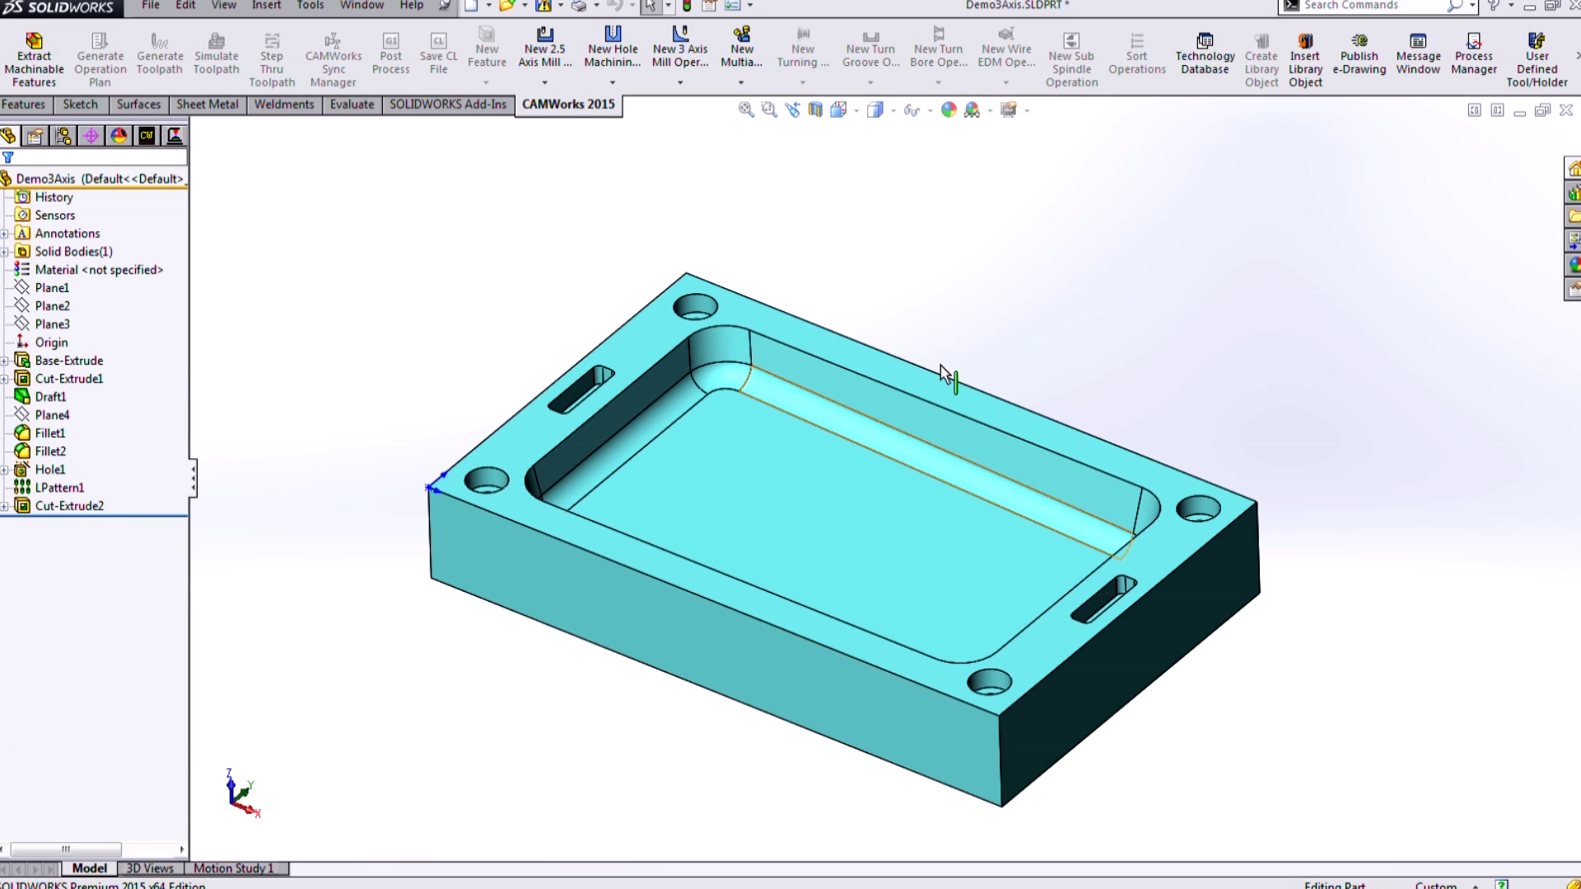
Step: Inspect the plate from a few angles, then switch to the CAMWorks NC Manager tree
{"action": "middle_click_drag", "start_coordinate": [1028, 339], "coordinate": [1115, 357]}
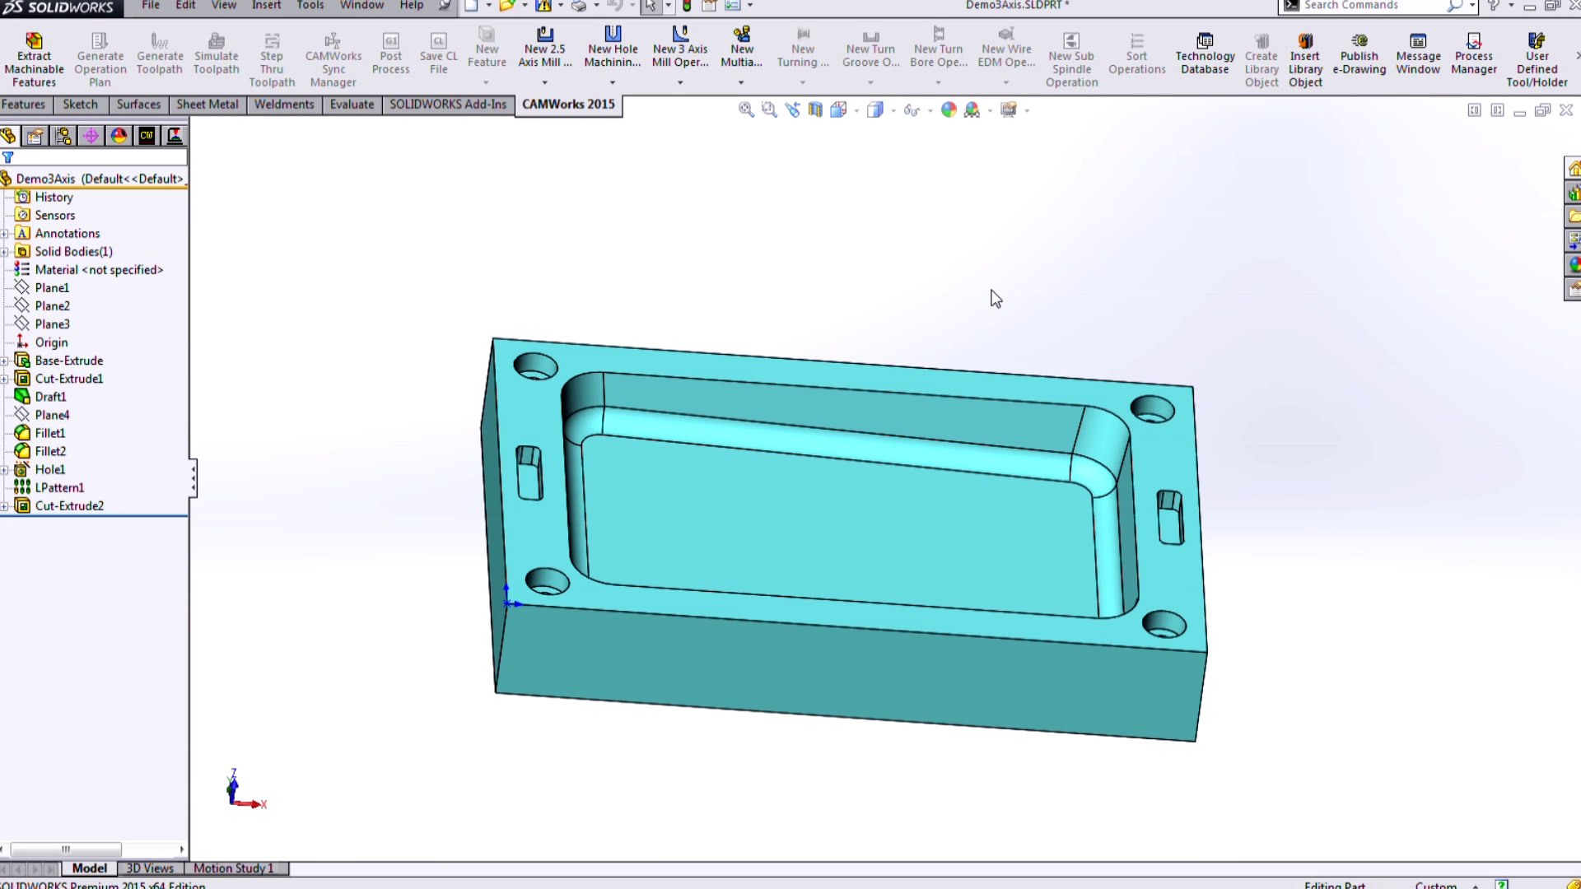
{"action": "middle_click_drag", "start_coordinate": [1006, 303], "coordinate": [1014, 308]}
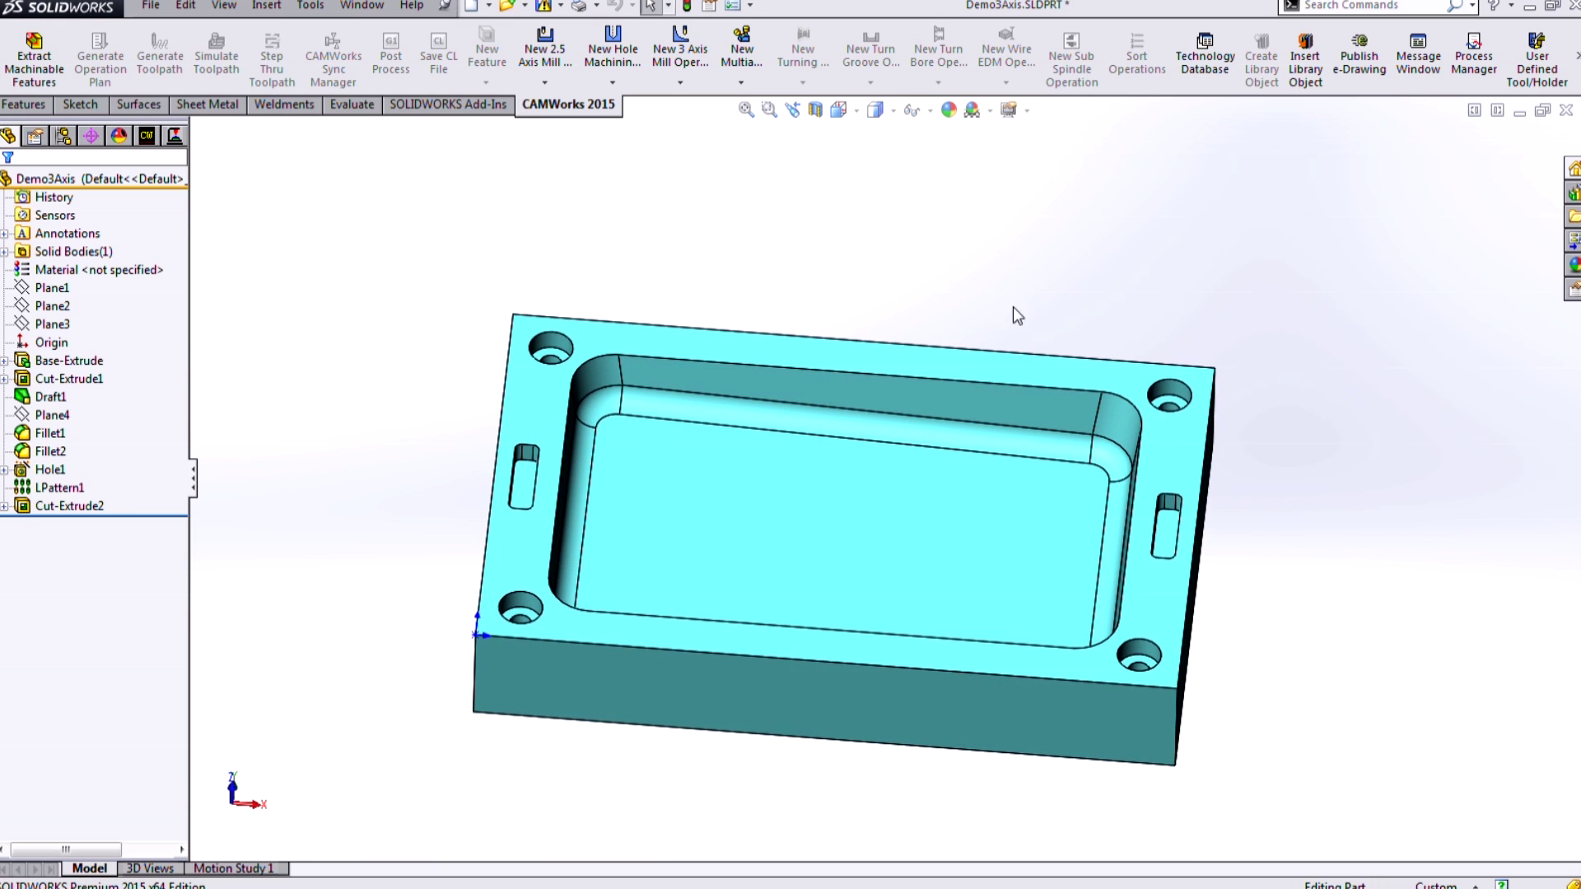
{"action": "scroll", "coordinate": [1060, 310], "scroll_direction": "down", "scroll_amount": 2}
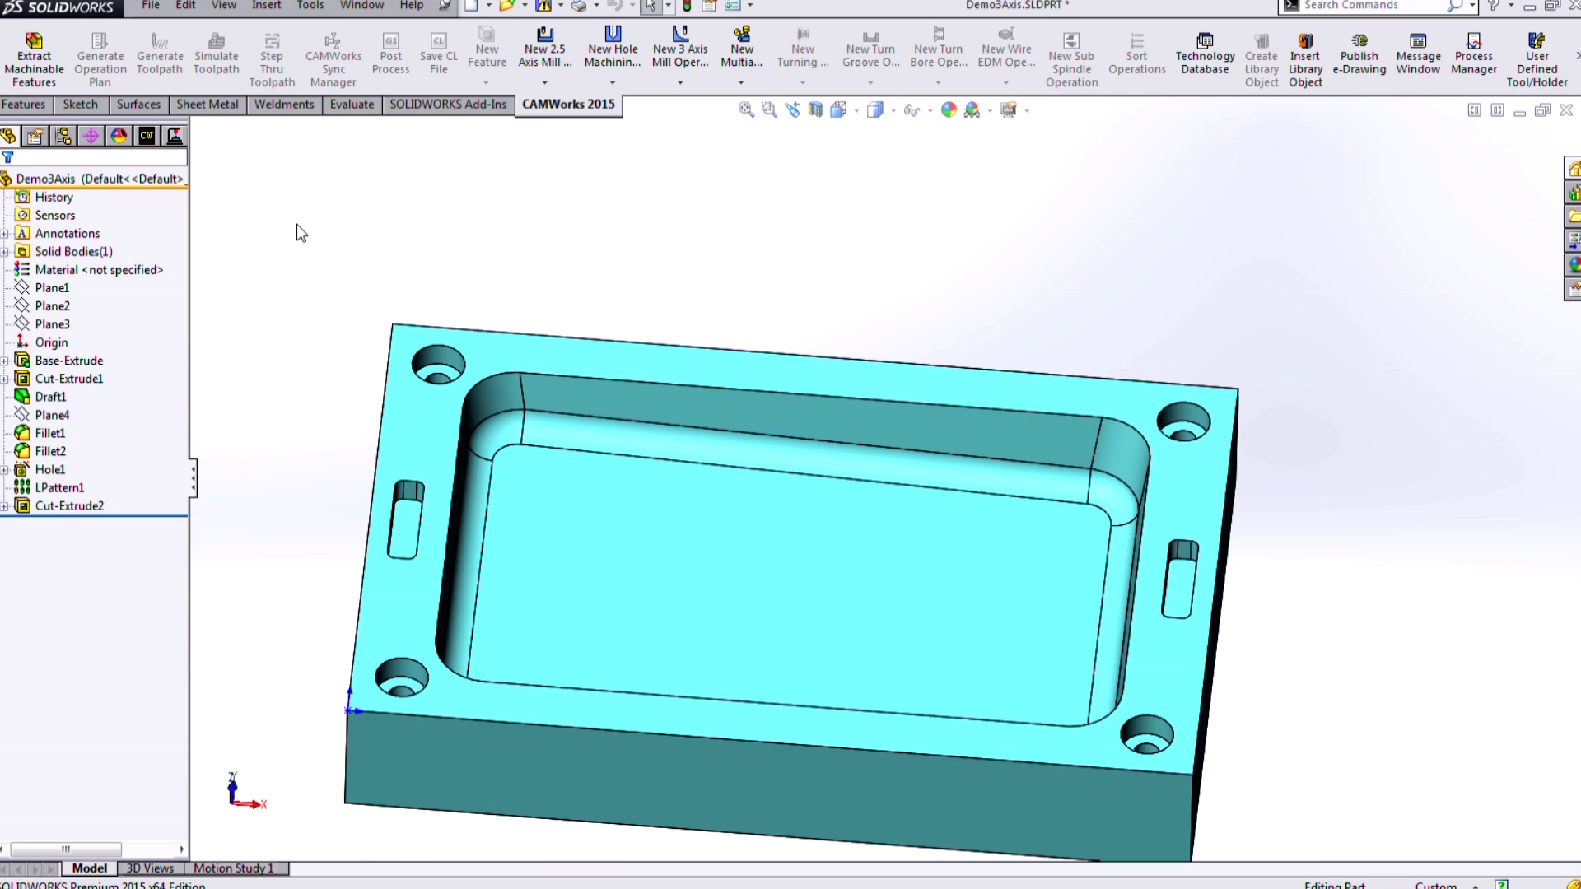
{"action": "left_click", "coordinate": [154, 137]}
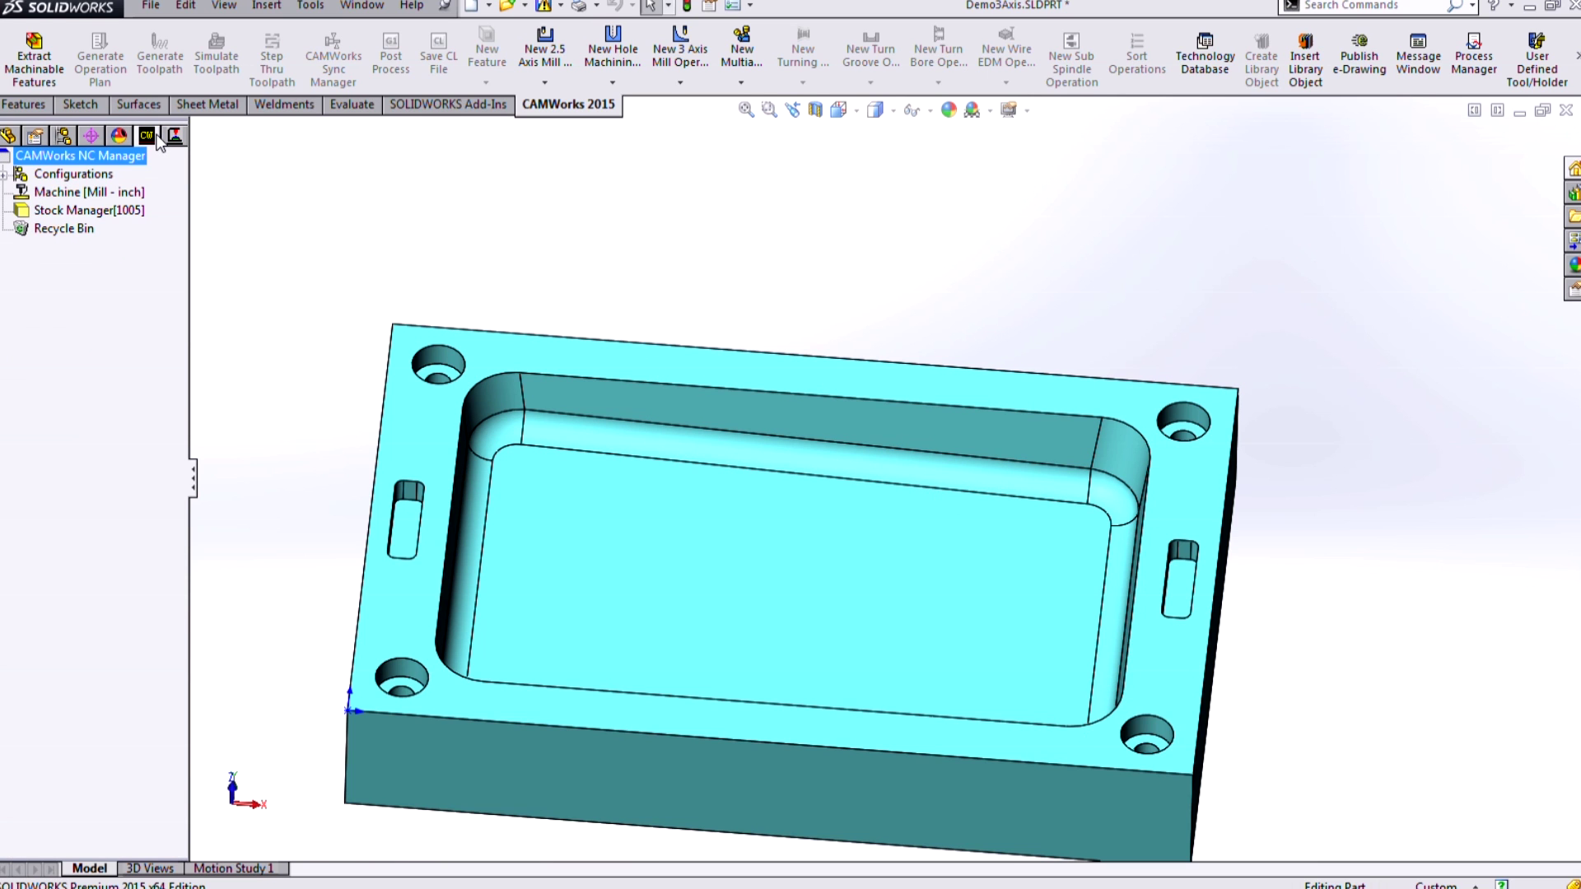
Step: Create a new mill part setup under Stock Manager using the plate's top face
{"action": "right_click", "coordinate": [120, 213]}
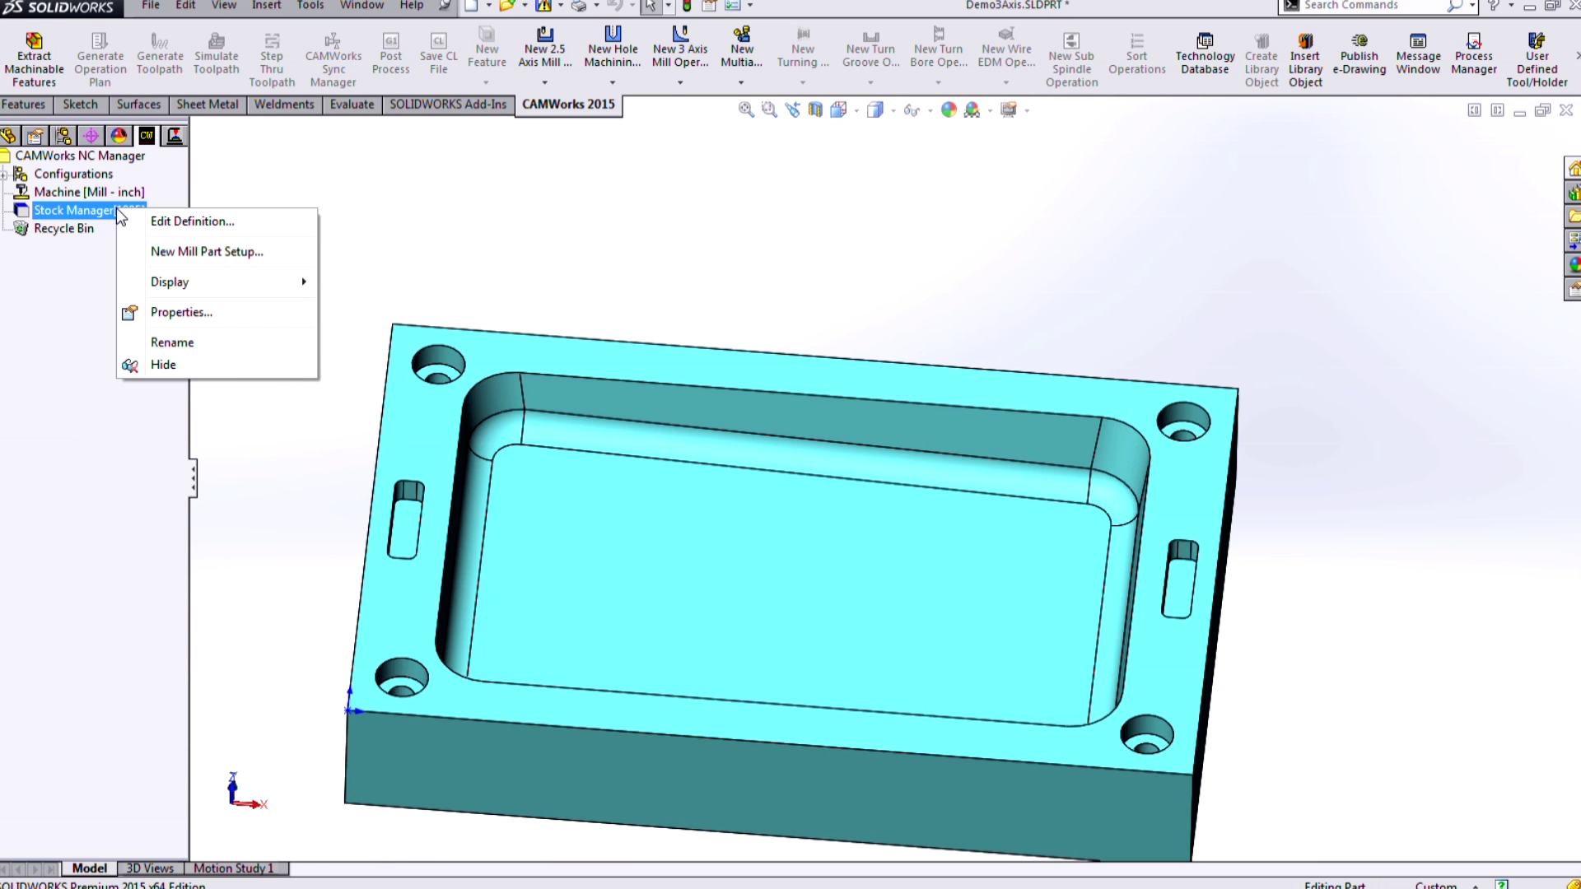
{"action": "left_click", "coordinate": [189, 252]}
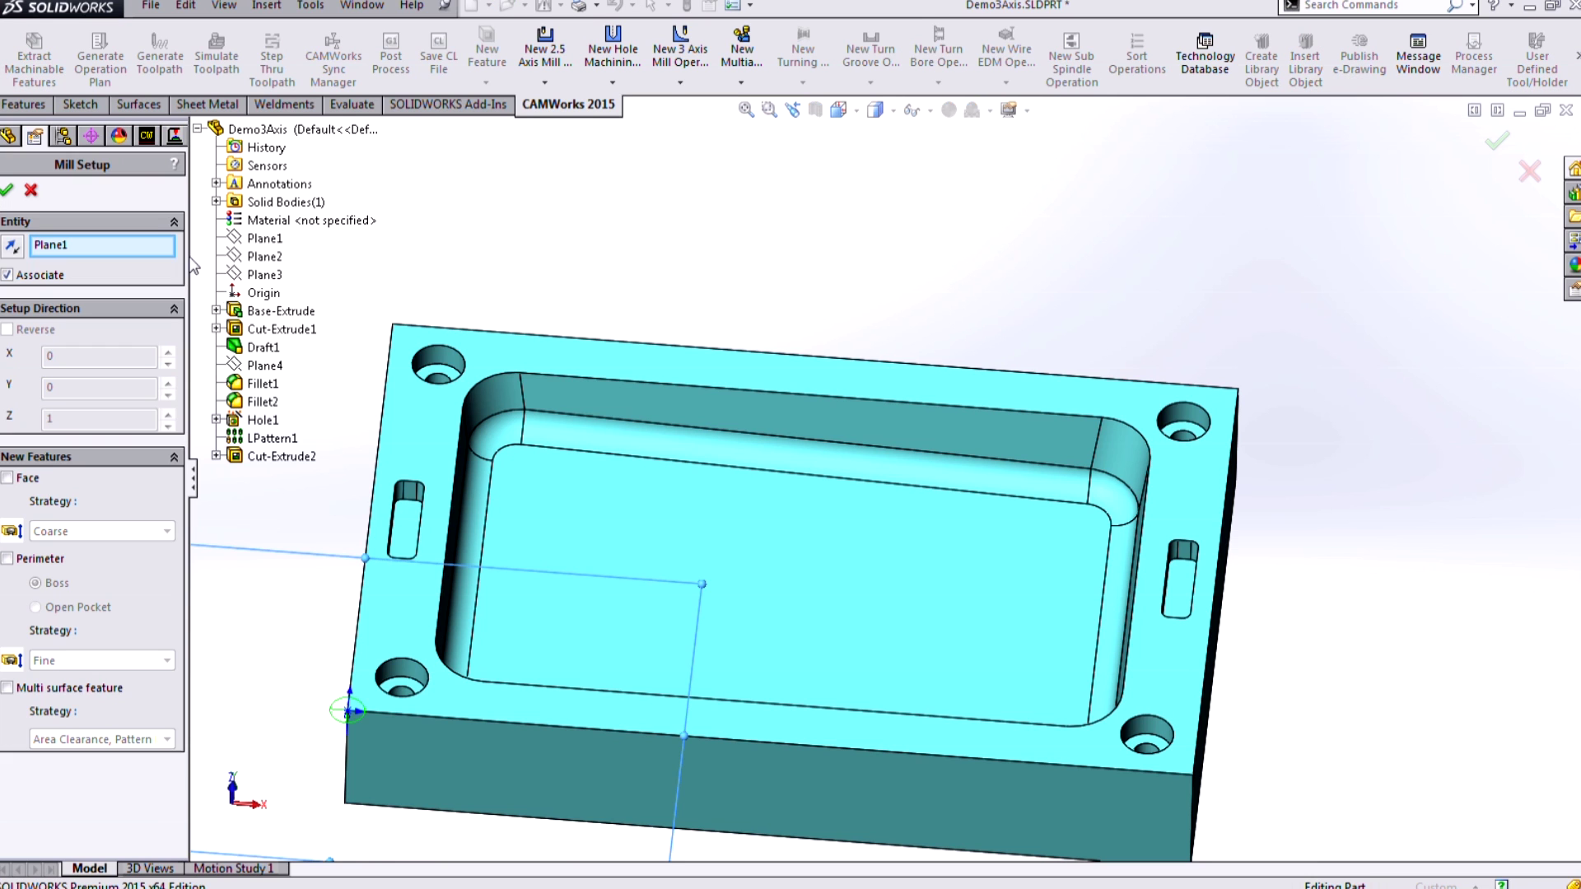
{"action": "left_click", "coordinate": [417, 422]}
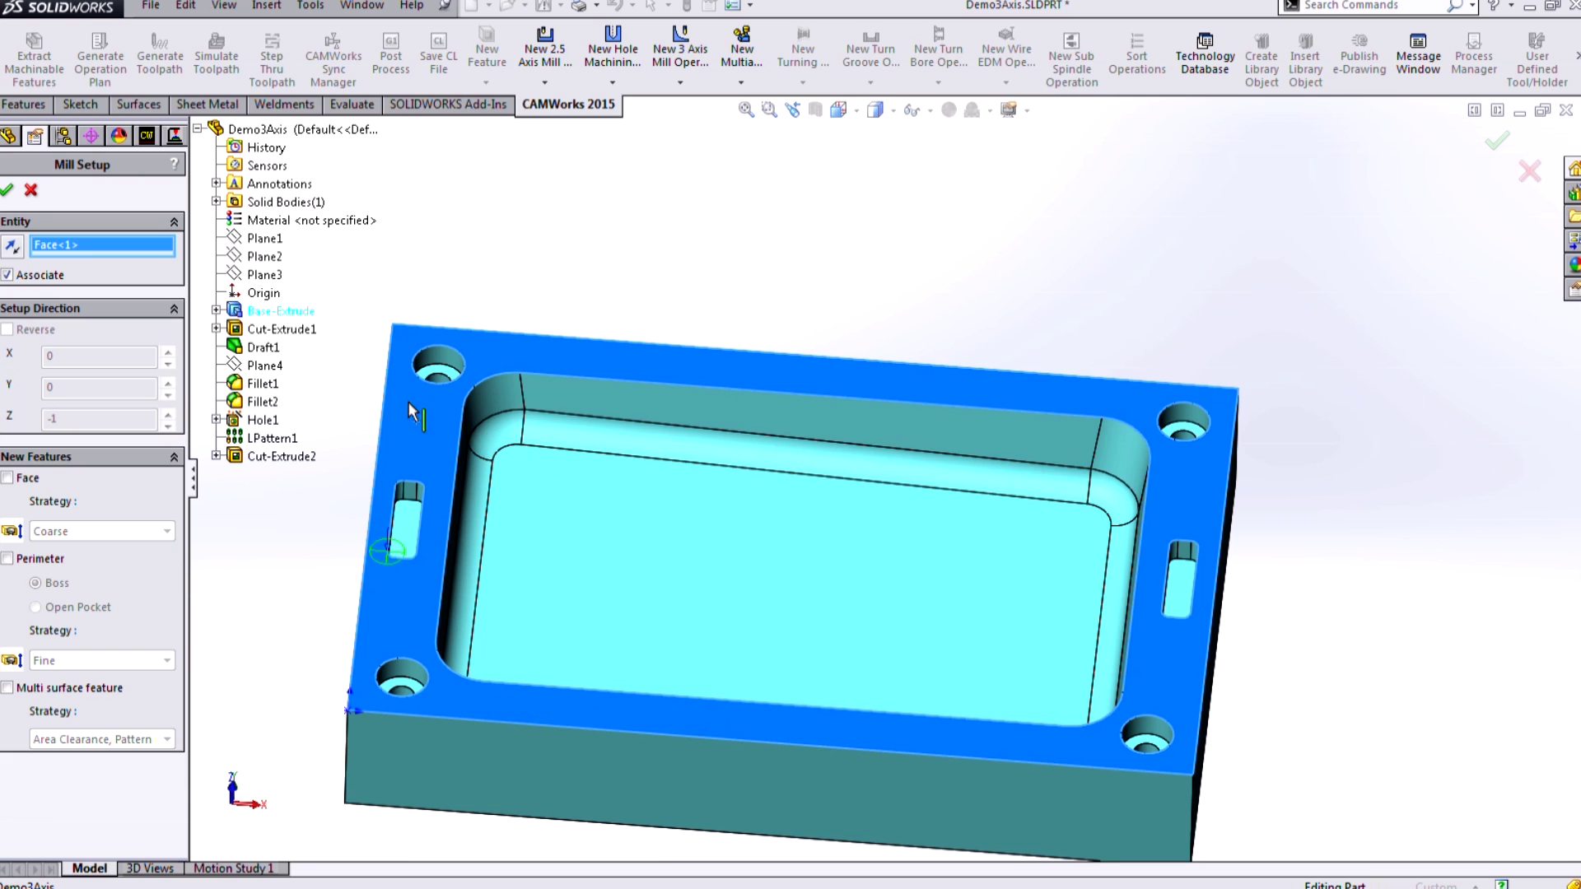
{"action": "left_click", "coordinate": [8, 192]}
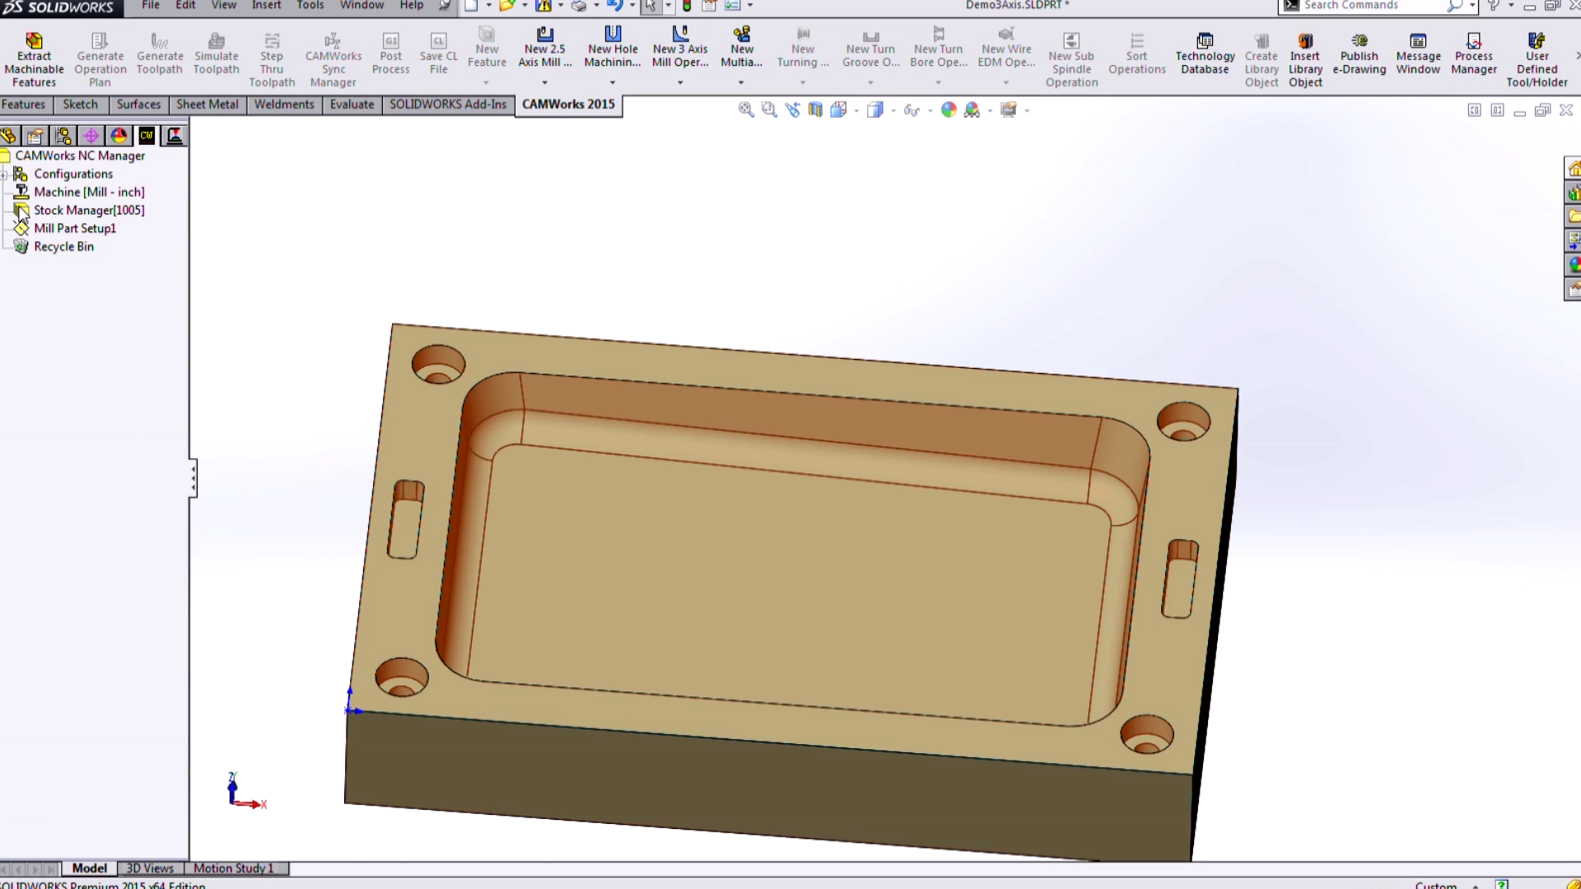
{"action": "right_click", "coordinate": [69, 234]}
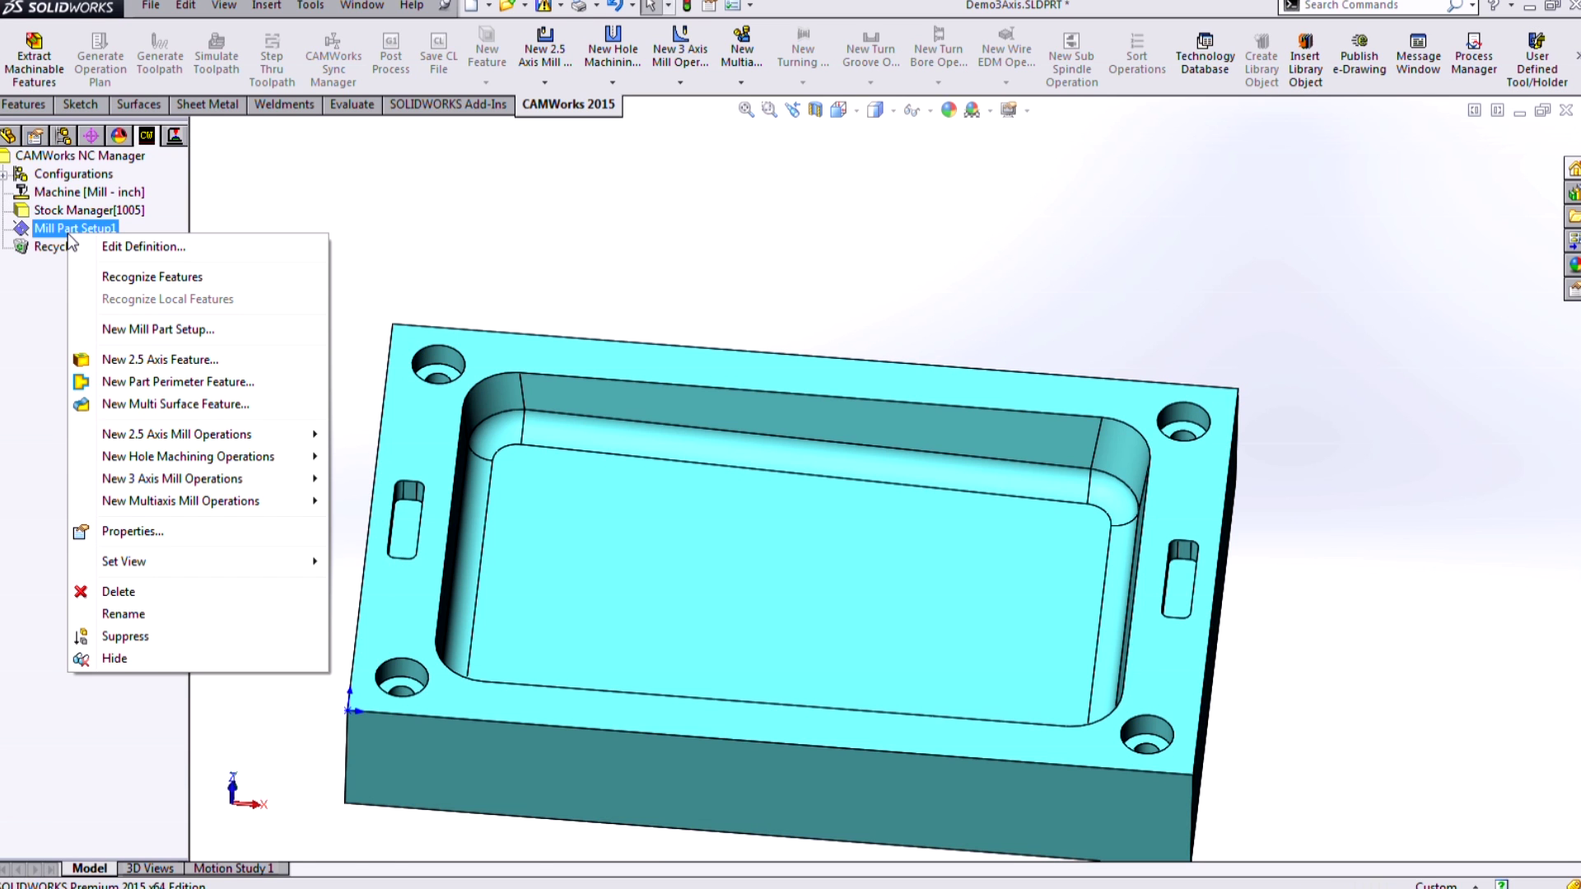
Step: Start a new multi surface feature and pick the pocket's two fillet faces, upper wall and floor
{"action": "left_click", "coordinate": [245, 405]}
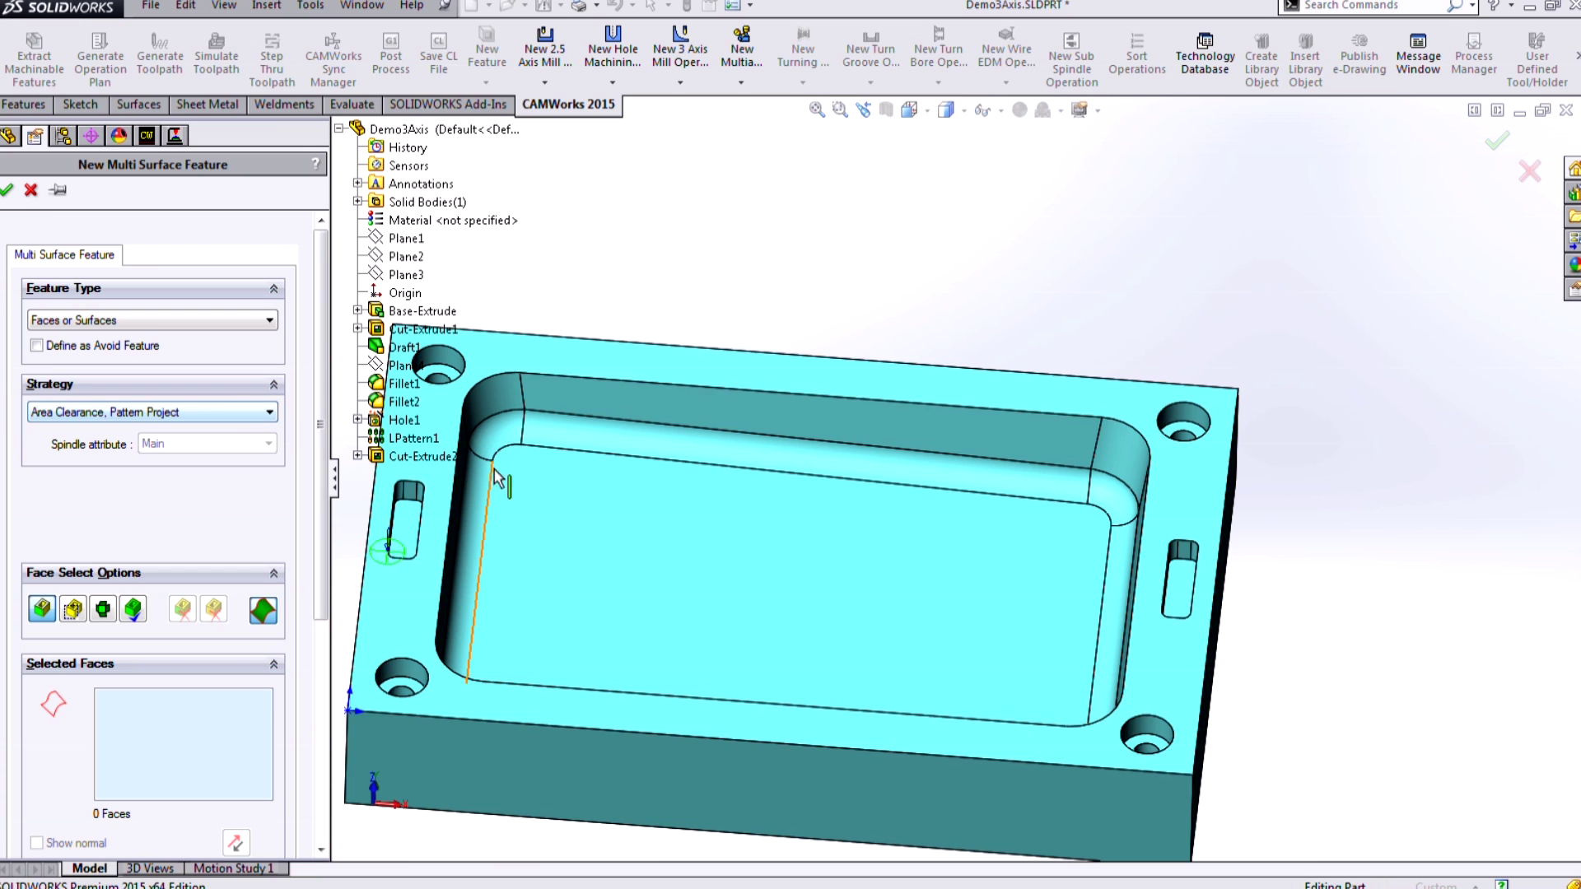
{"action": "key", "text": "f"}
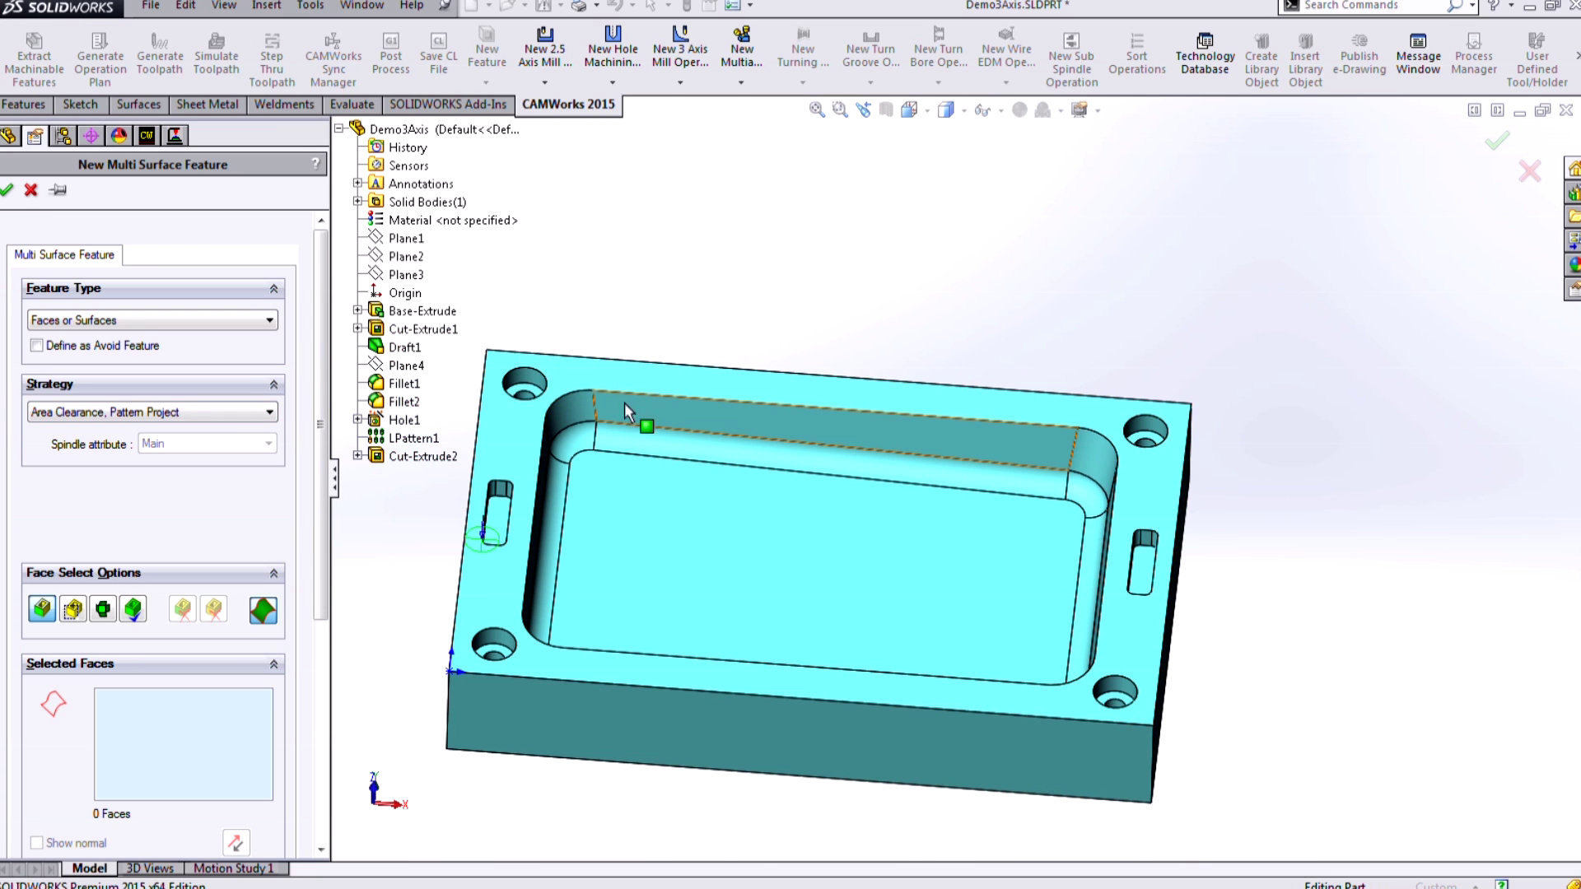
{"action": "key", "text": "ctrl+7"}
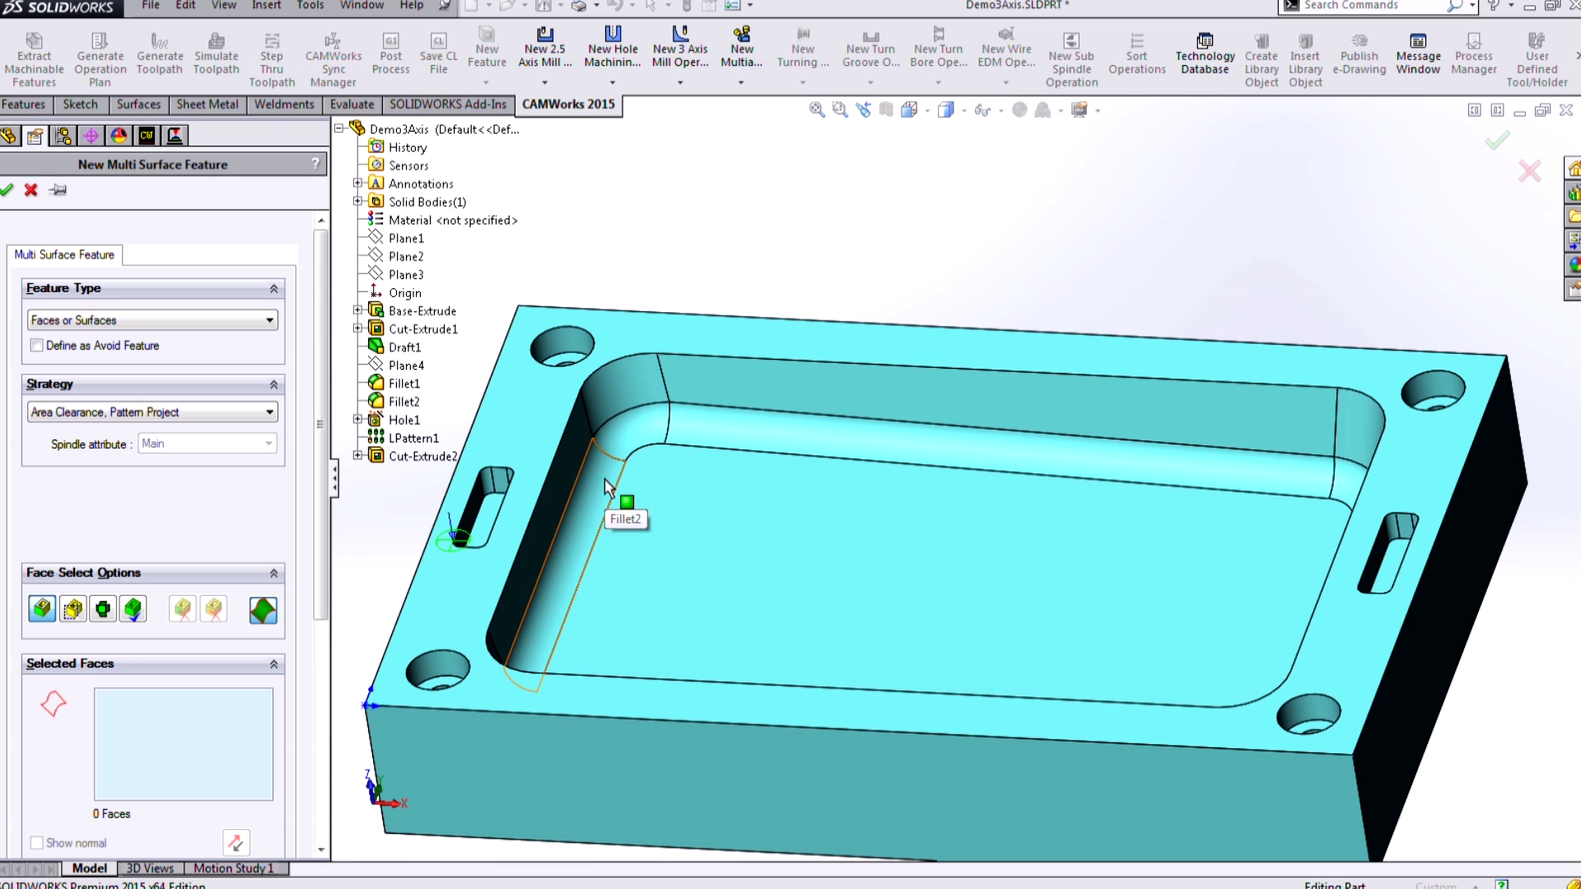
{"action": "left_click", "coordinate": [604, 485]}
{"action": "left_click", "coordinate": [626, 445]}
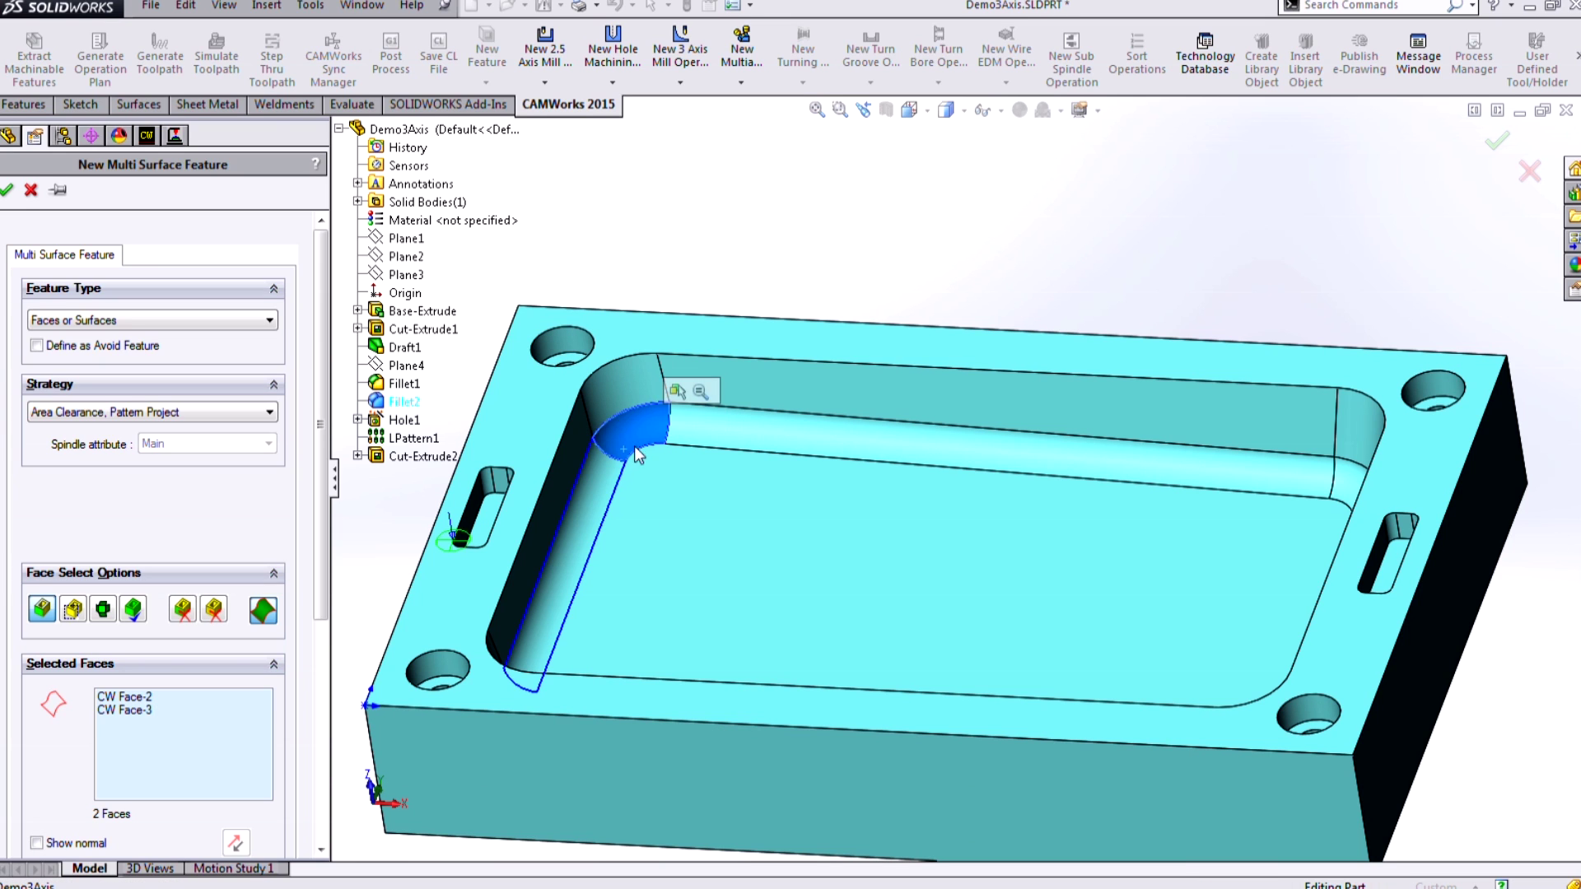
{"action": "left_click", "coordinate": [703, 428]}
{"action": "left_click", "coordinate": [814, 590]}
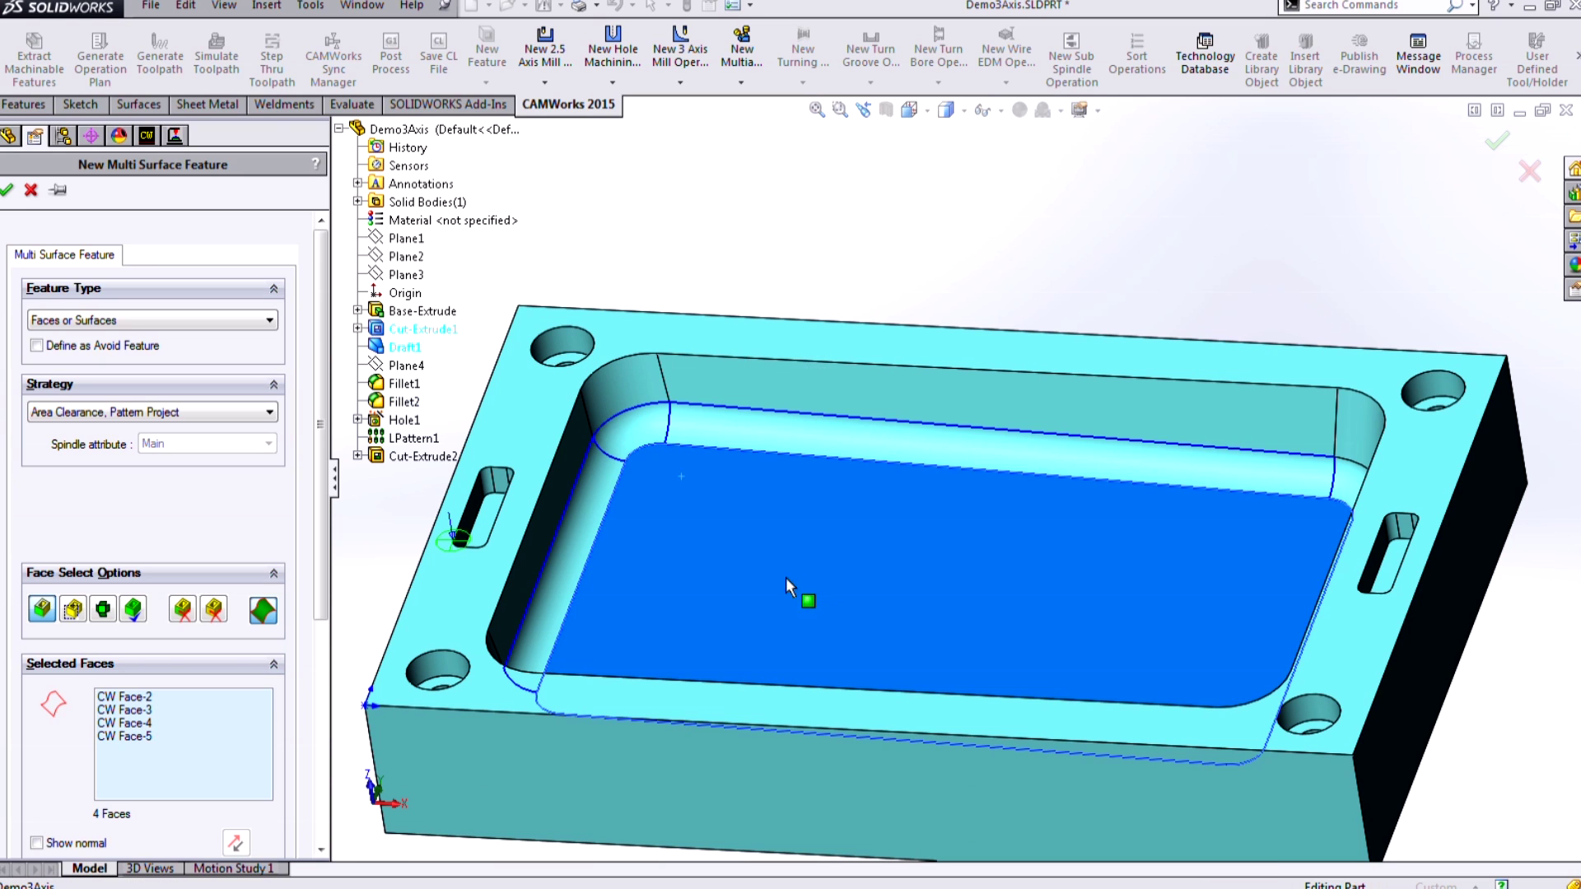
Step: Remove all four picked faces from the Selected Faces list
{"action": "left_click", "coordinate": [176, 697]}
{"action": "left_click", "coordinate": [150, 739], "text": "shift"}
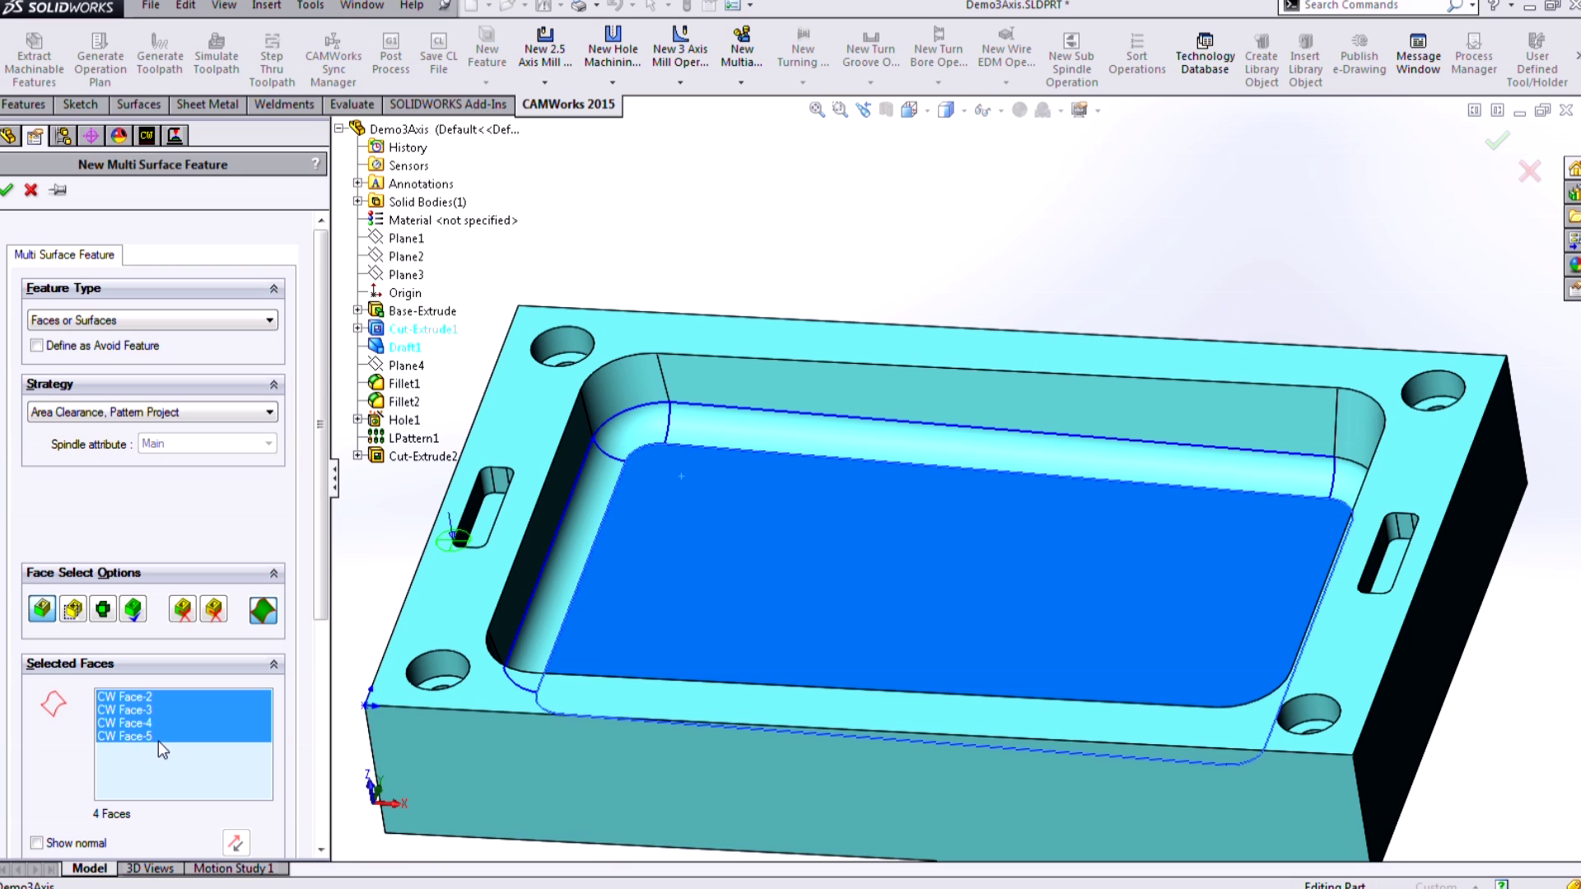
{"action": "key", "text": "Delete"}
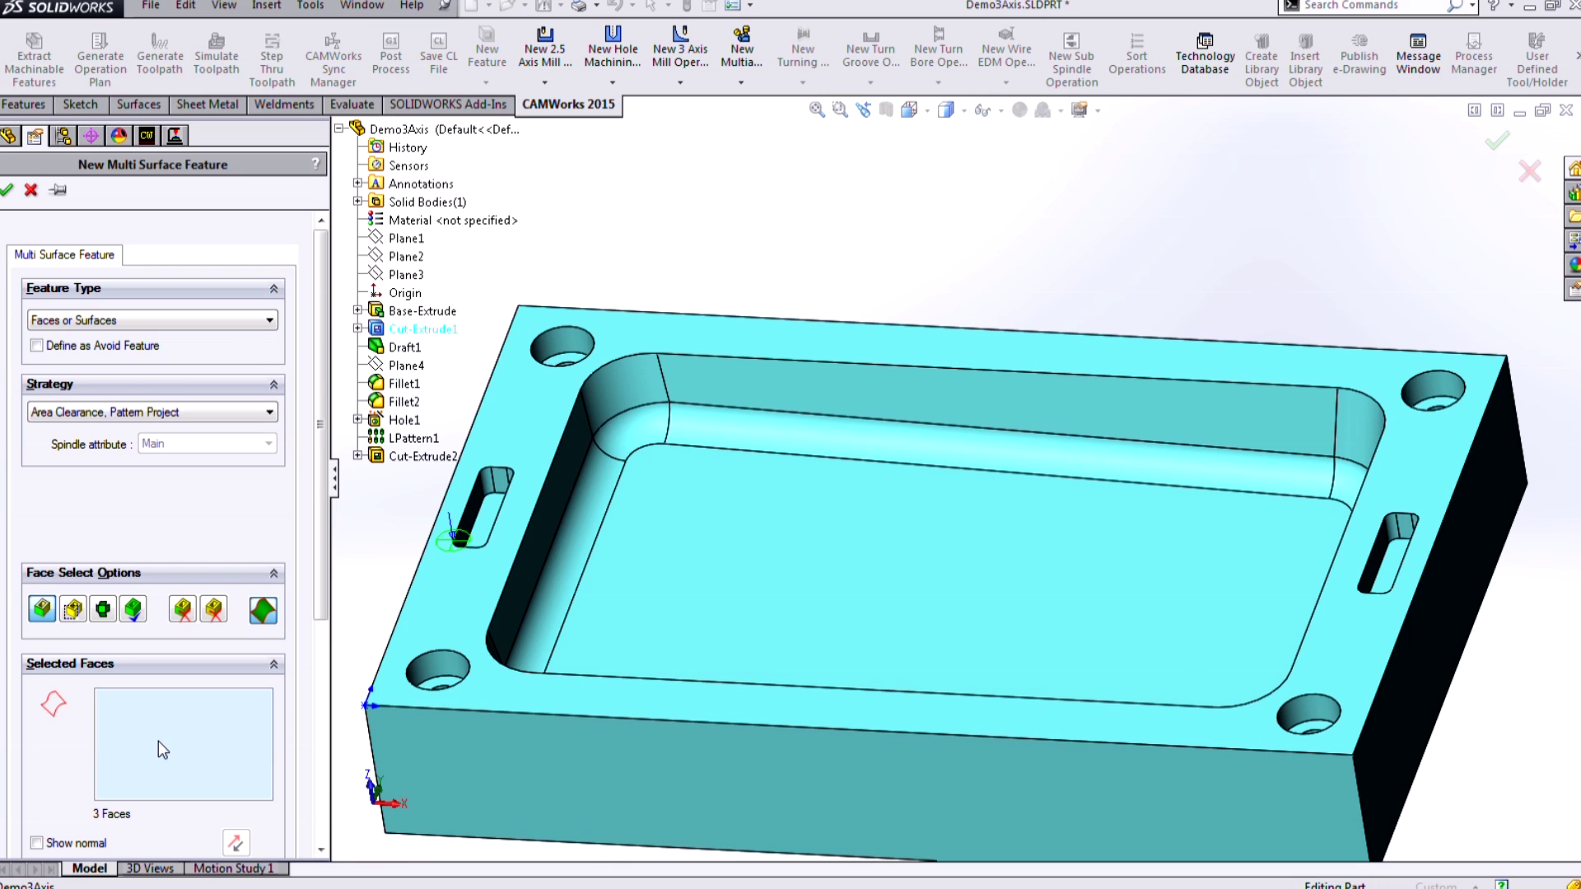
{"action": "left_click", "coordinate": [247, 321]}
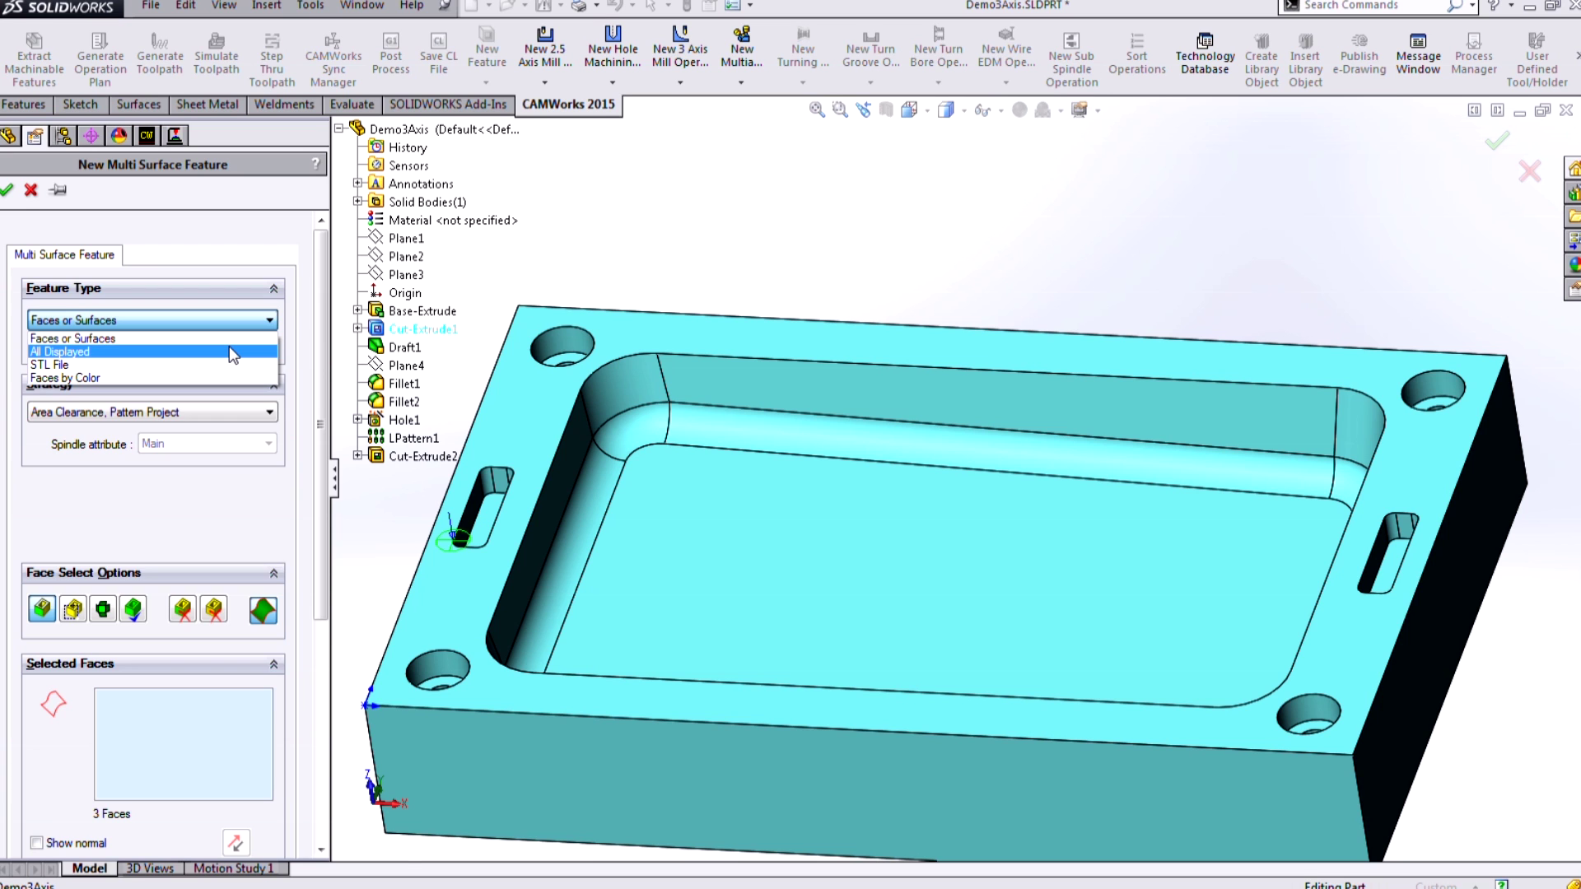
Step: Set the feature to All Displayed faces with the Area Clearance, Constant Stepover strategy
{"action": "left_click", "coordinate": [229, 349]}
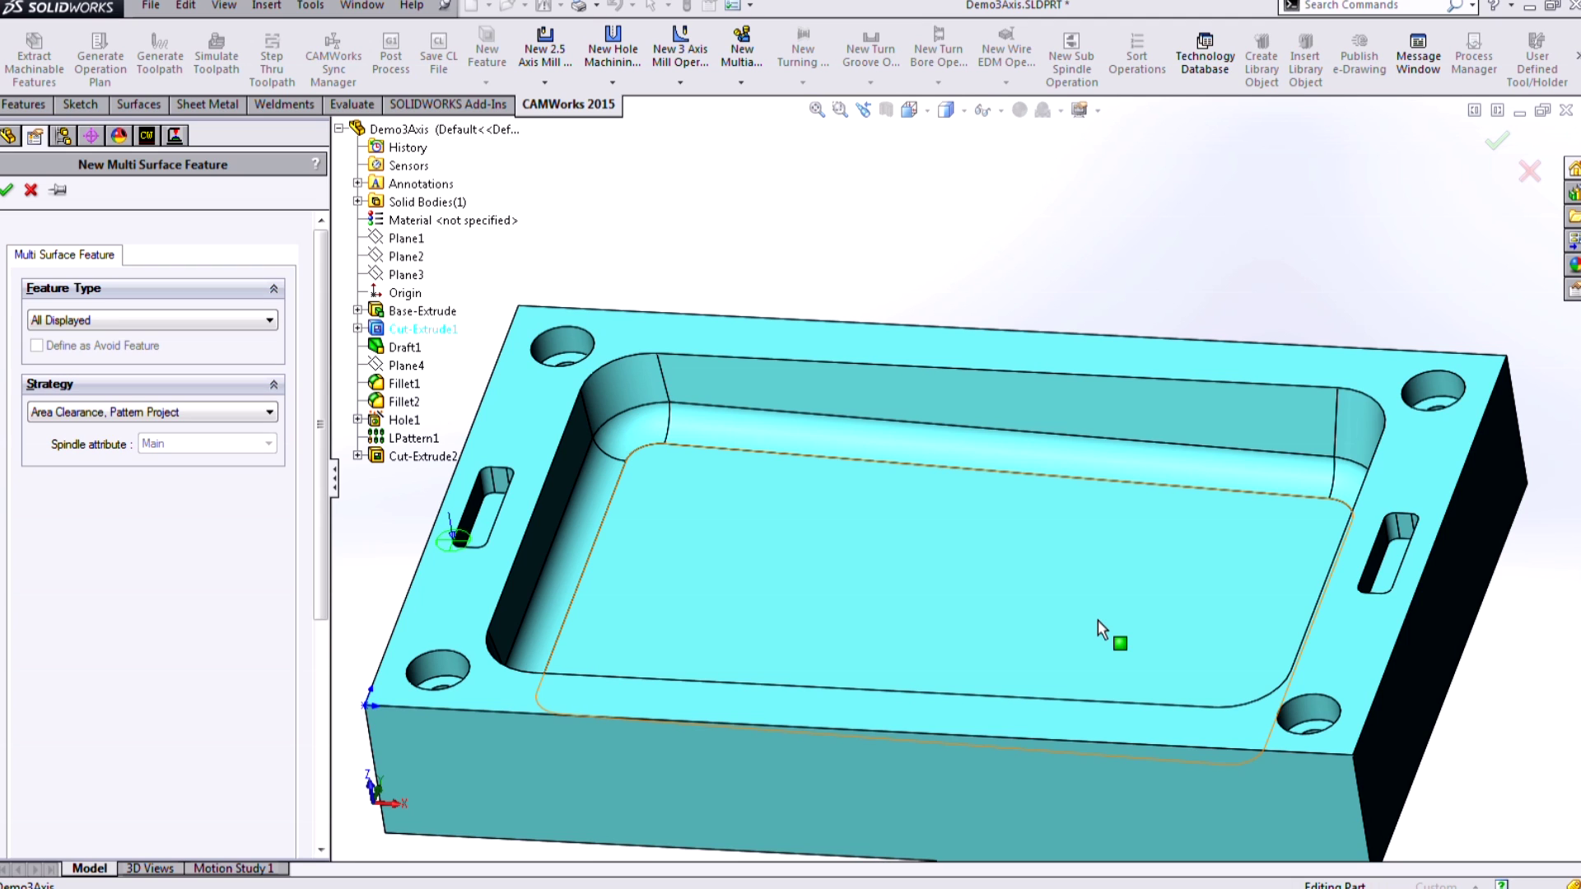
{"action": "left_click", "coordinate": [126, 413]}
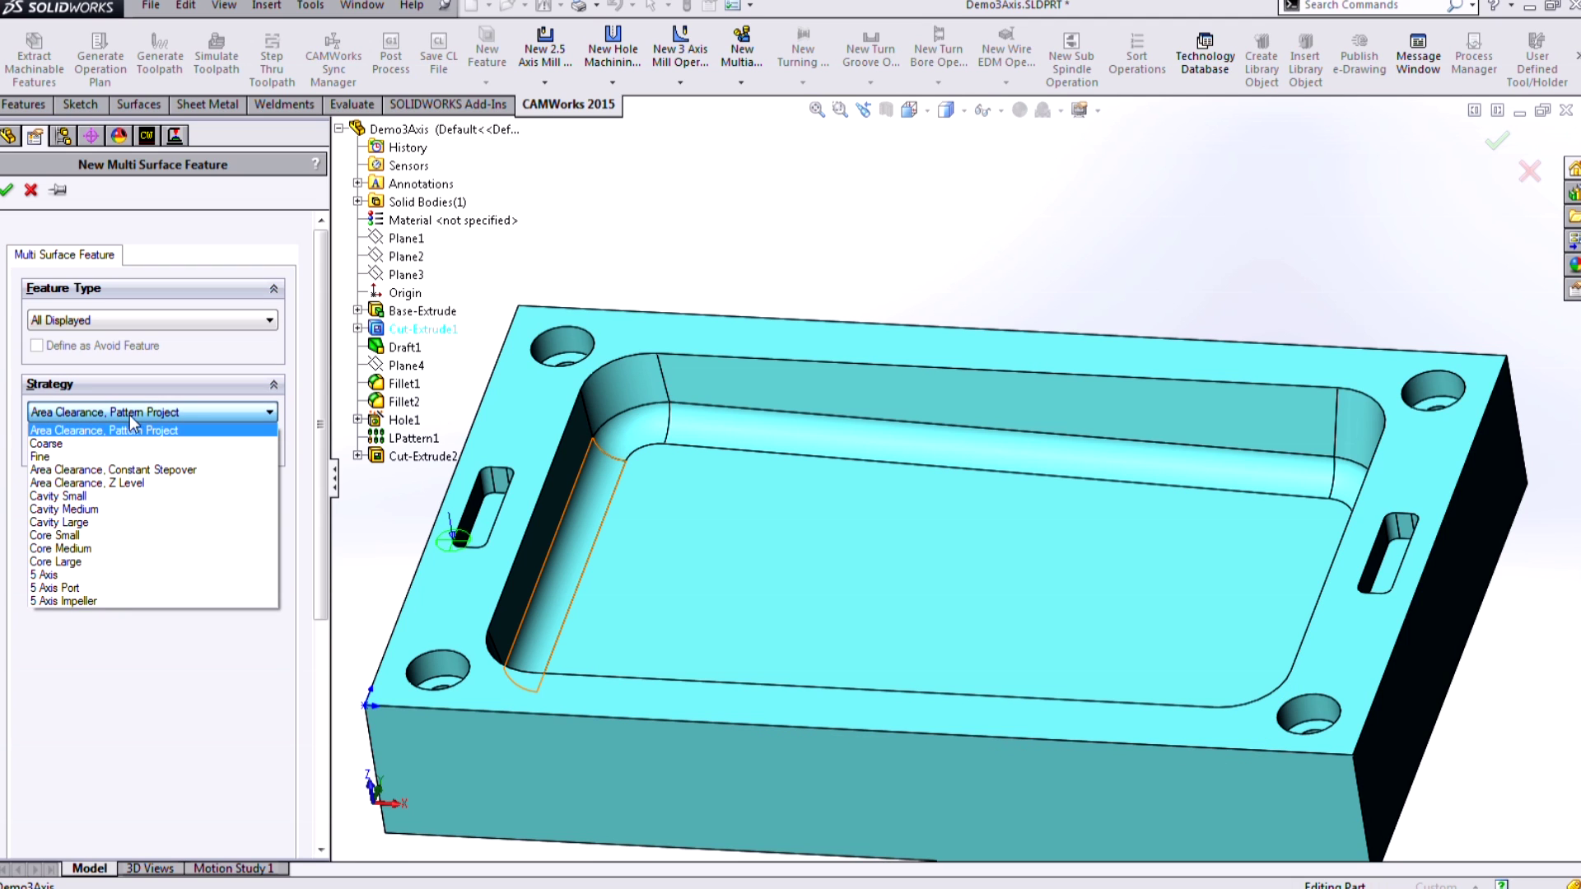
{"action": "left_click", "coordinate": [172, 471]}
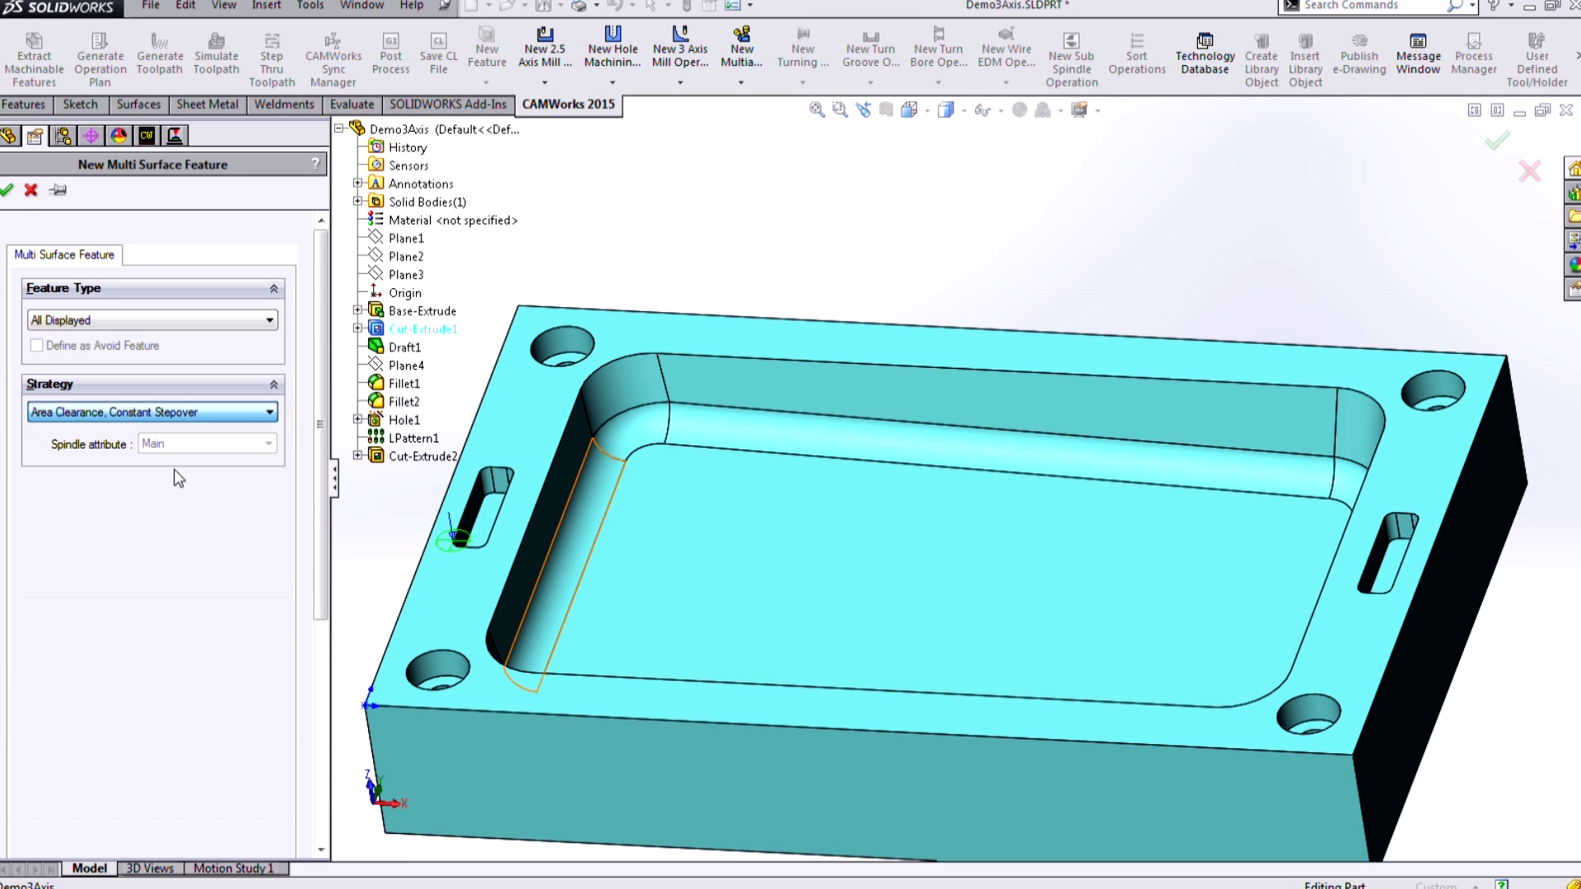
{"action": "left_click", "coordinate": [7, 192]}
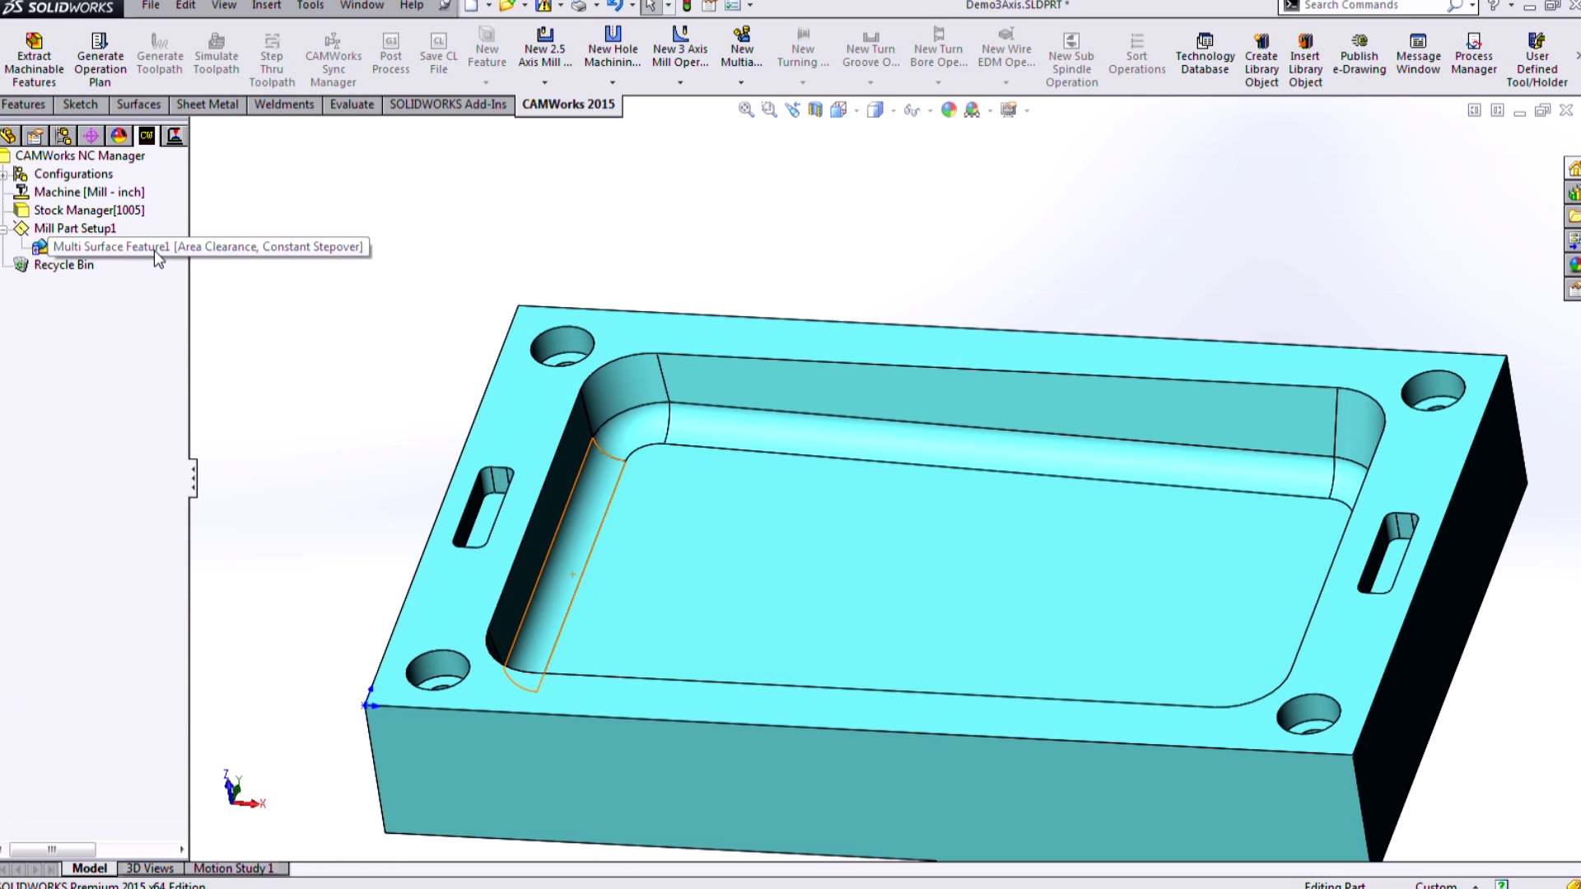
Step: Generate the operation plan, producing Area Clearance1 (T52) and Constant Stepover1 (T53)
{"action": "left_click", "coordinate": [99, 66]}
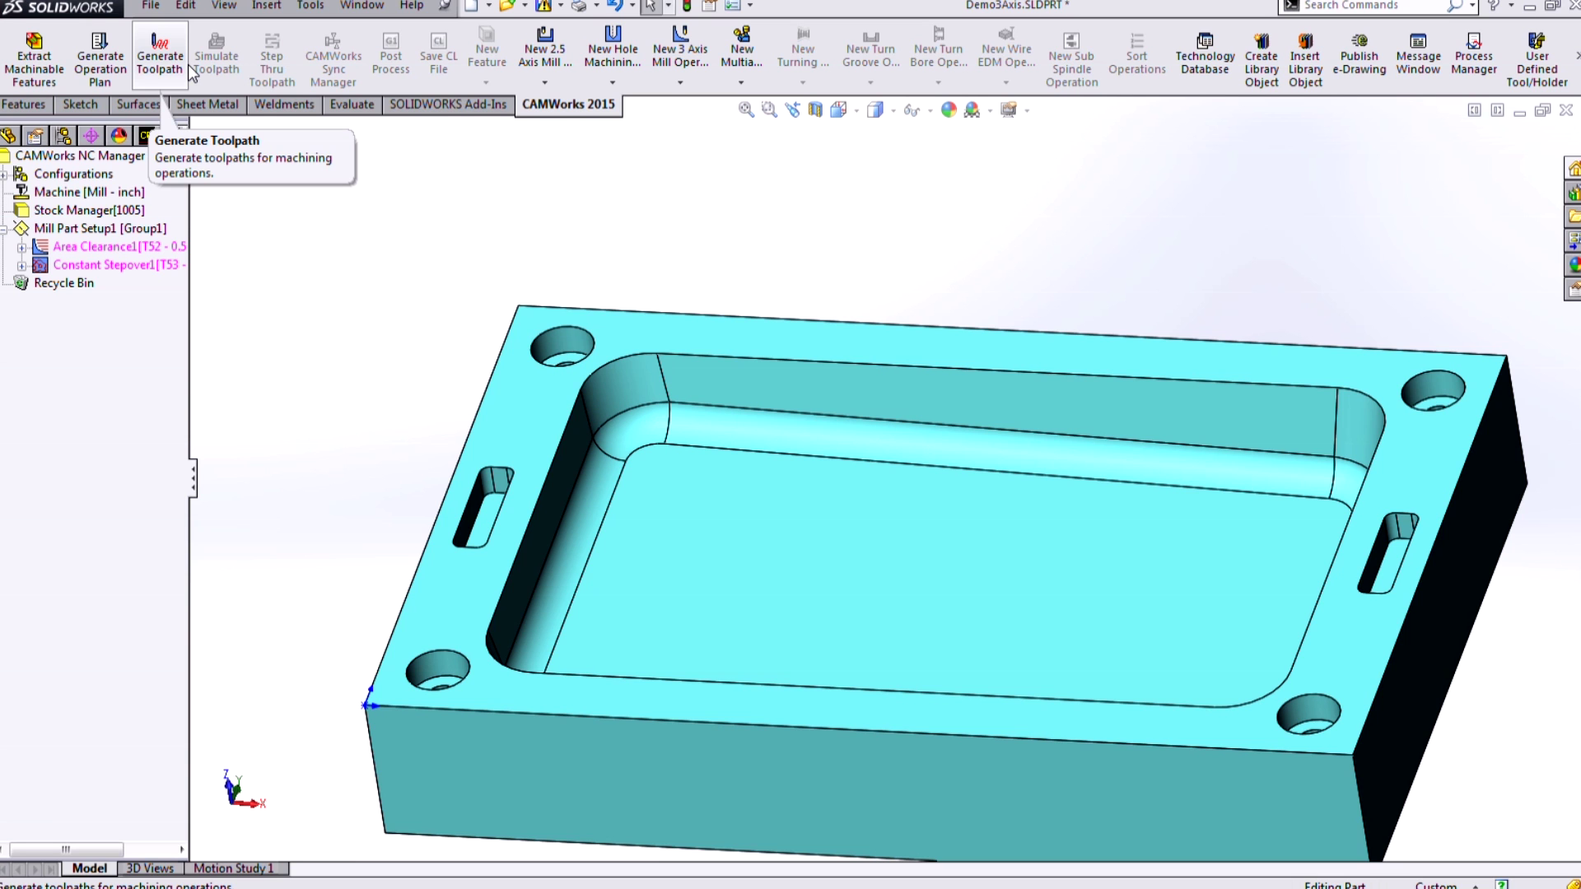
{"action": "middle_click_drag", "start_coordinate": [913, 428], "coordinate": [1179, 471]}
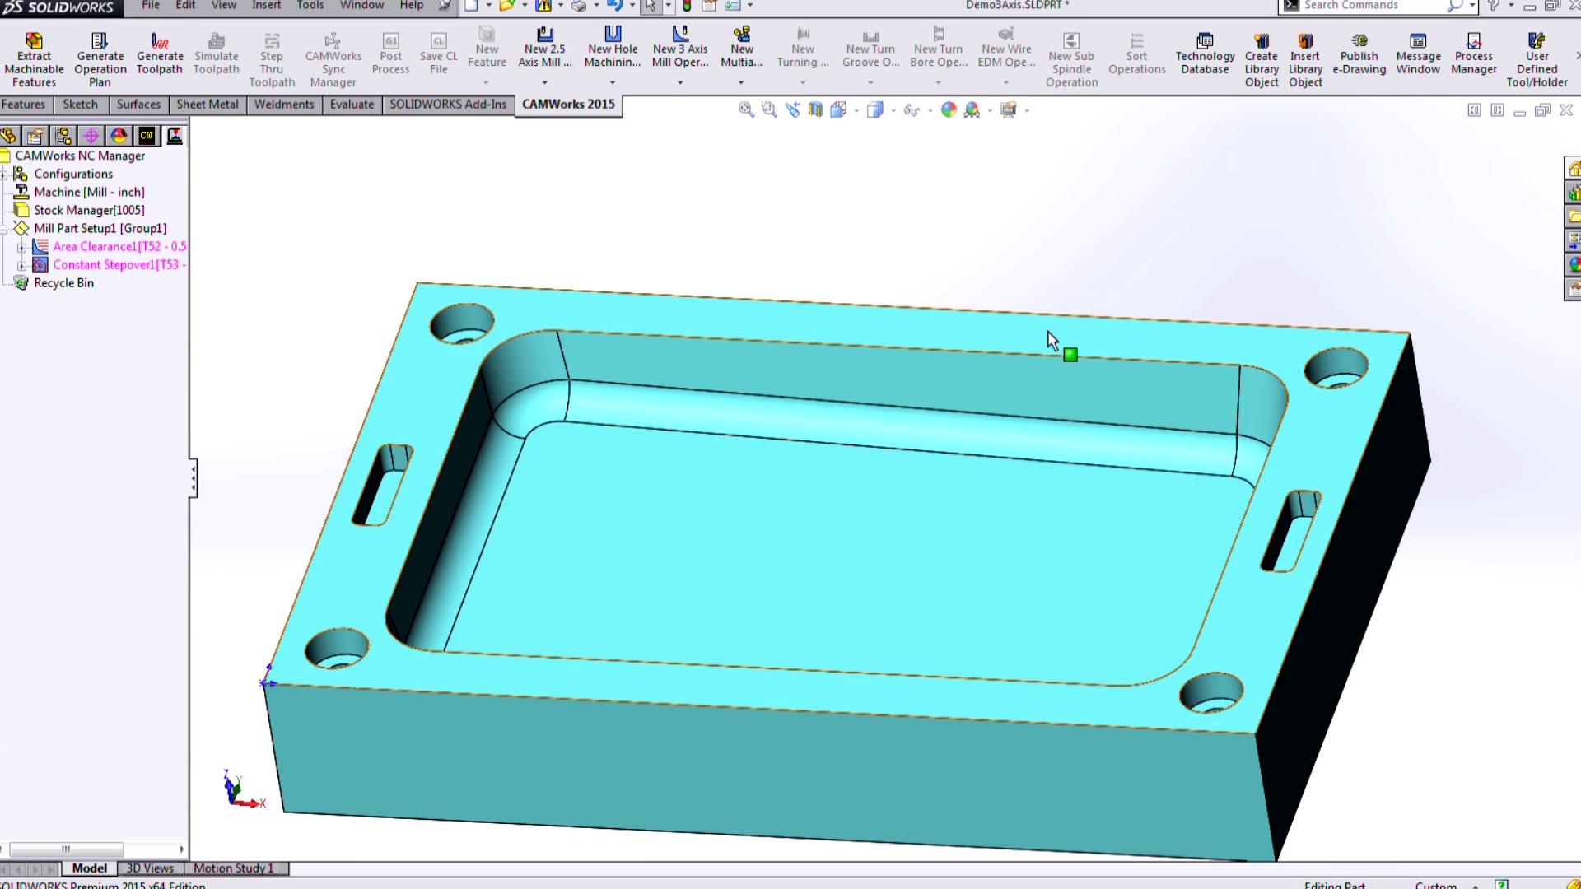
{"action": "middle_click_drag", "start_coordinate": [1052, 343], "coordinate": [1243, 442]}
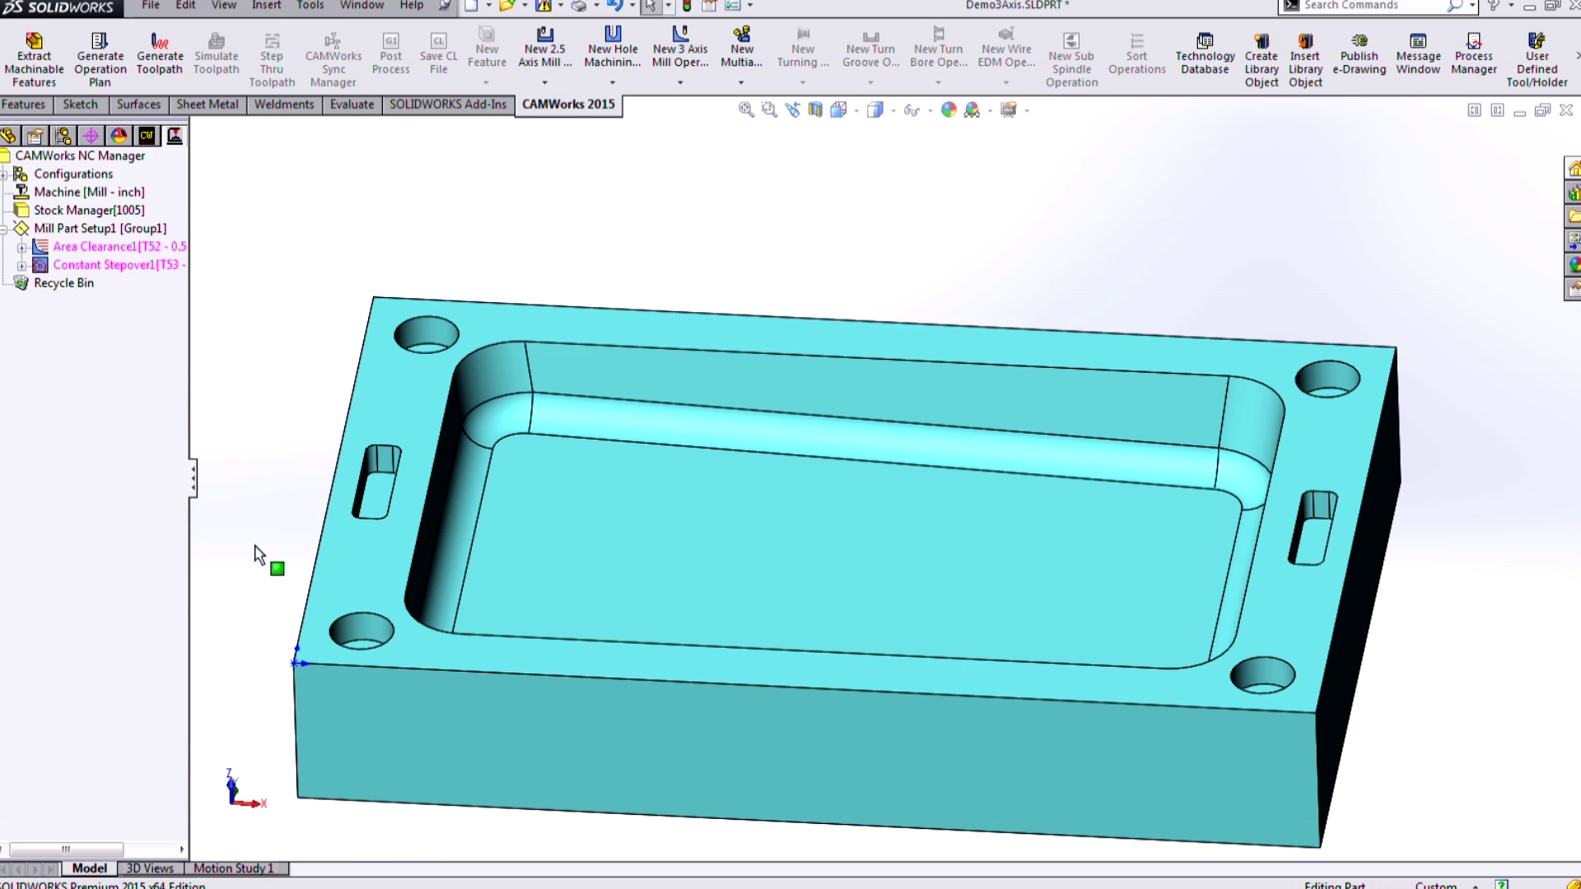
Step: Add a contain area to Area Clearance1 on the pocket's edge loop, 0in offset, tool on curve
{"action": "right_click", "coordinate": [108, 252]}
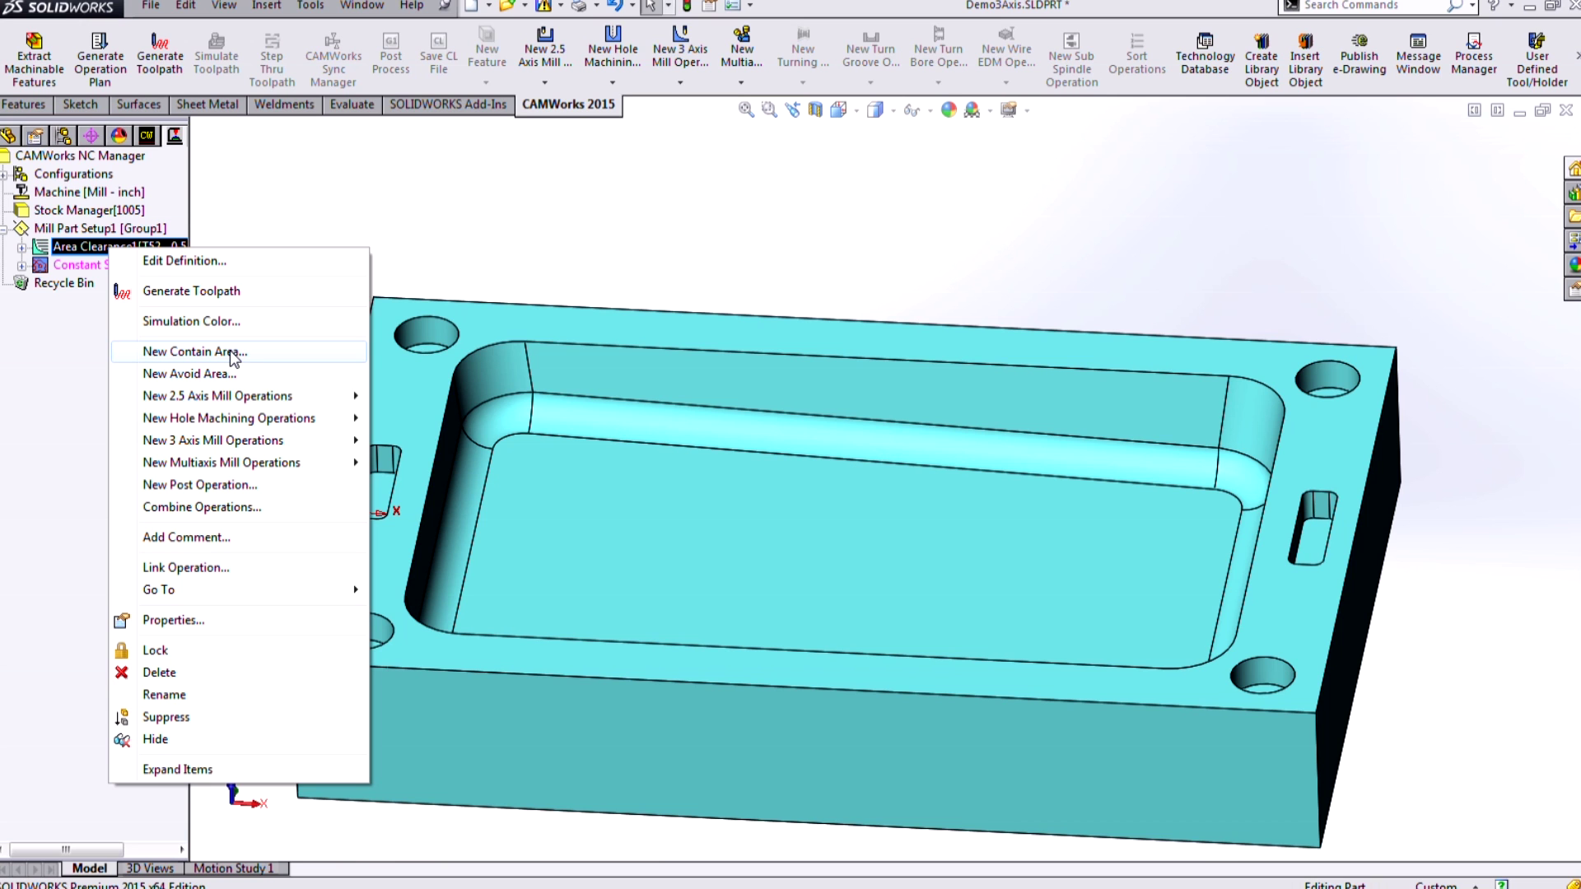
{"action": "left_click", "coordinate": [233, 352]}
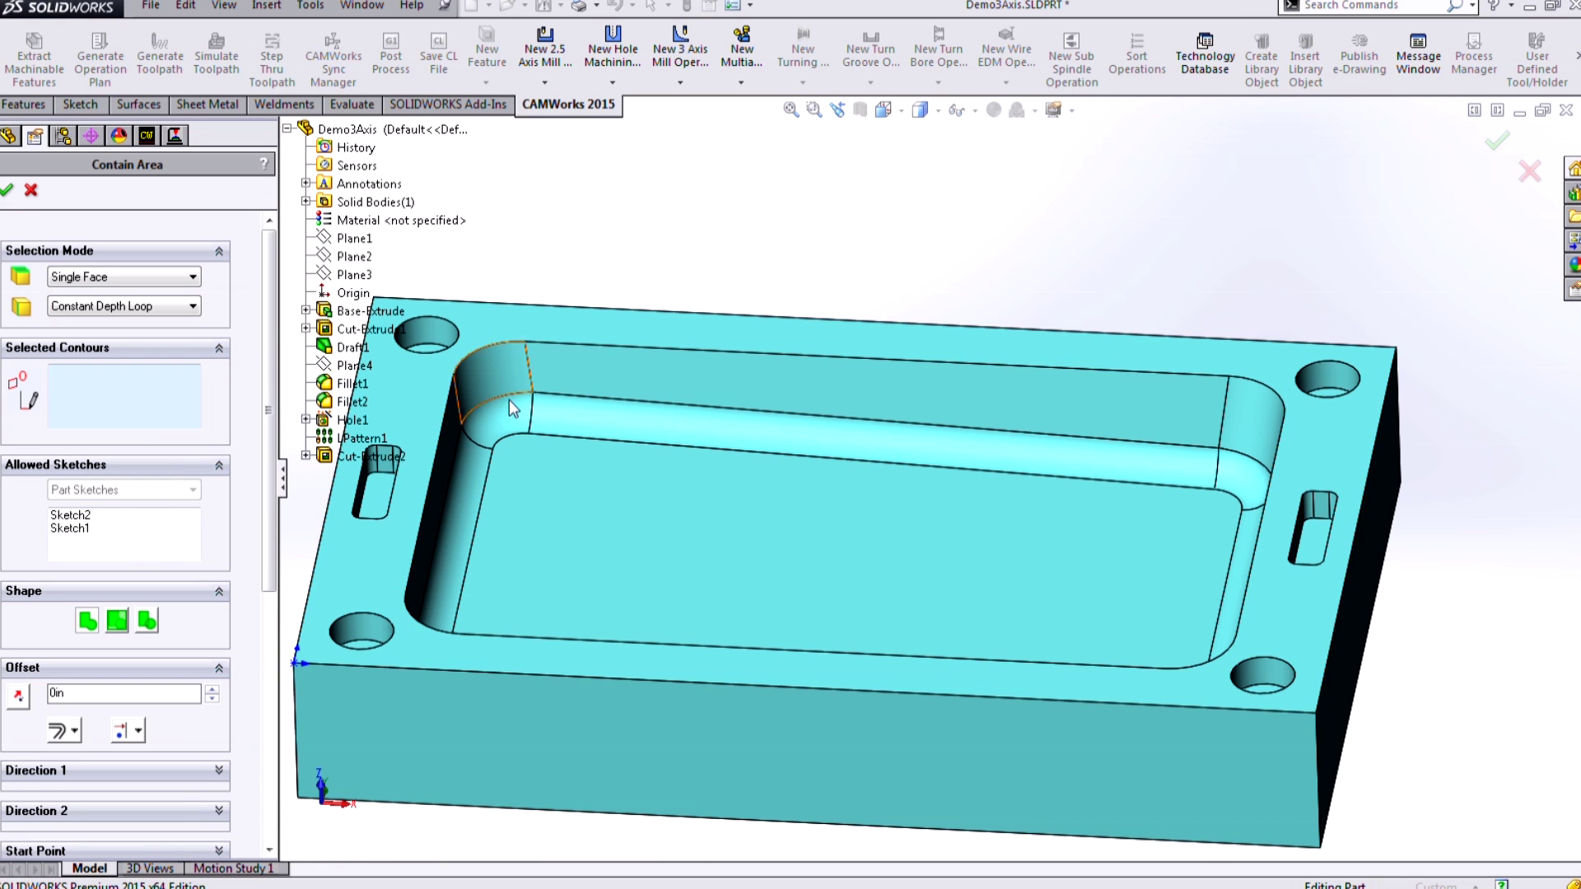
{"action": "left_click", "coordinate": [610, 352]}
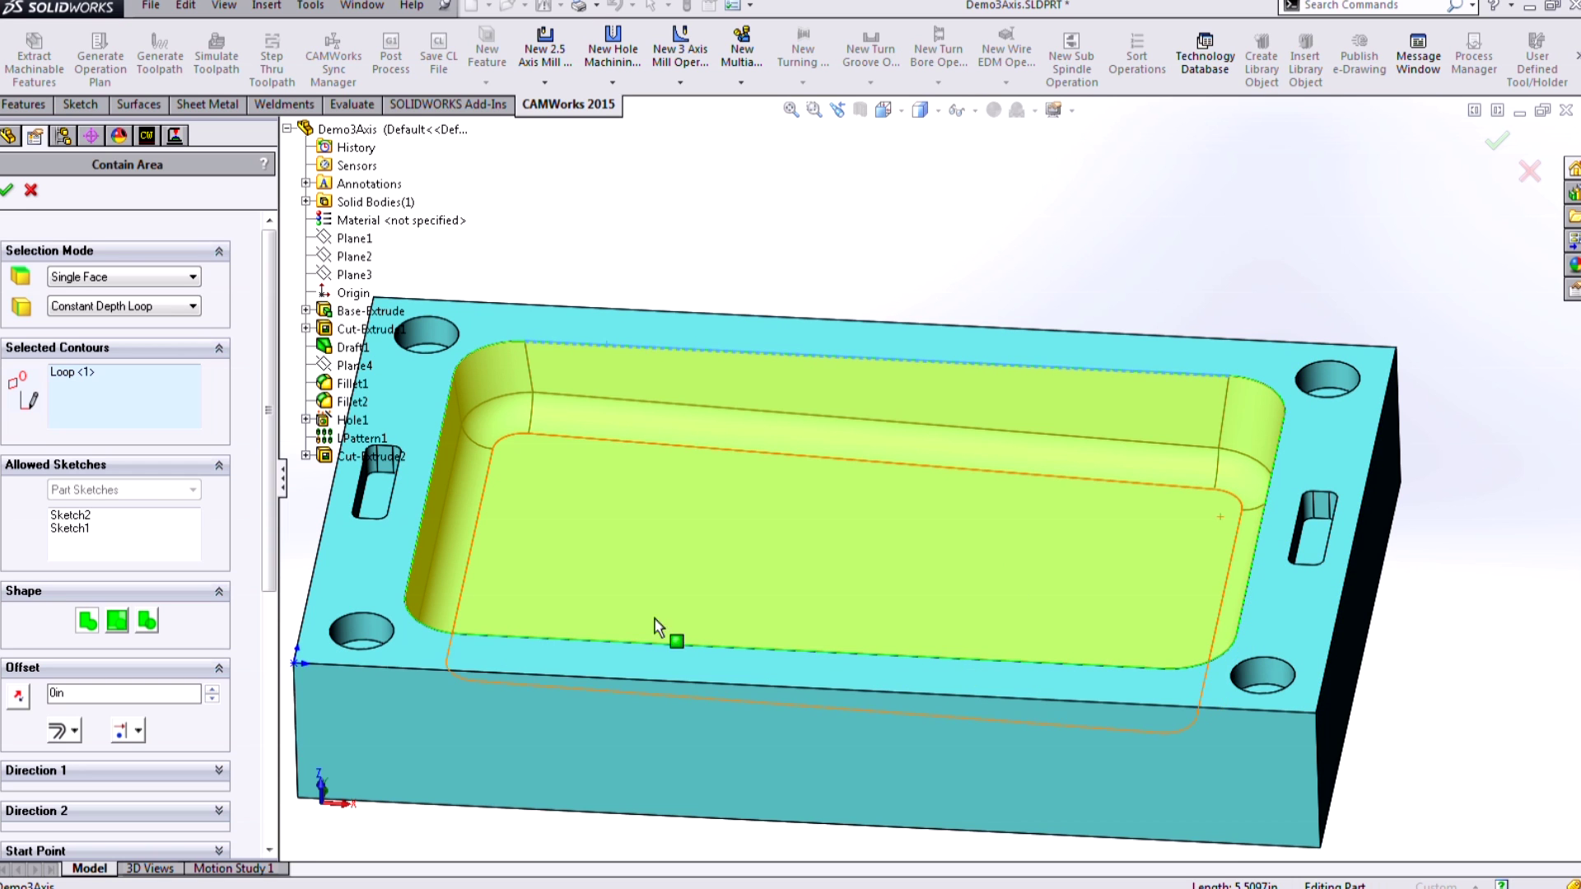
{"action": "left_click", "coordinate": [212, 689]}
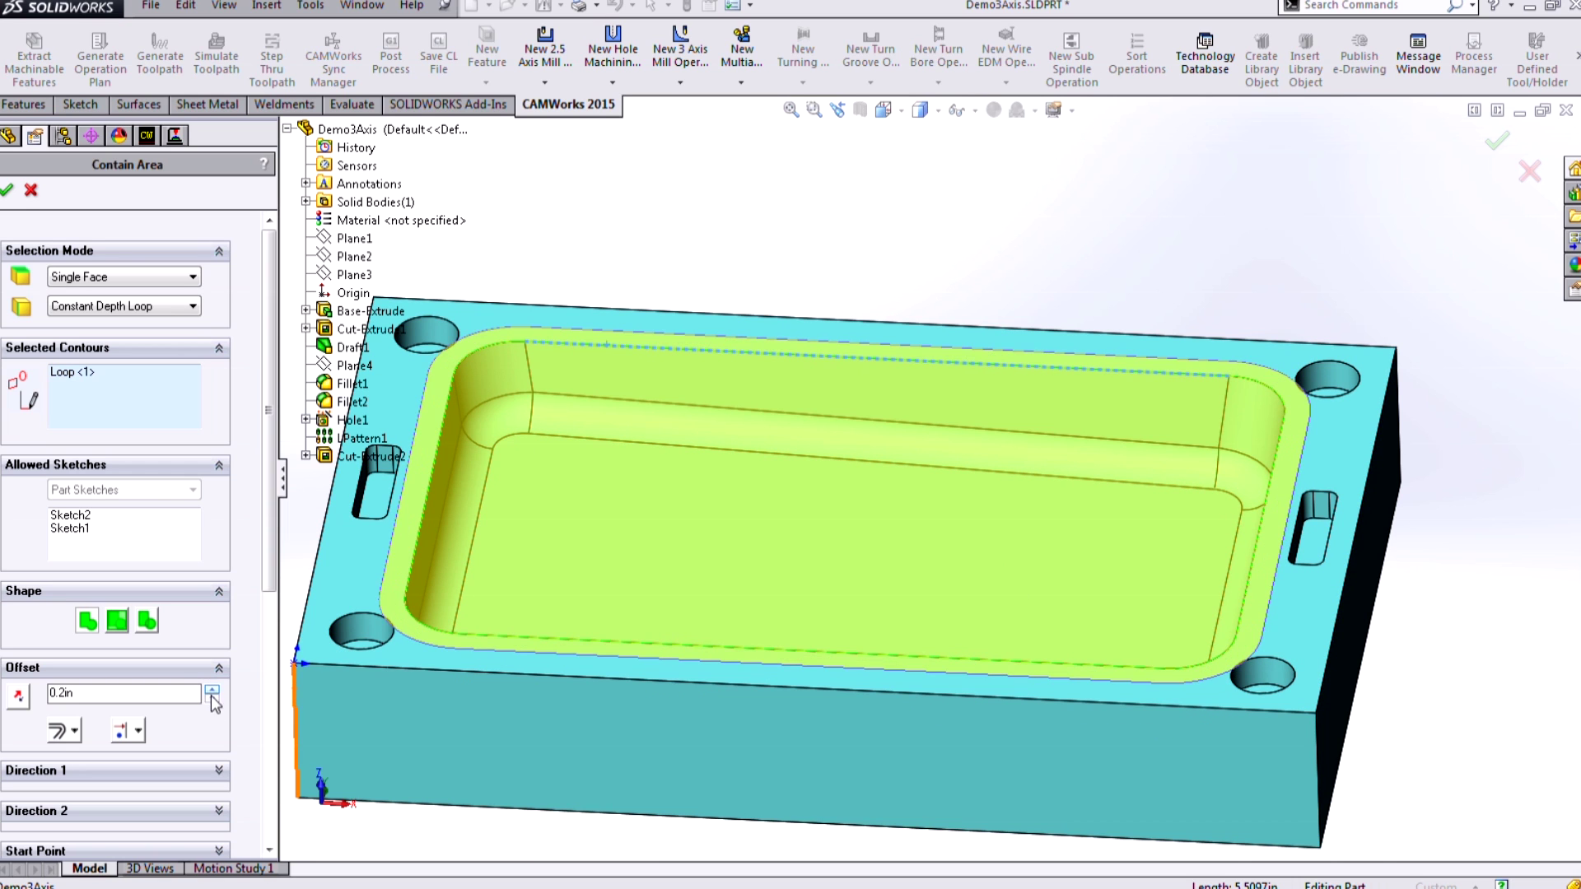
{"action": "left_click", "coordinate": [213, 699]}
{"action": "left_click", "coordinate": [127, 730]}
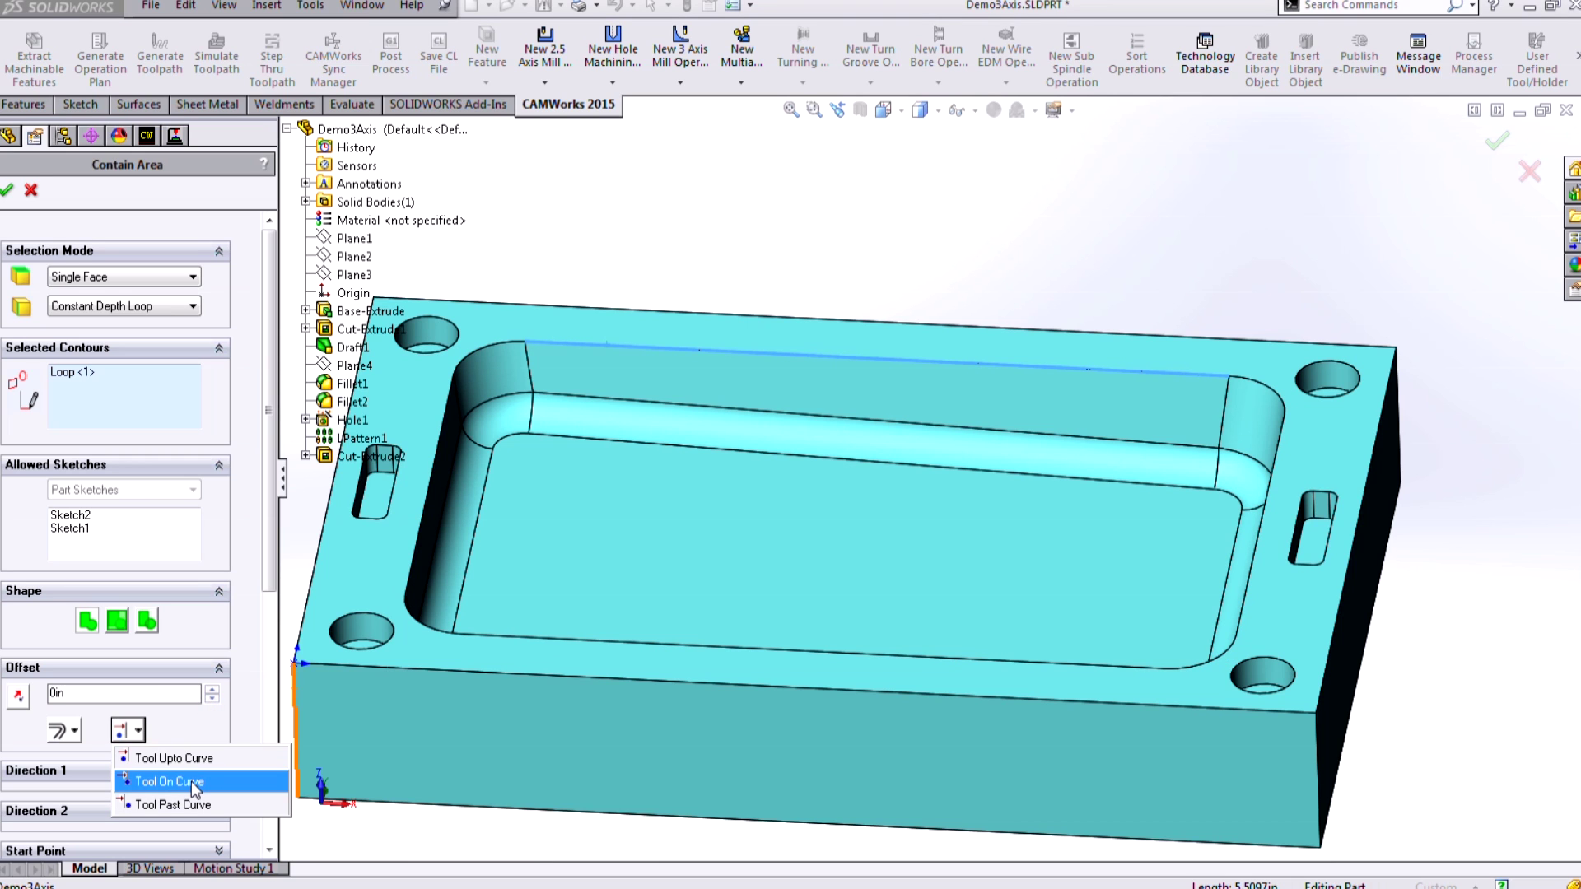
{"action": "left_click", "coordinate": [191, 782]}
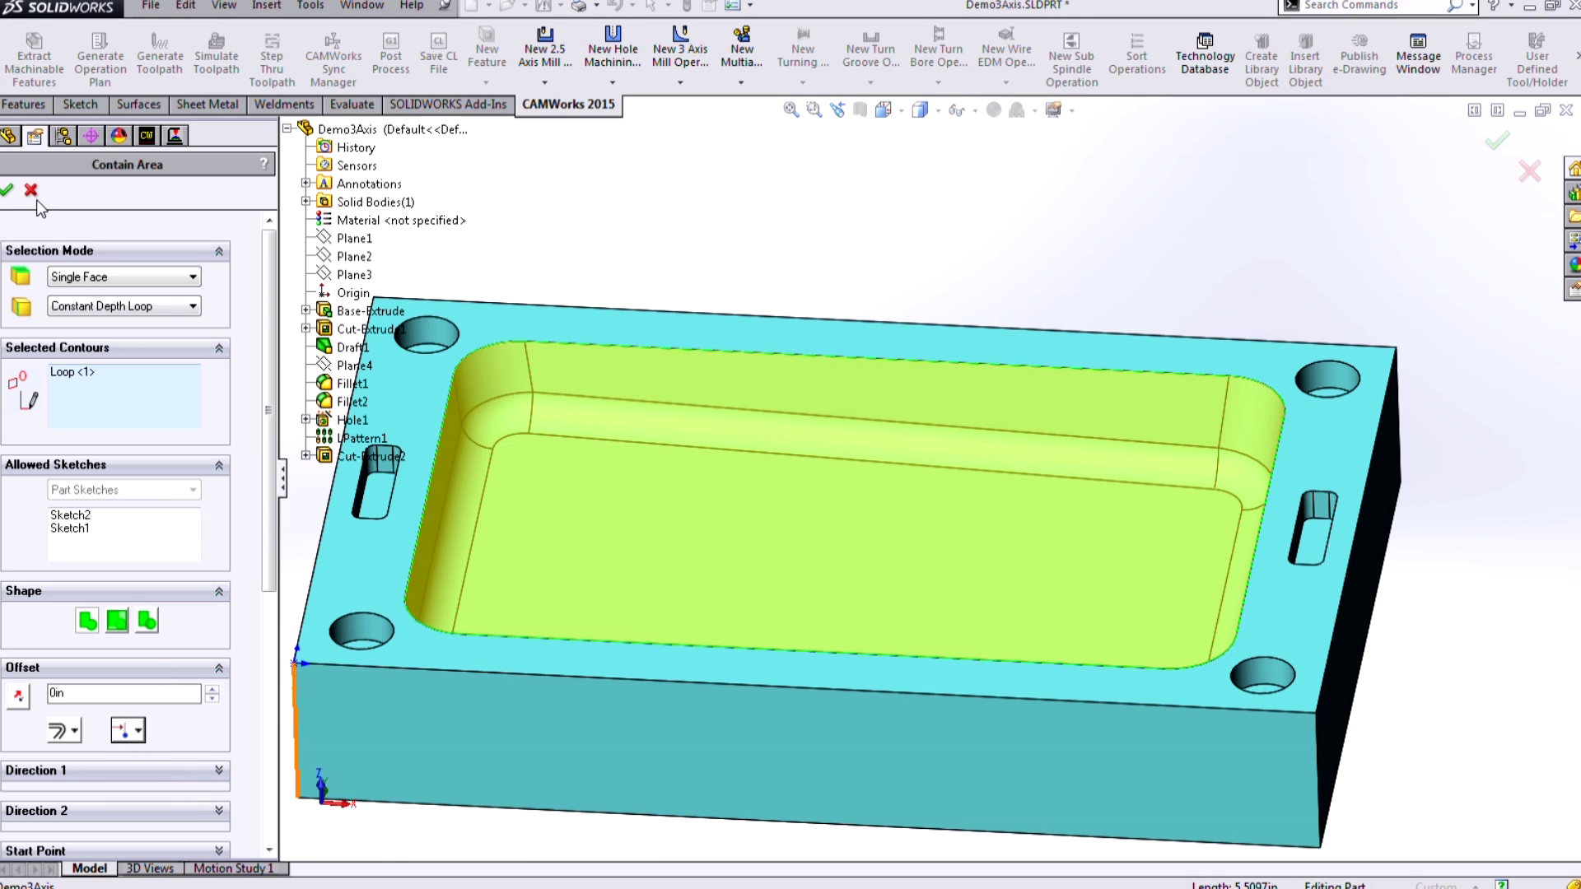
{"action": "left_click", "coordinate": [7, 190]}
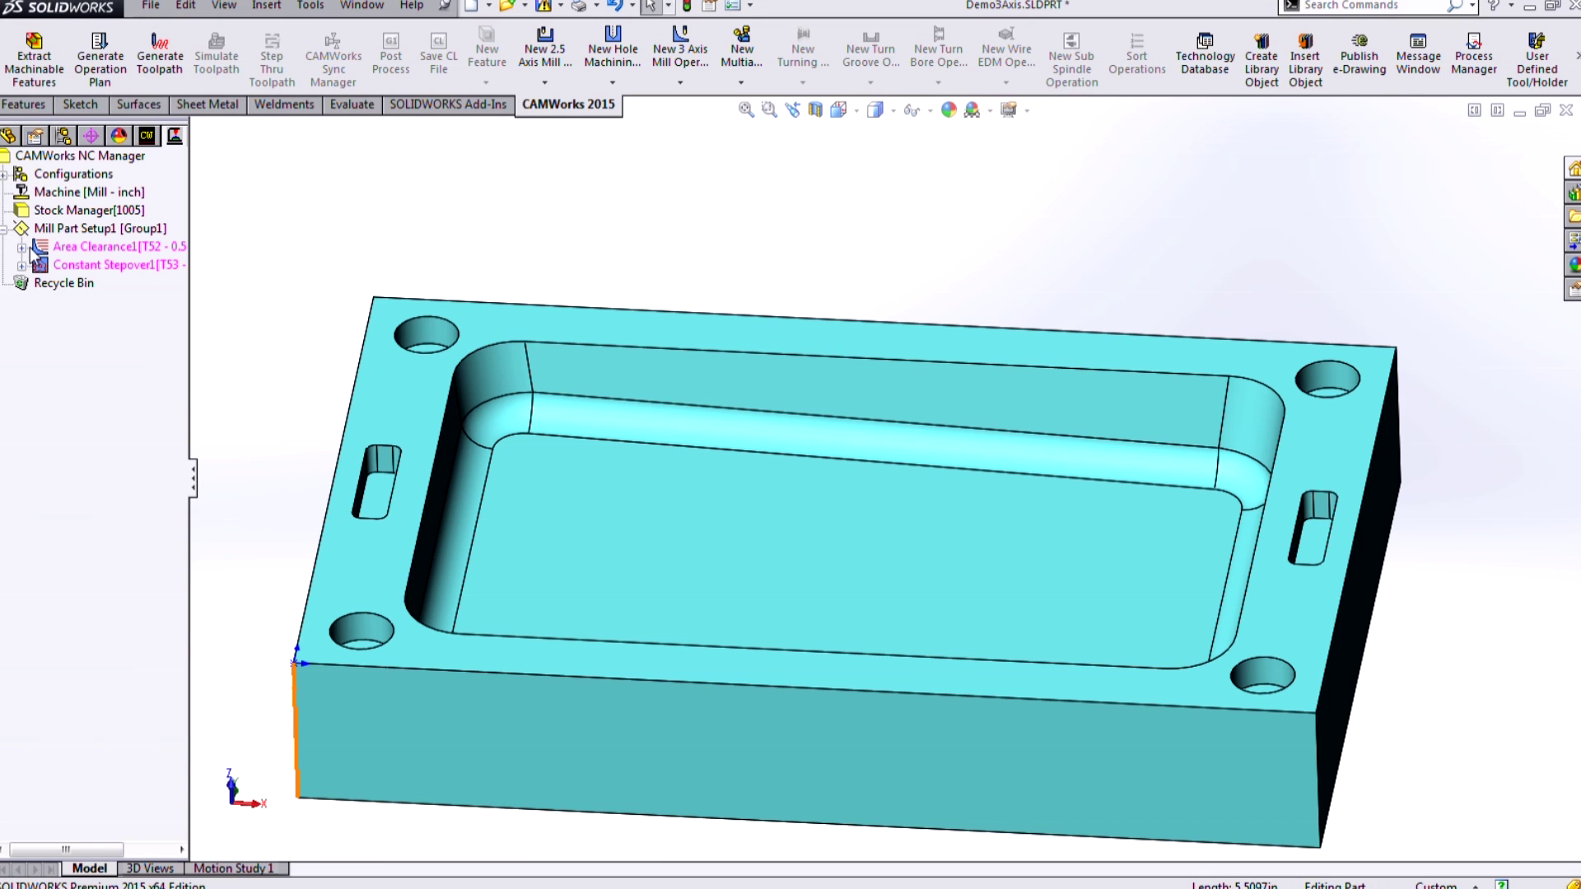
Step: Copy Contain Area1 onto Constant Stepover1 as Contain Area2
{"action": "left_click", "coordinate": [22, 321]}
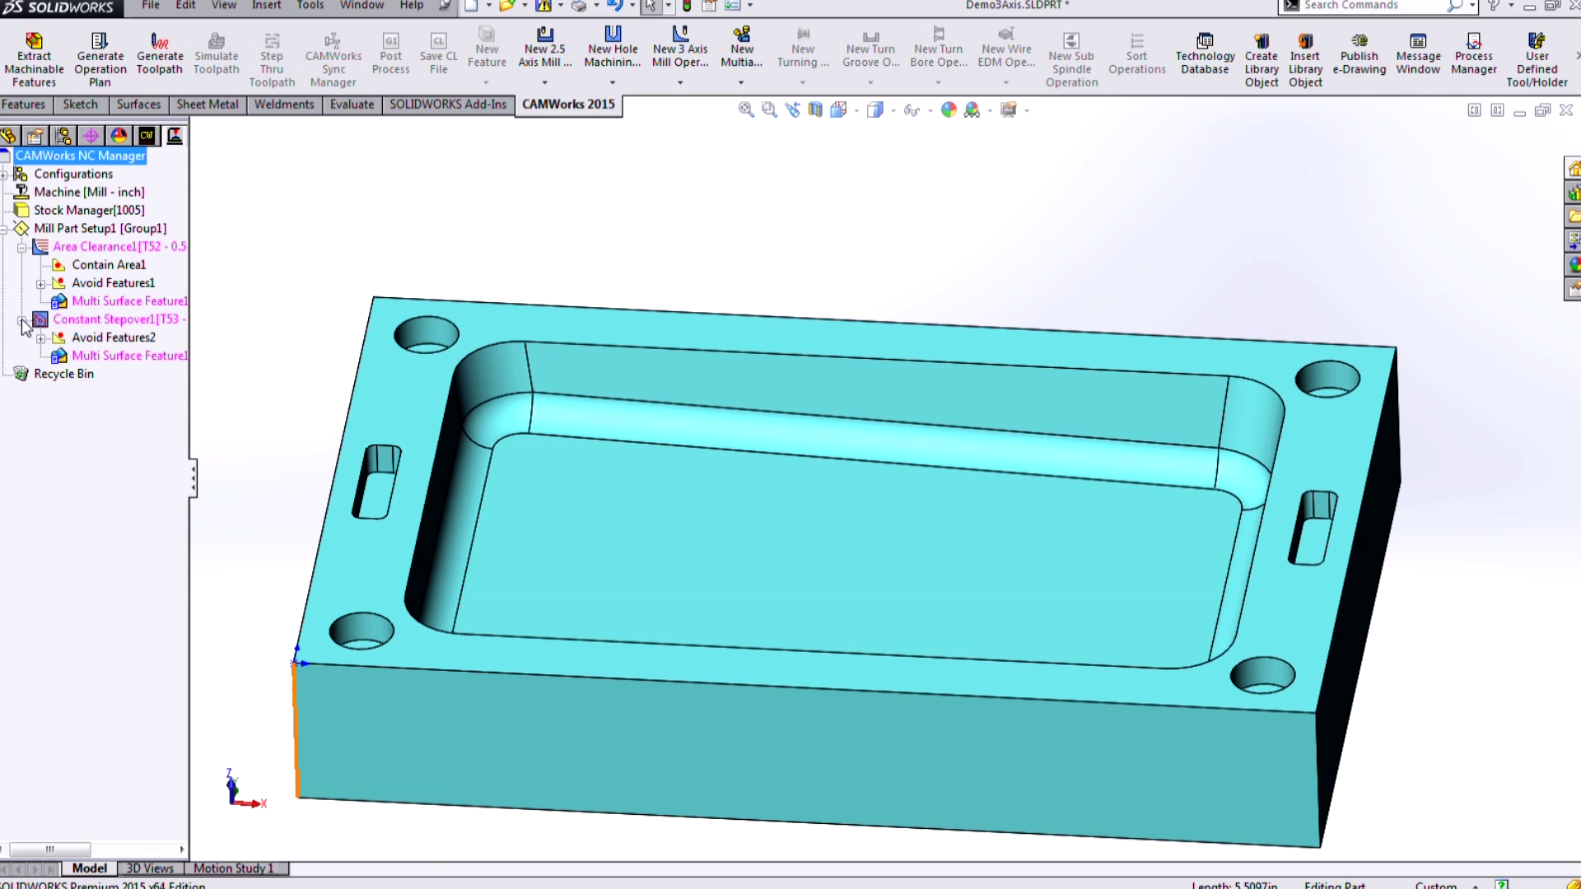
{"action": "left_click", "coordinate": [118, 267]}
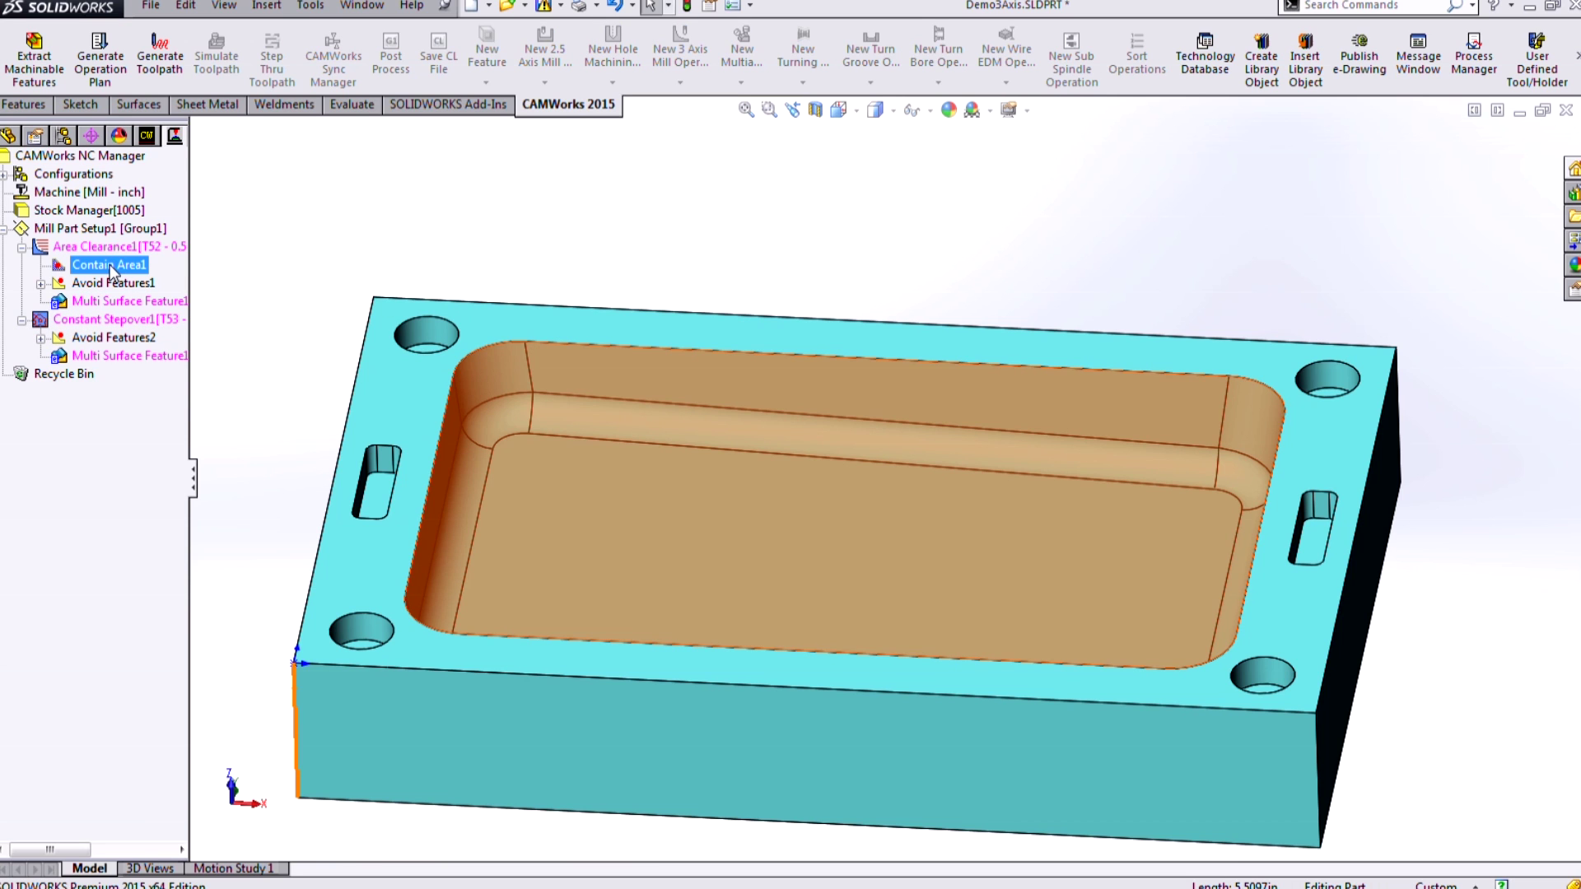
{"action": "left_click", "coordinate": [111, 317]}
{"action": "left_click_drag", "start_coordinate": [109, 313], "coordinate": [112, 319], "text": "ctrl"}
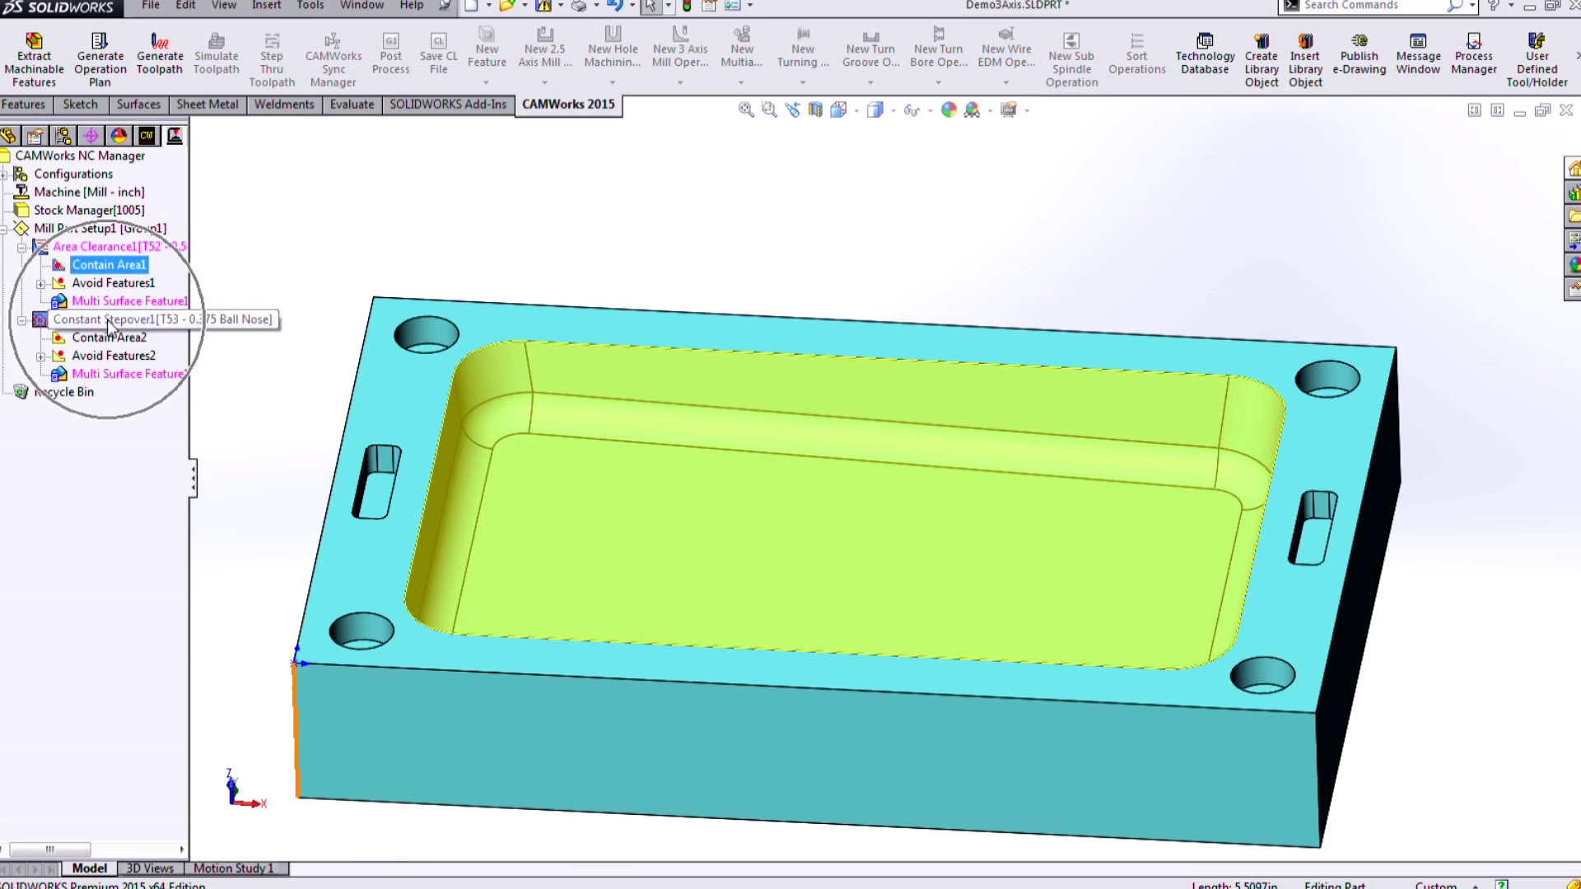
Step: Generate toolpaths for both operations and display the Area Clearance1 toolpath in the pocket
{"action": "left_click", "coordinate": [154, 59]}
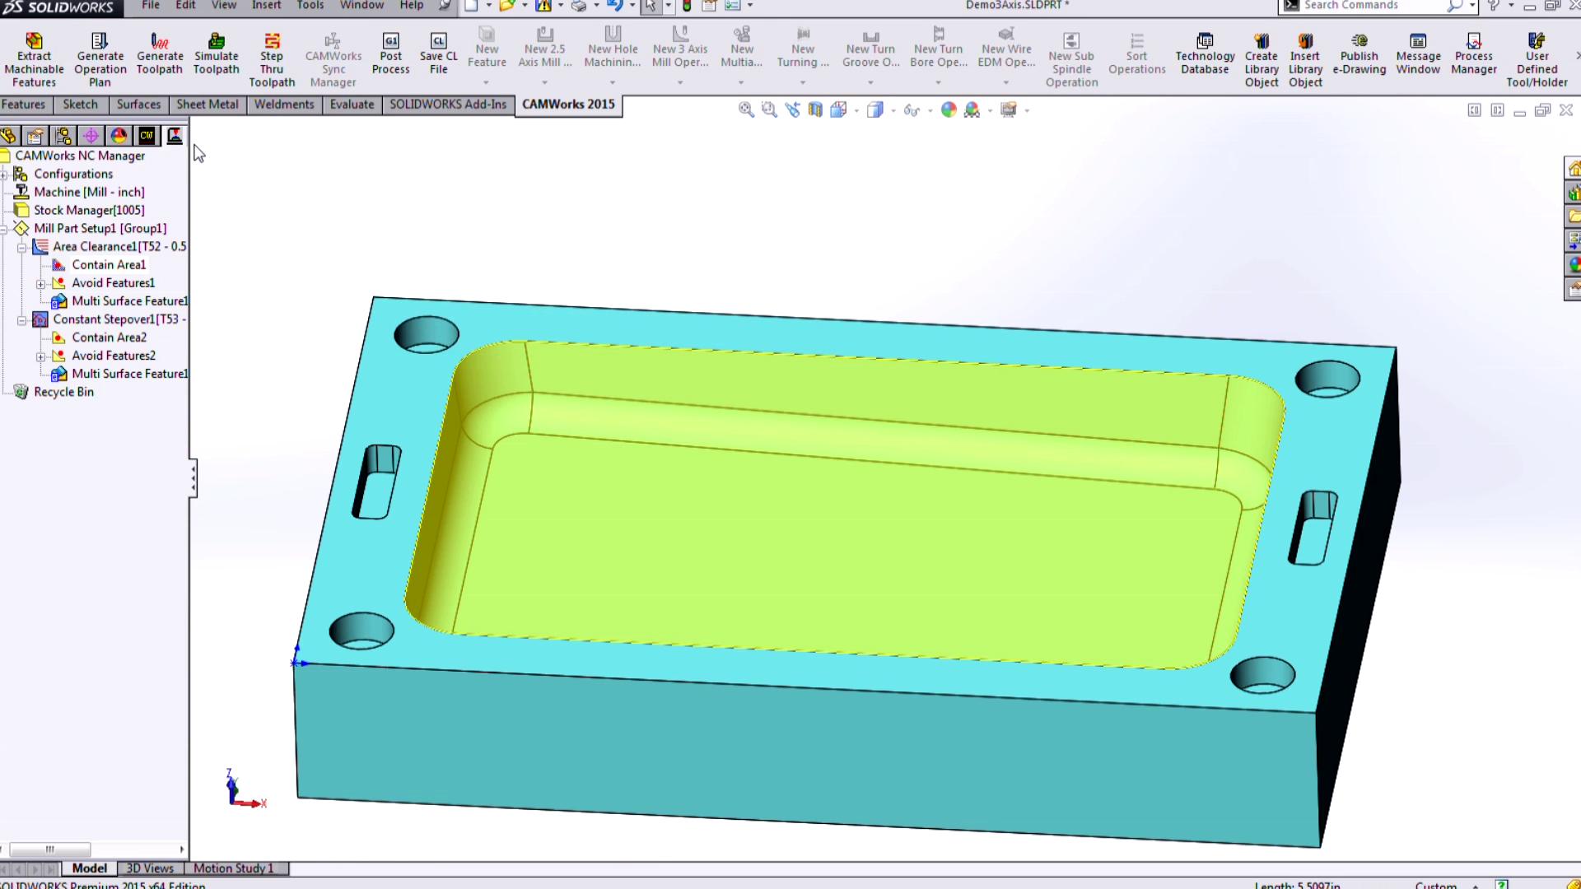
{"action": "mouse_move", "coordinate": [302, 309]}
{"action": "middle_mouse_down"}
{"action": "mouse_move", "coordinate": [275, 264]}
{"action": "mouse_move", "coordinate": [290, 316]}
{"action": "middle_mouse_up"}
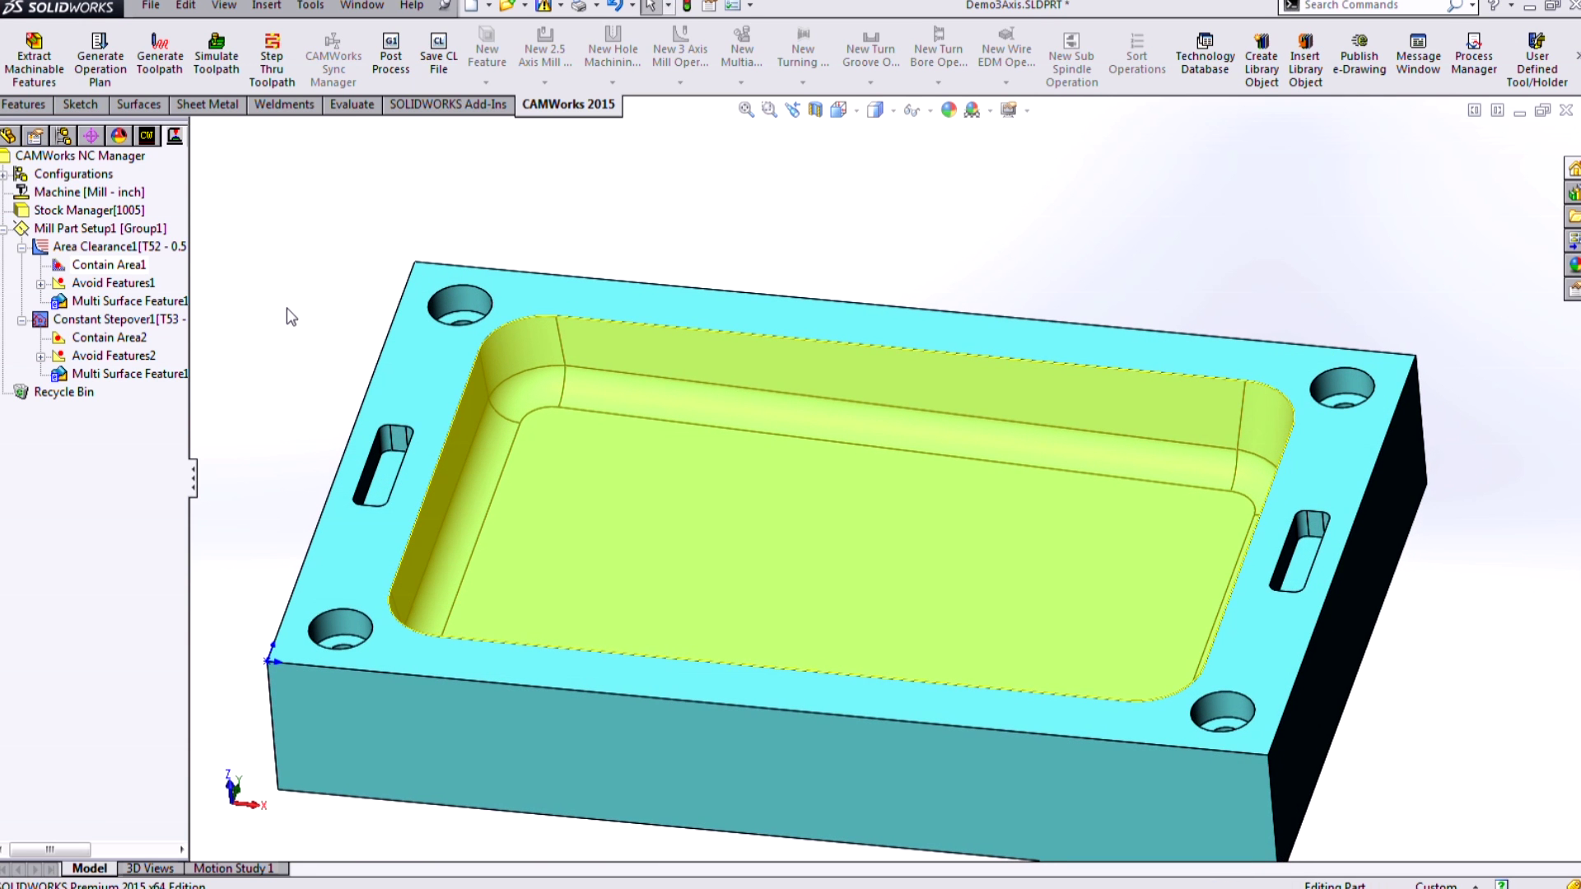
{"action": "left_click", "coordinate": [169, 247]}
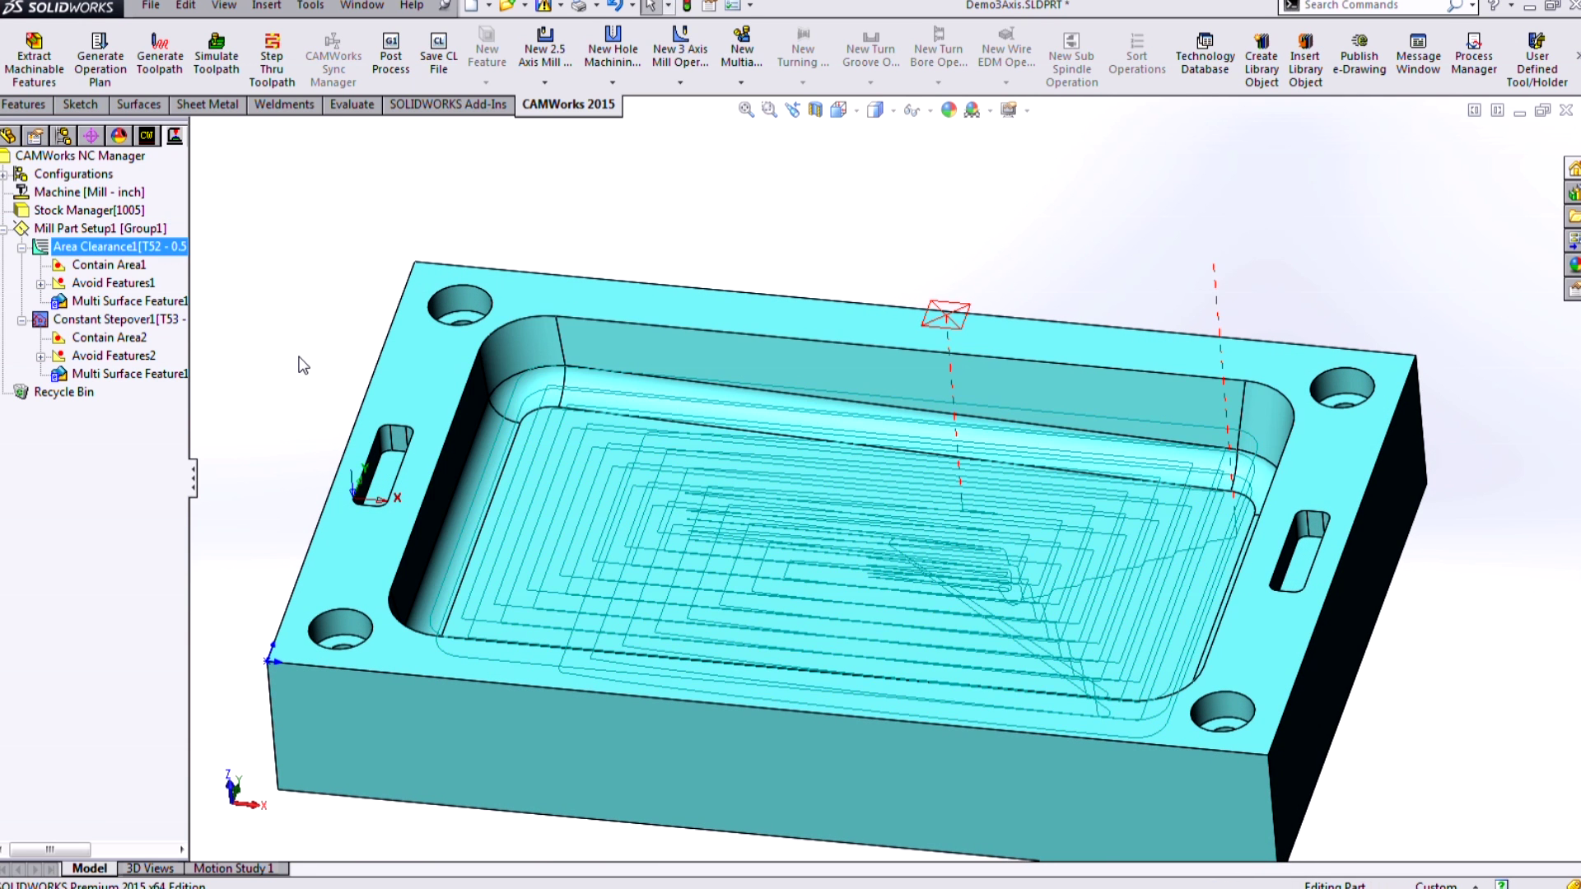
Step: Open Area Clearance1's parameters and review its tool and Pocket Out pattern settings
{"action": "middle_click_drag", "start_coordinate": [303, 362], "coordinate": [307, 309]}
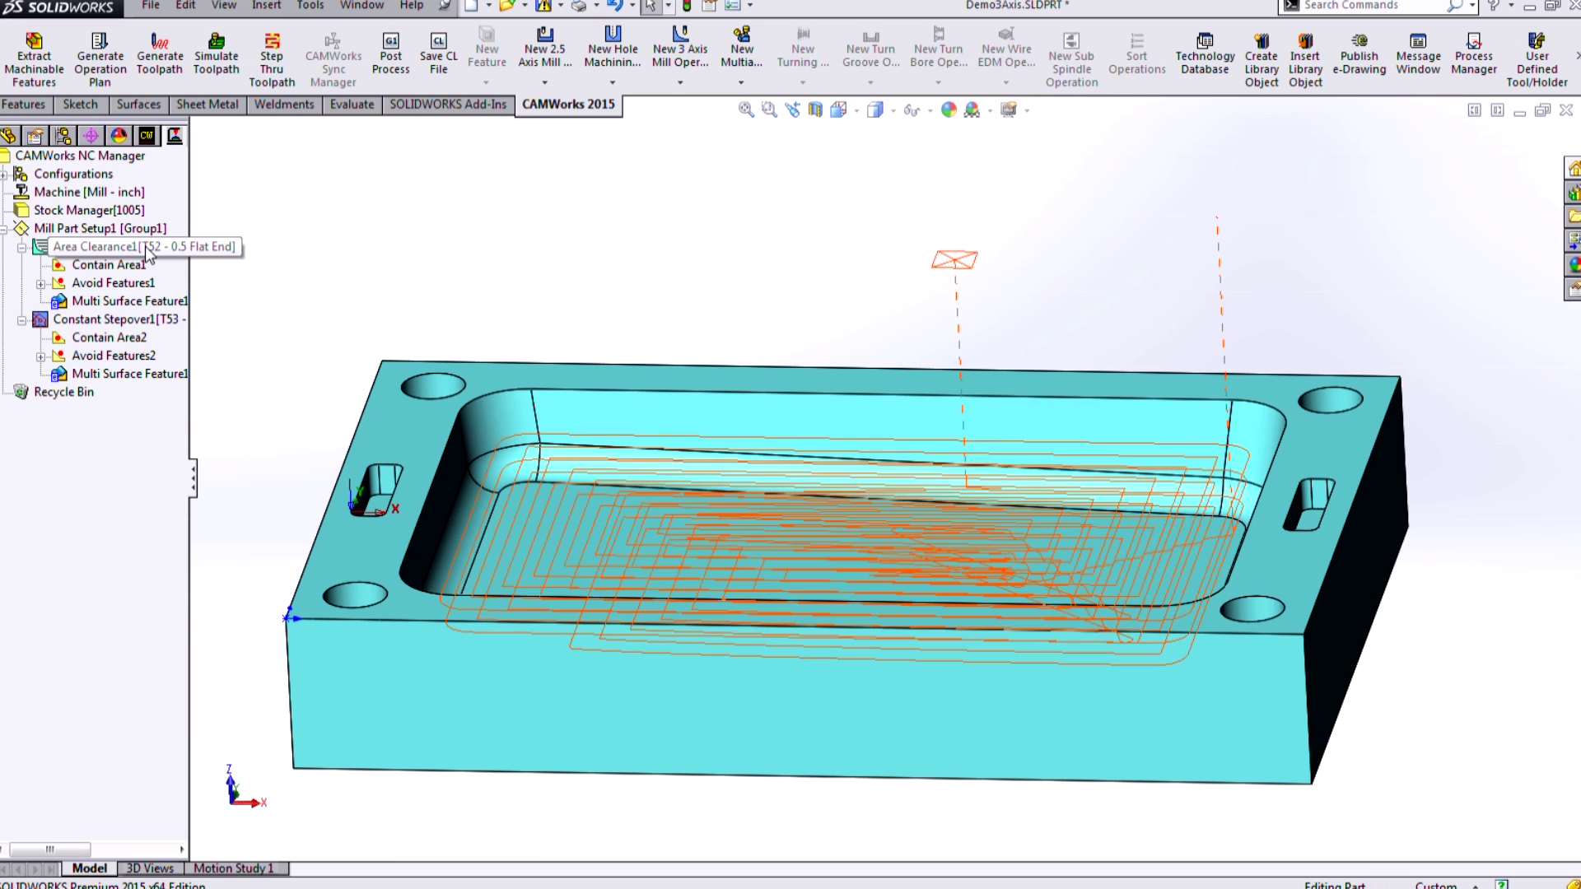
{"action": "double_click", "coordinate": [124, 246]}
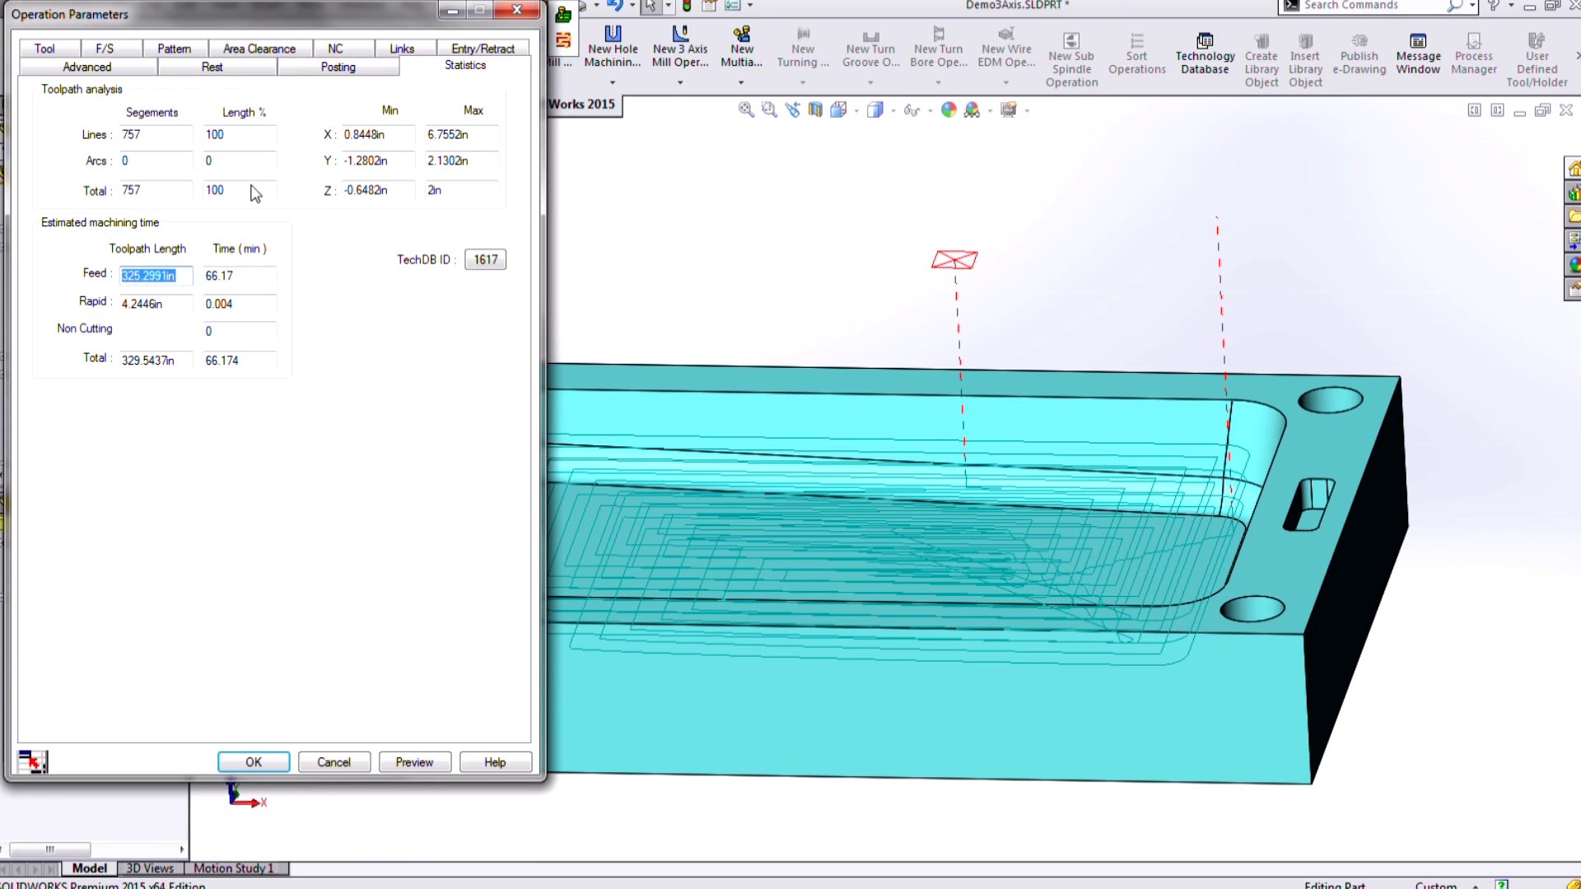
{"action": "left_click", "coordinate": [62, 51]}
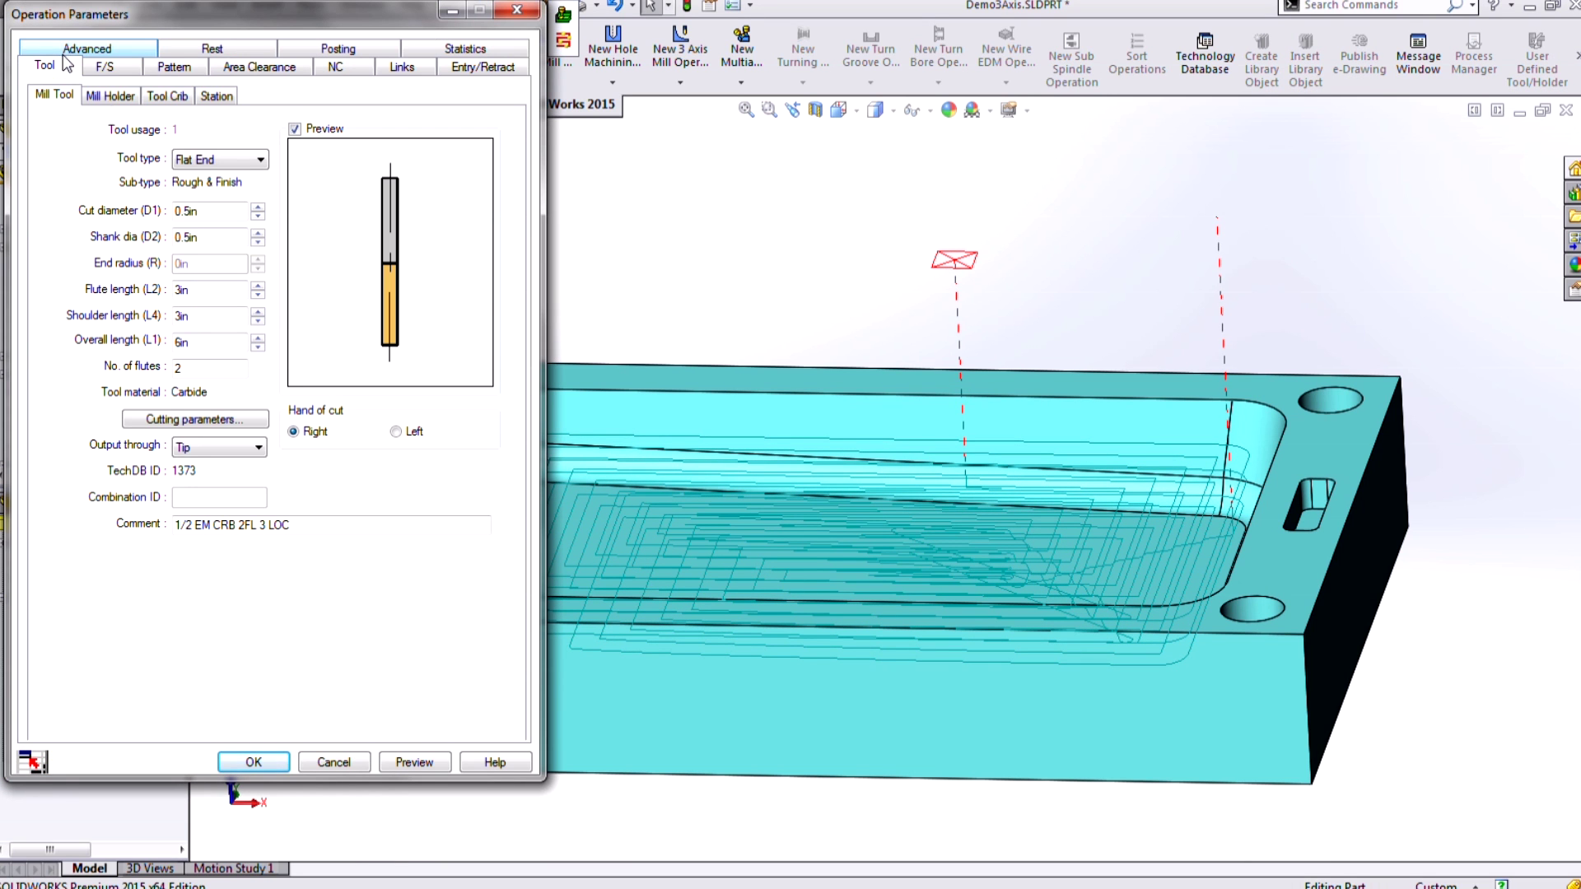
{"action": "left_click", "coordinate": [186, 68]}
{"action": "left_click", "coordinate": [213, 118]}
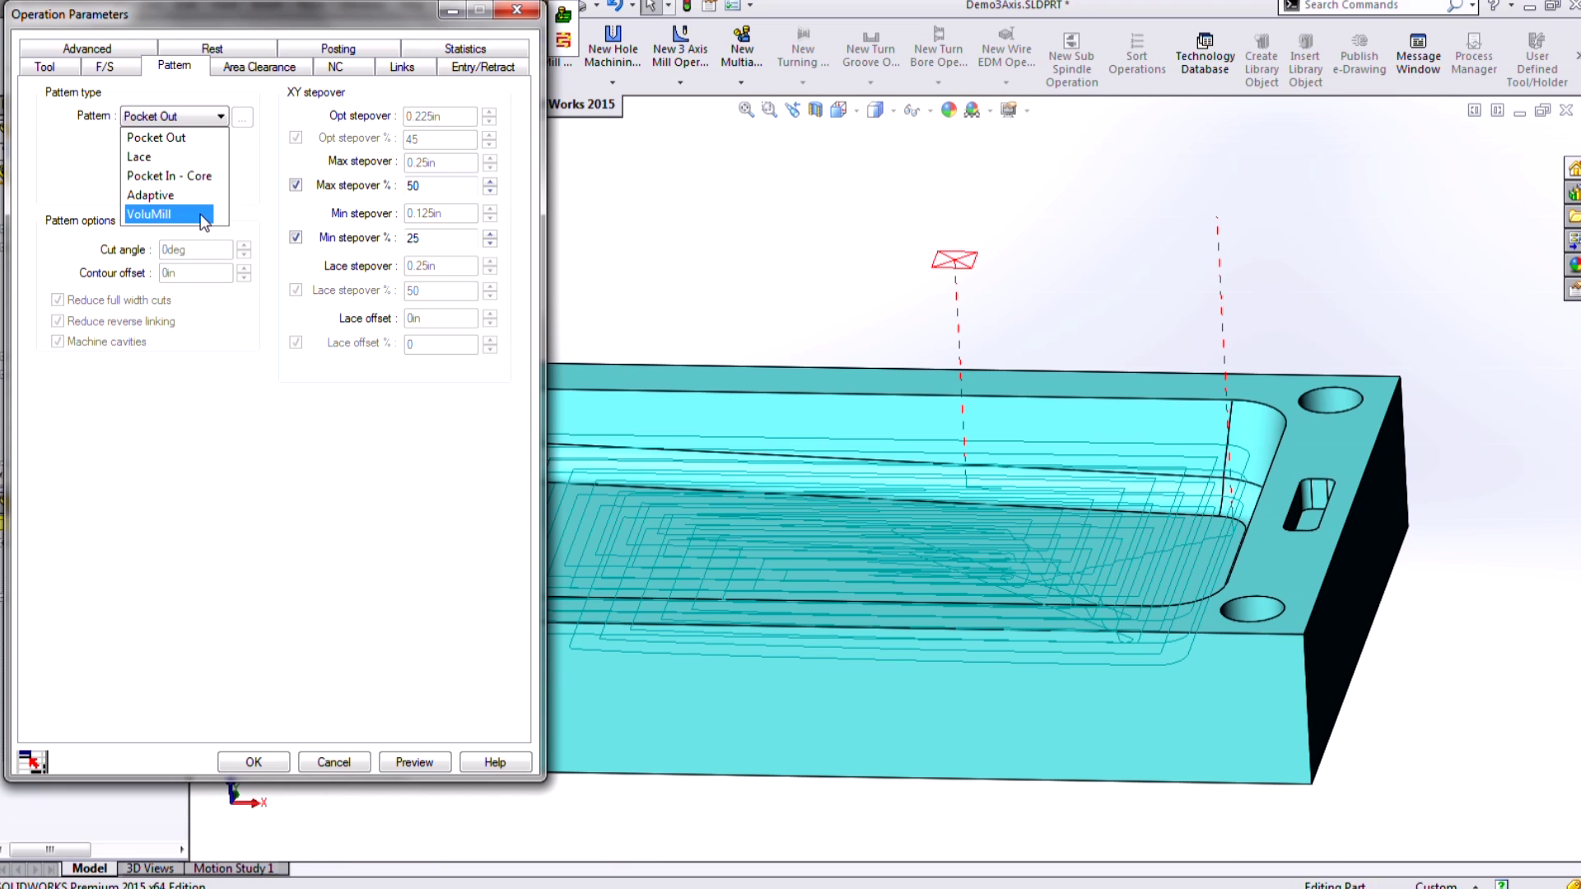
{"action": "left_click", "coordinate": [265, 66]}
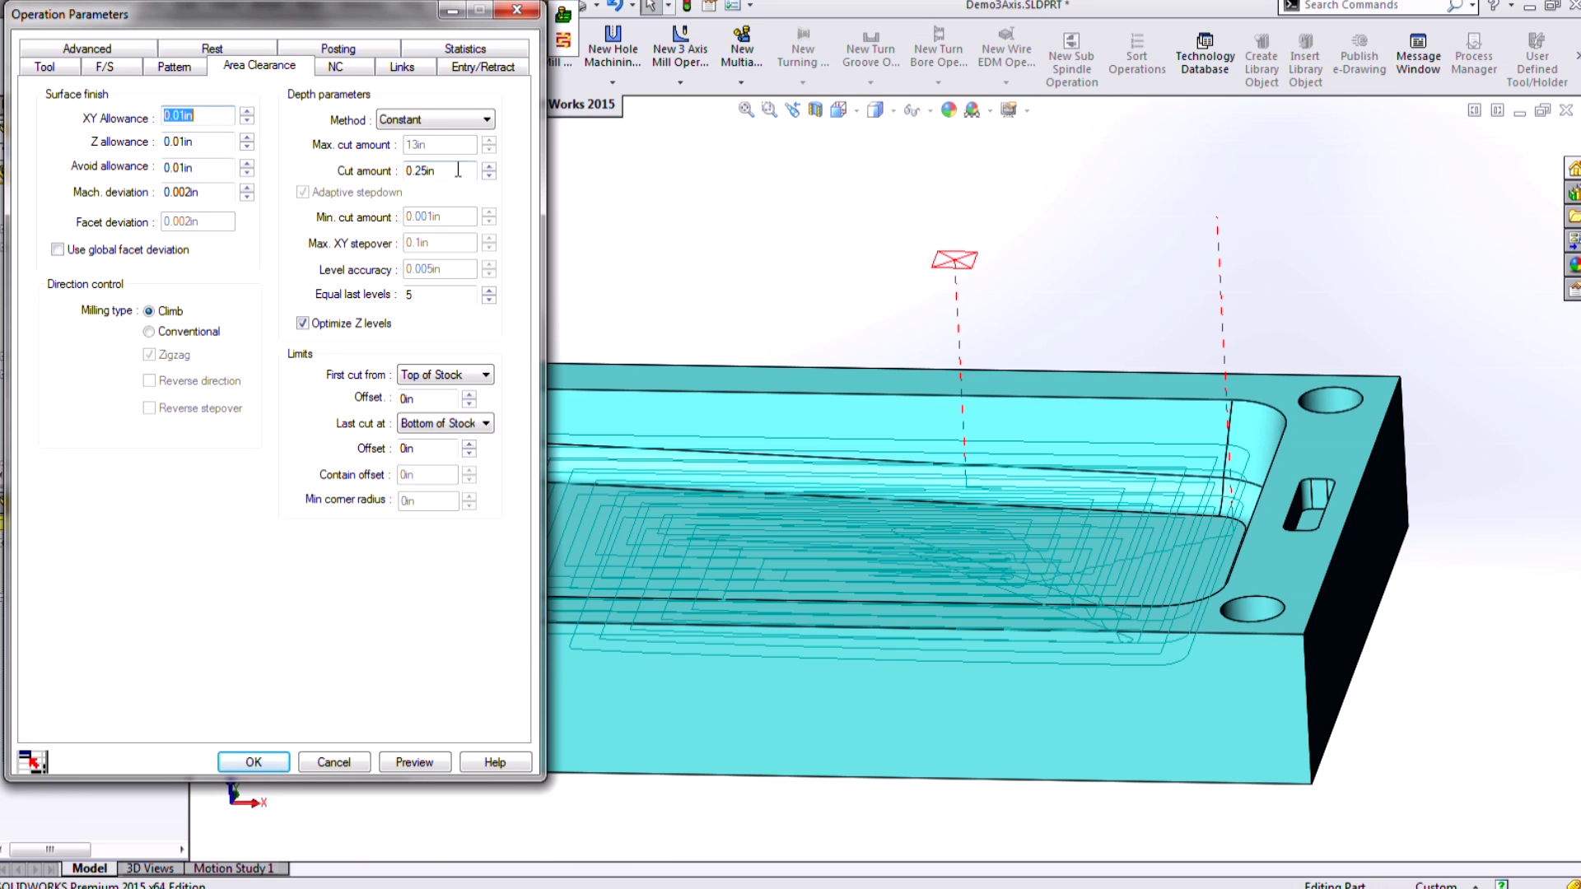
Step: Change the cut amount from 0.25in to 1, preview, accept and regenerate the toolpath
{"action": "double_click", "coordinate": [458, 171]}
{"action": "key", "text": "BackSpace"}
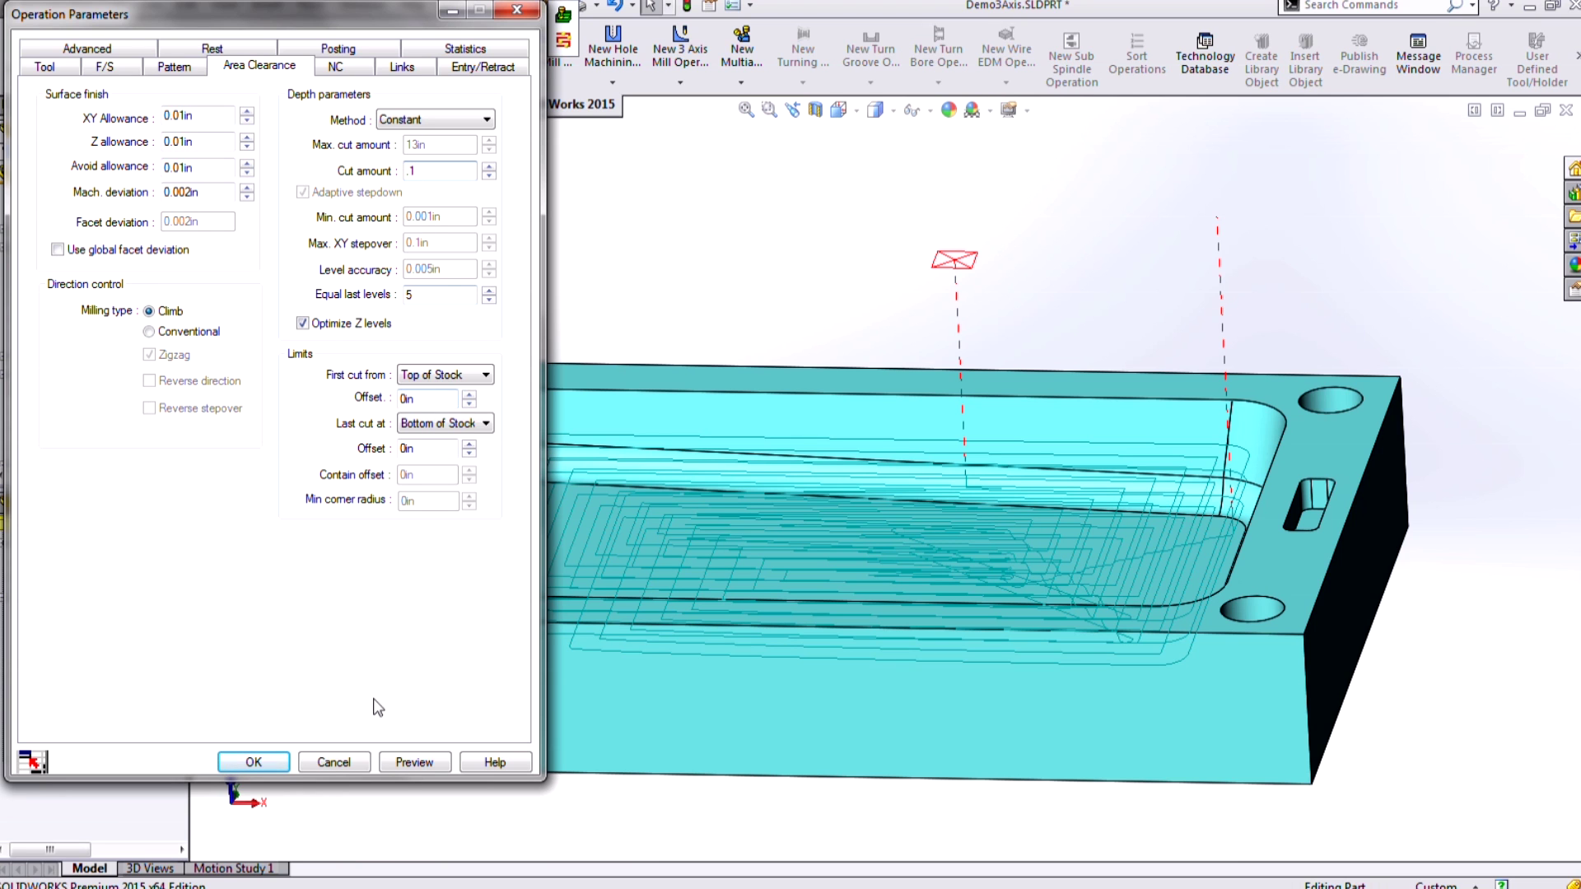
{"action": "left_click", "coordinate": [393, 756]}
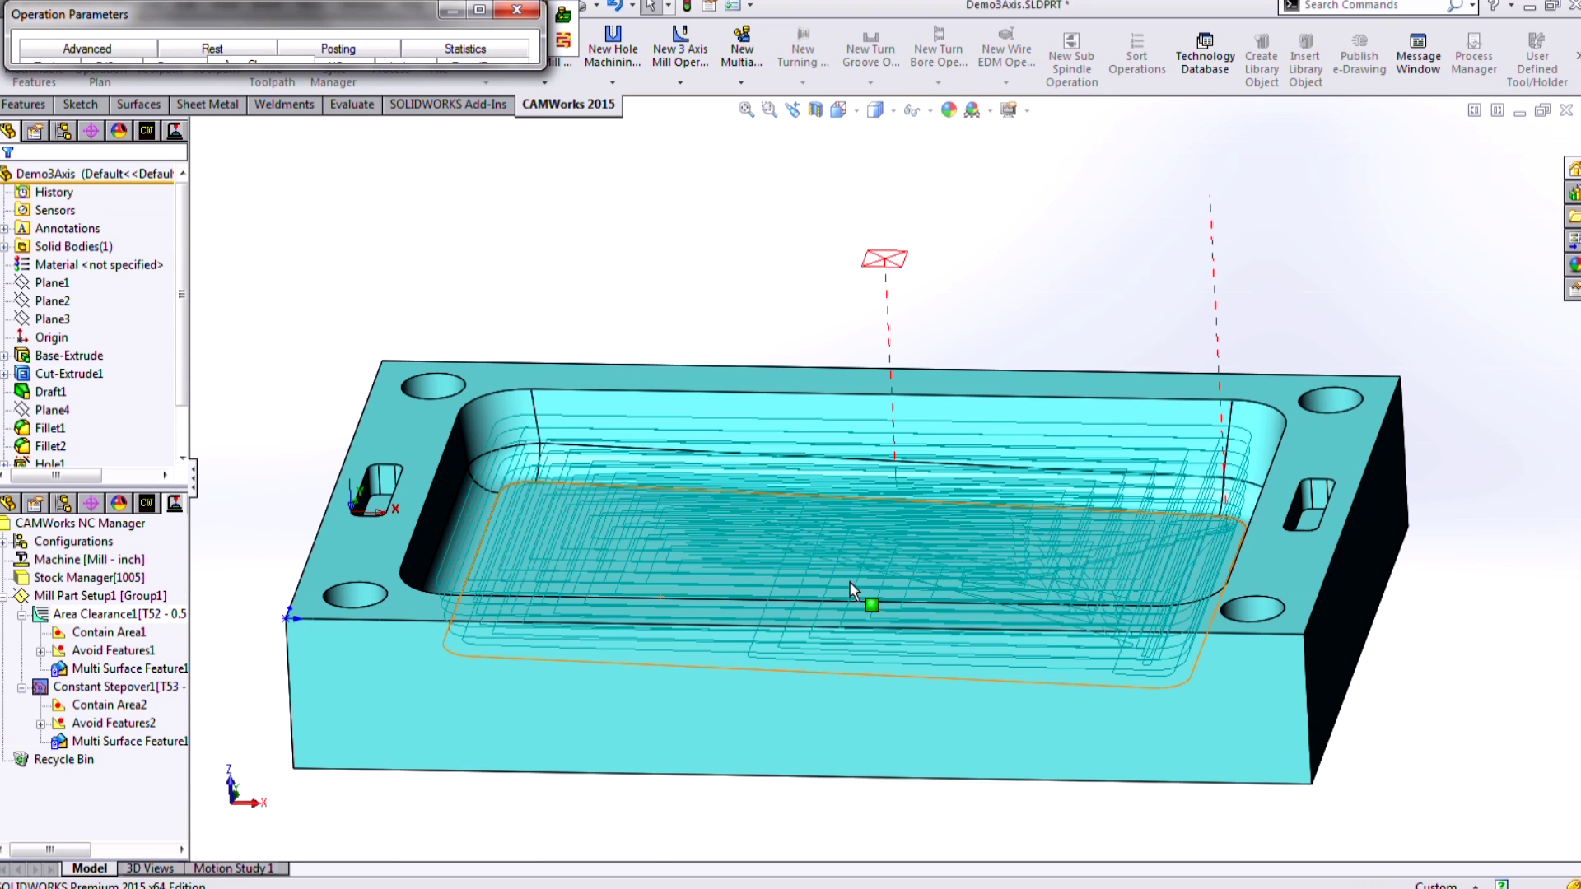
{"action": "middle_click_drag", "start_coordinate": [850, 581], "coordinate": [791, 451]}
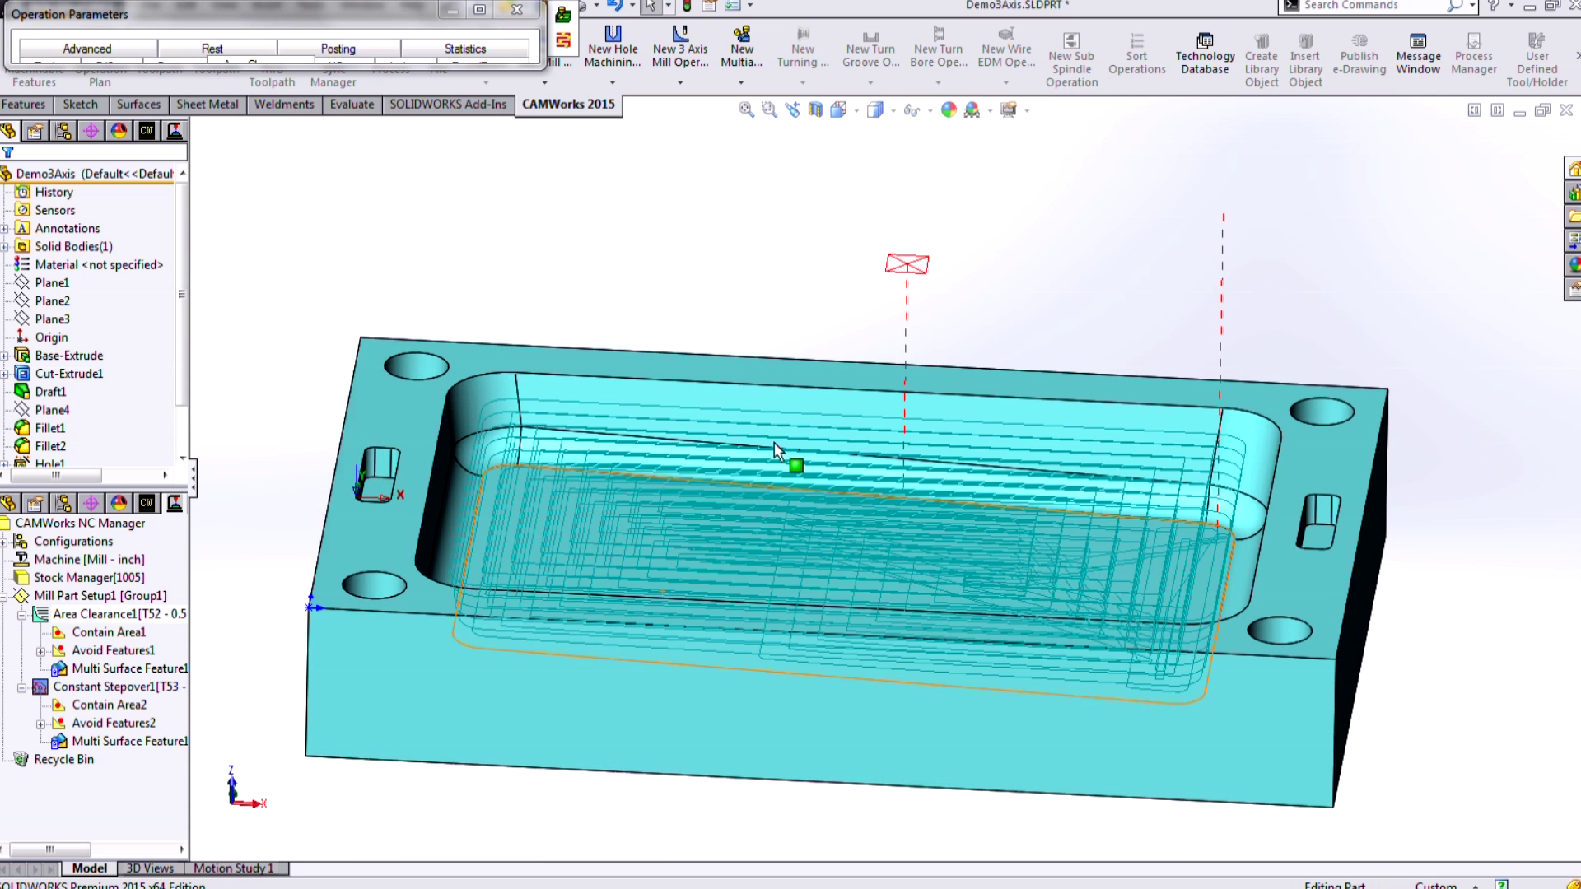
{"action": "left_click", "coordinate": [476, 12]}
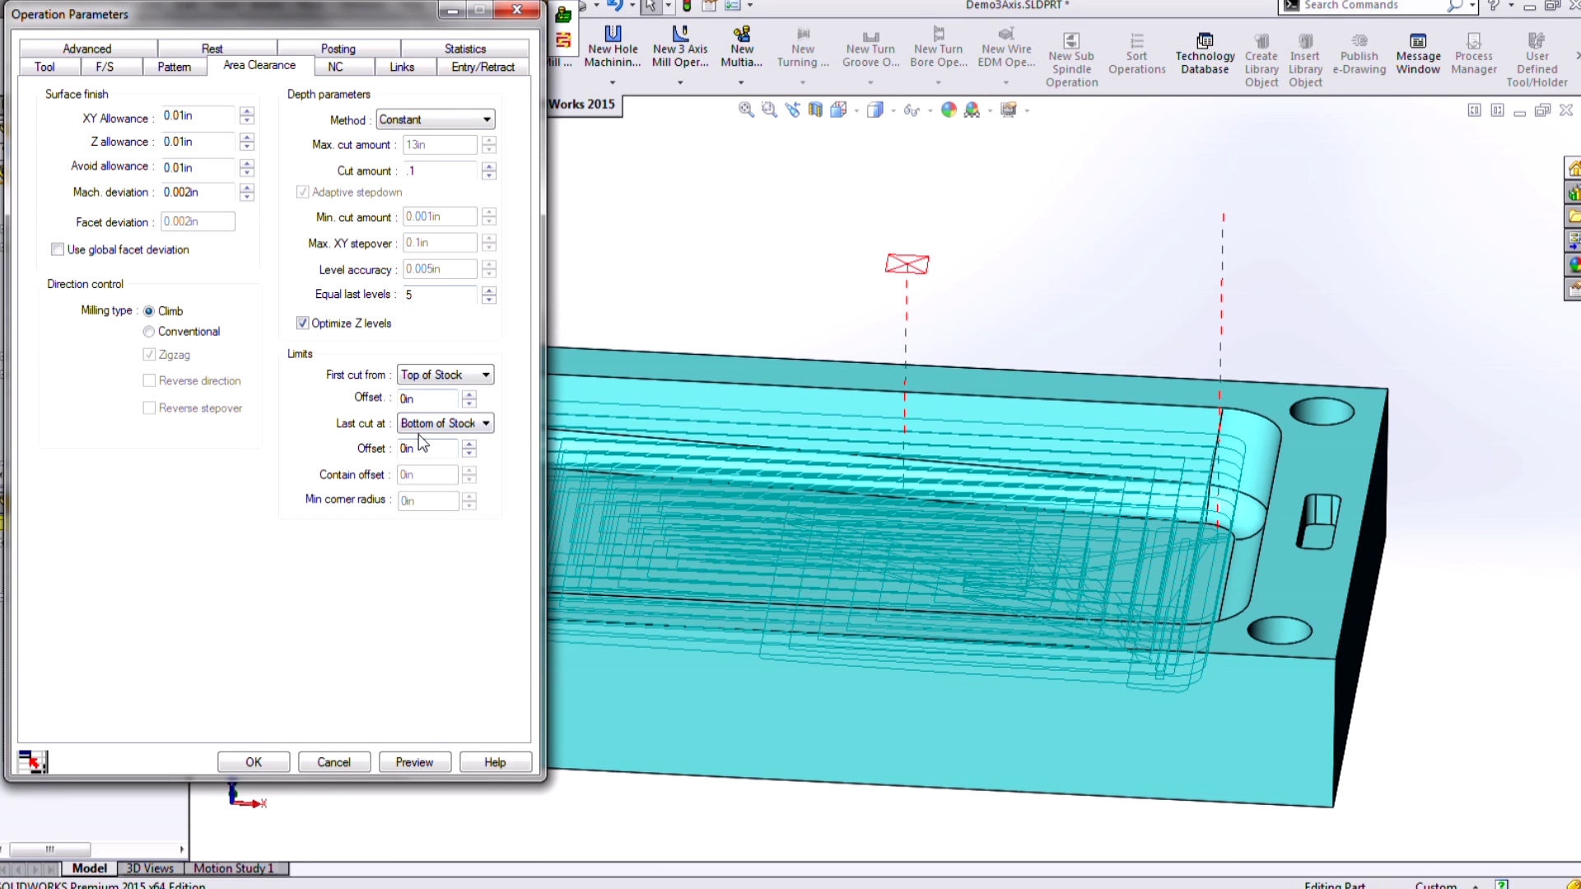
{"action": "left_click", "coordinate": [266, 763]}
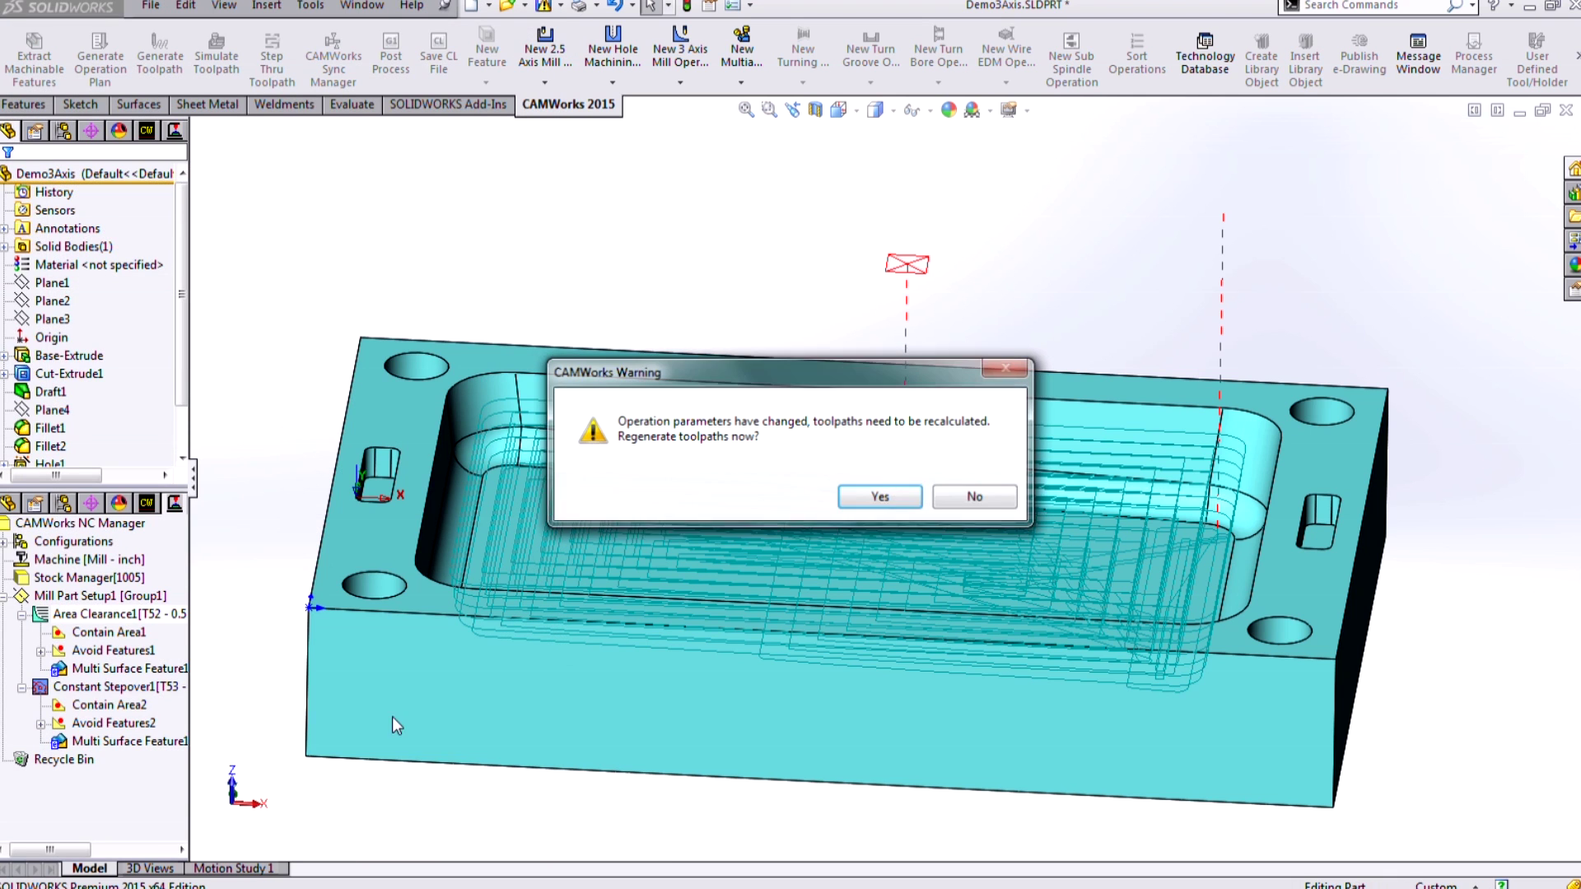
{"action": "key", "text": "Return"}
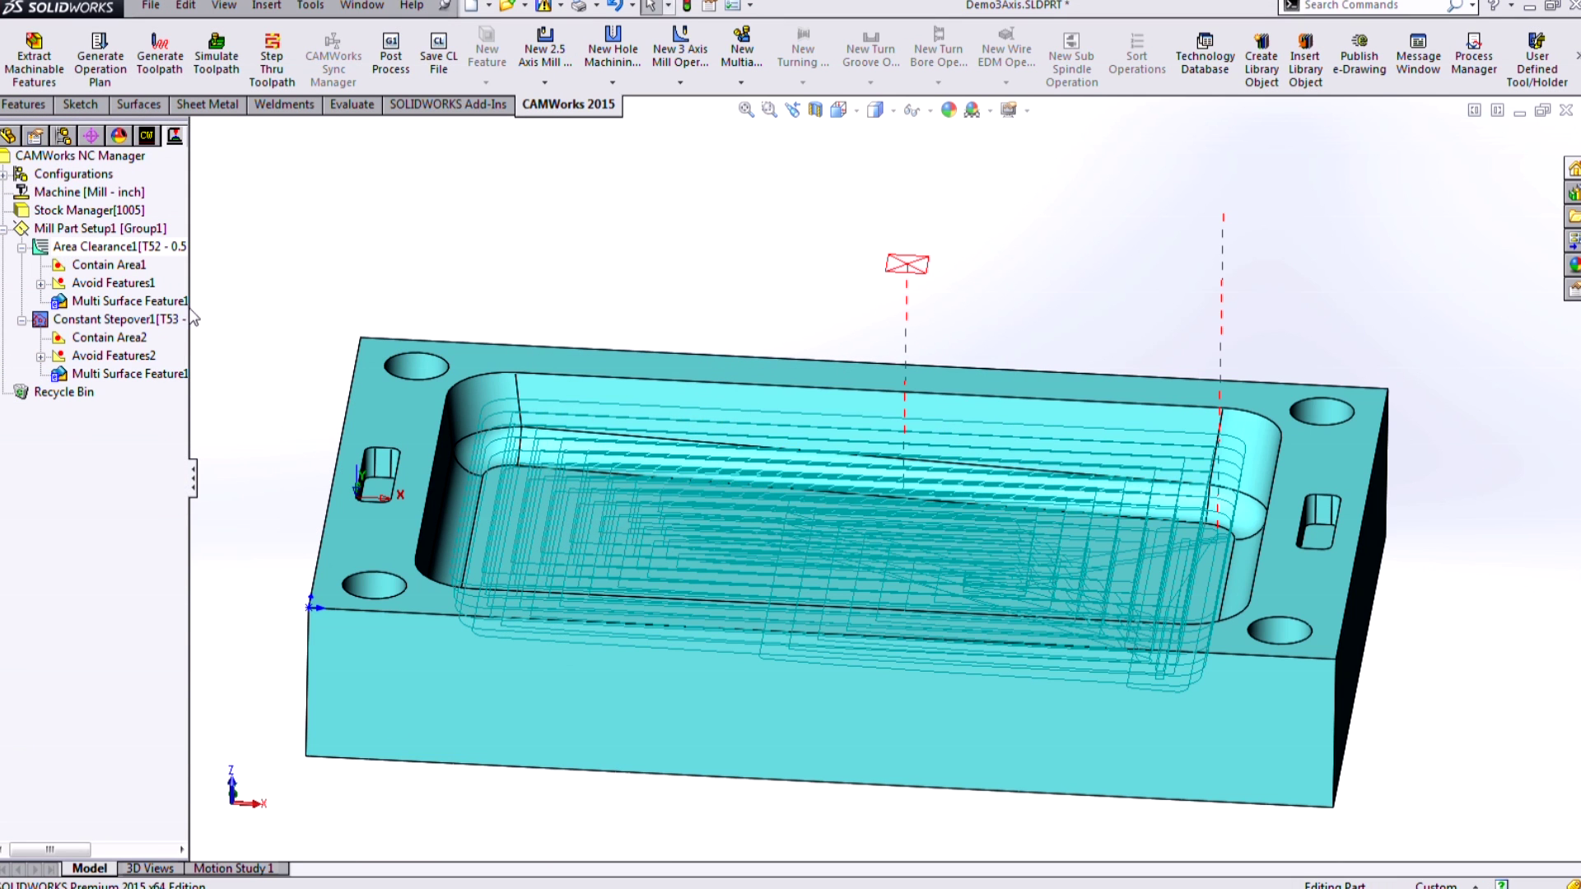
Step: Display the Constant Stepover1 finishing toolpath and inspect it in the pocket corners
{"action": "left_click", "coordinate": [165, 320]}
{"action": "middle_click_drag", "start_coordinate": [598, 454], "coordinate": [557, 557]}
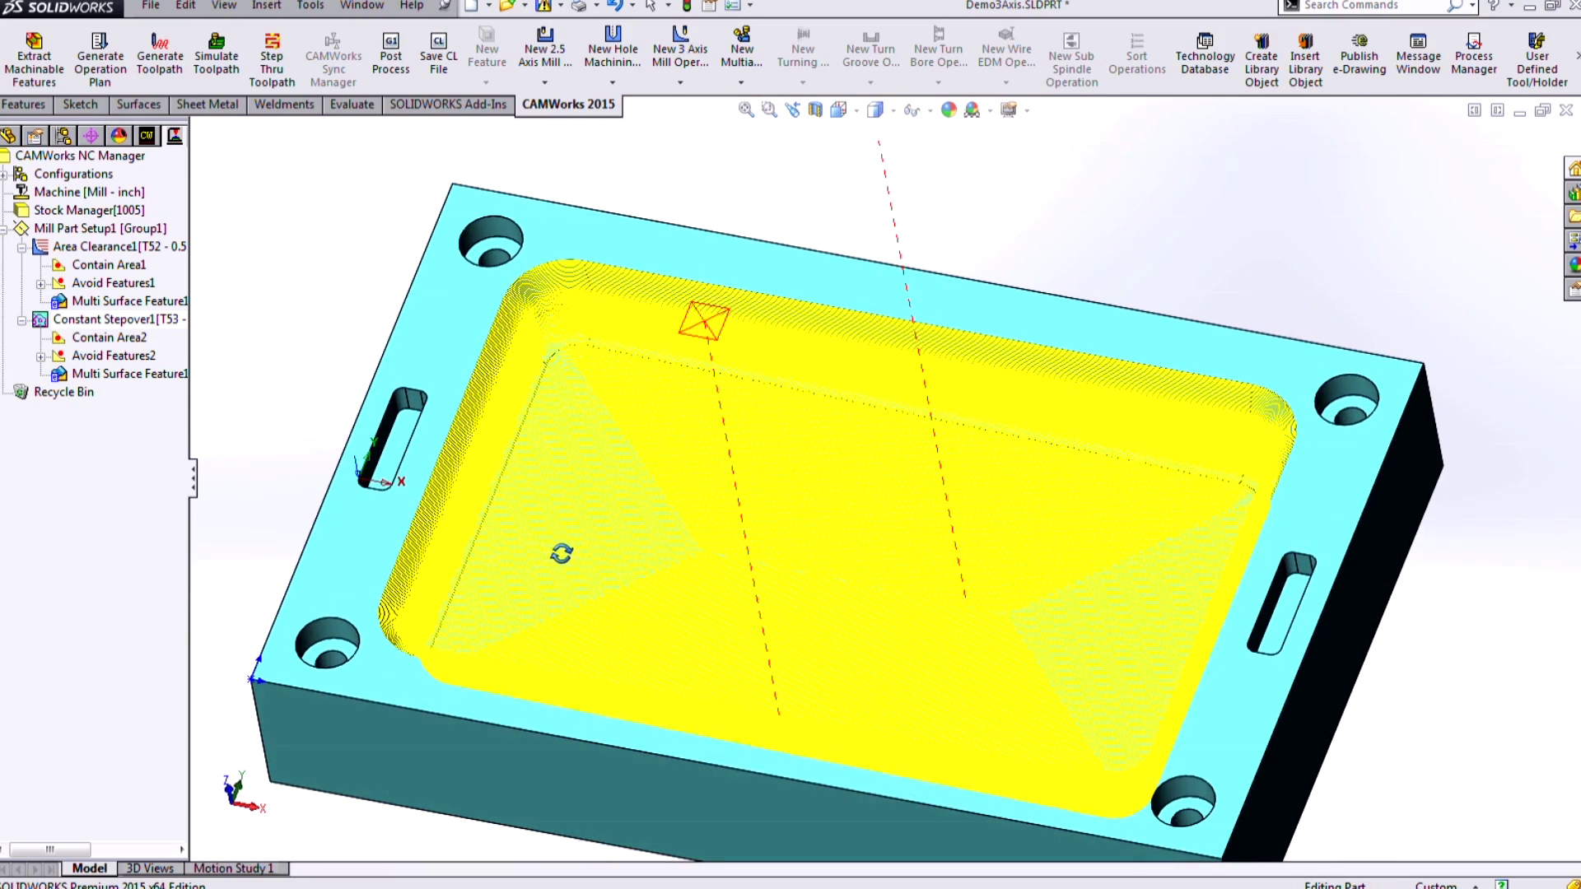
{"action": "scroll", "coordinate": [551, 354], "scroll_direction": "down", "scroll_amount": 2}
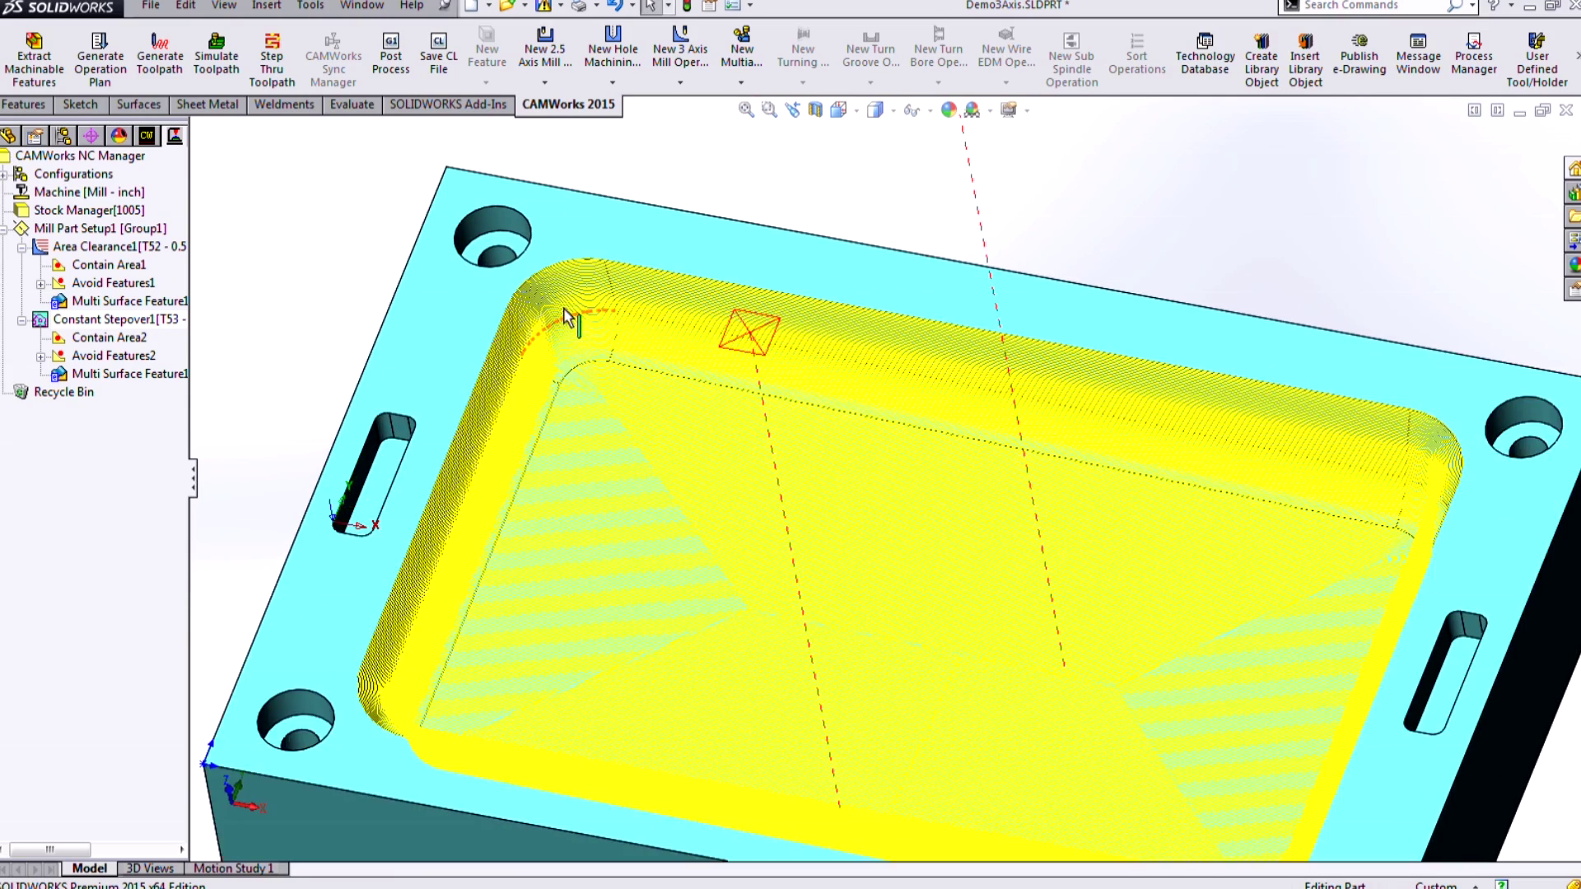
{"action": "scroll", "coordinate": [566, 307], "scroll_direction": "down", "scroll_amount": 3}
{"action": "scroll", "coordinate": [556, 320], "scroll_direction": "down", "scroll_amount": 1}
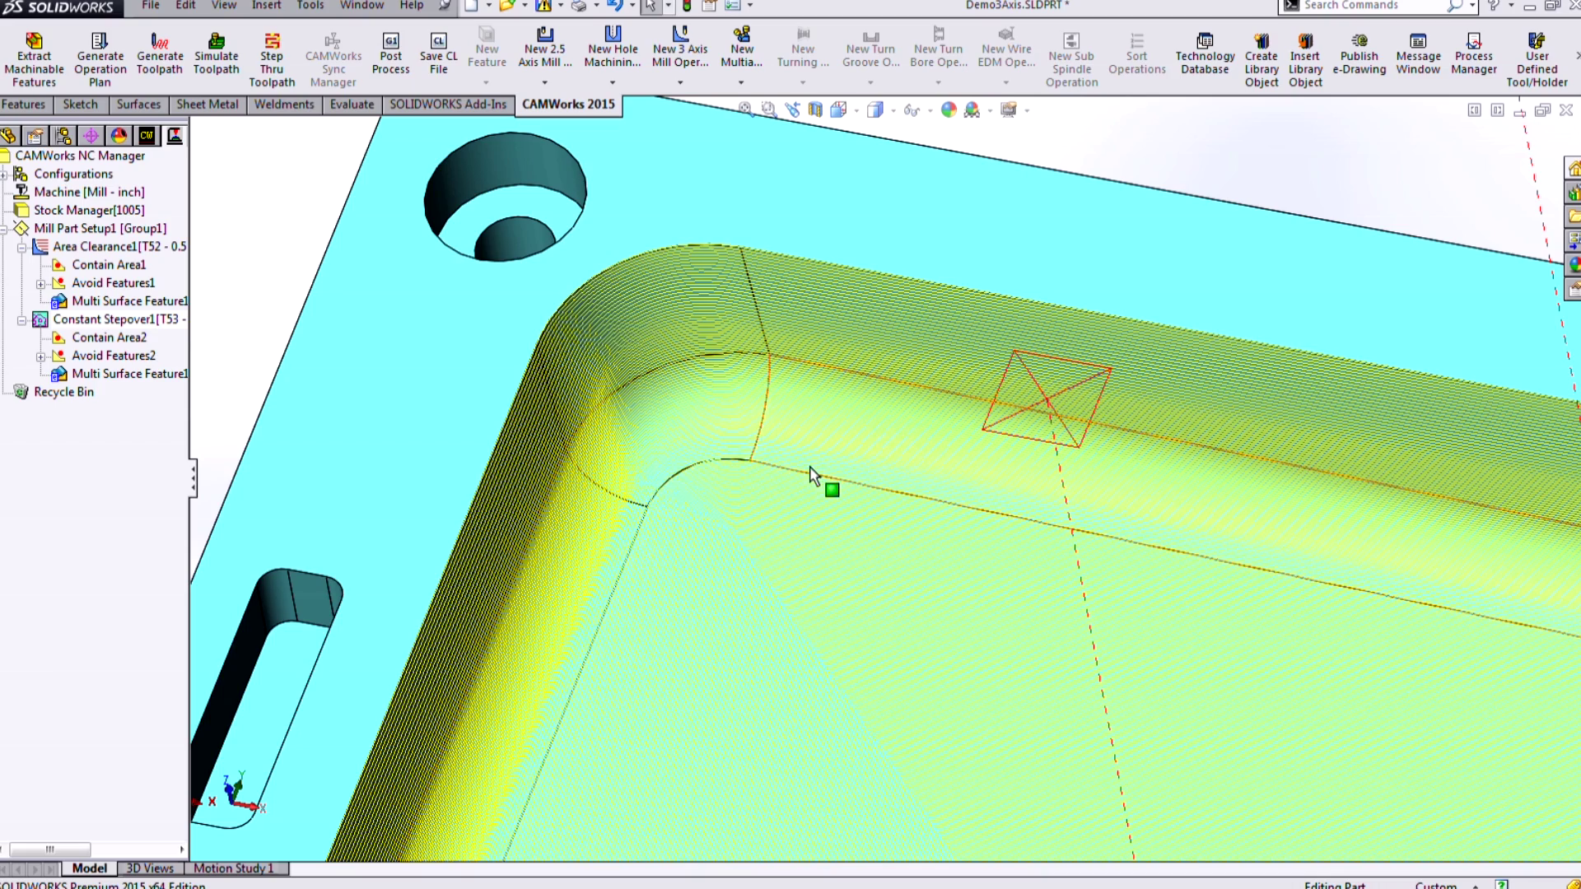
{"action": "scroll", "coordinate": [922, 607], "scroll_direction": "up", "scroll_amount": 5}
{"action": "scroll", "coordinate": [1112, 686], "scroll_direction": "up", "scroll_amount": 3}
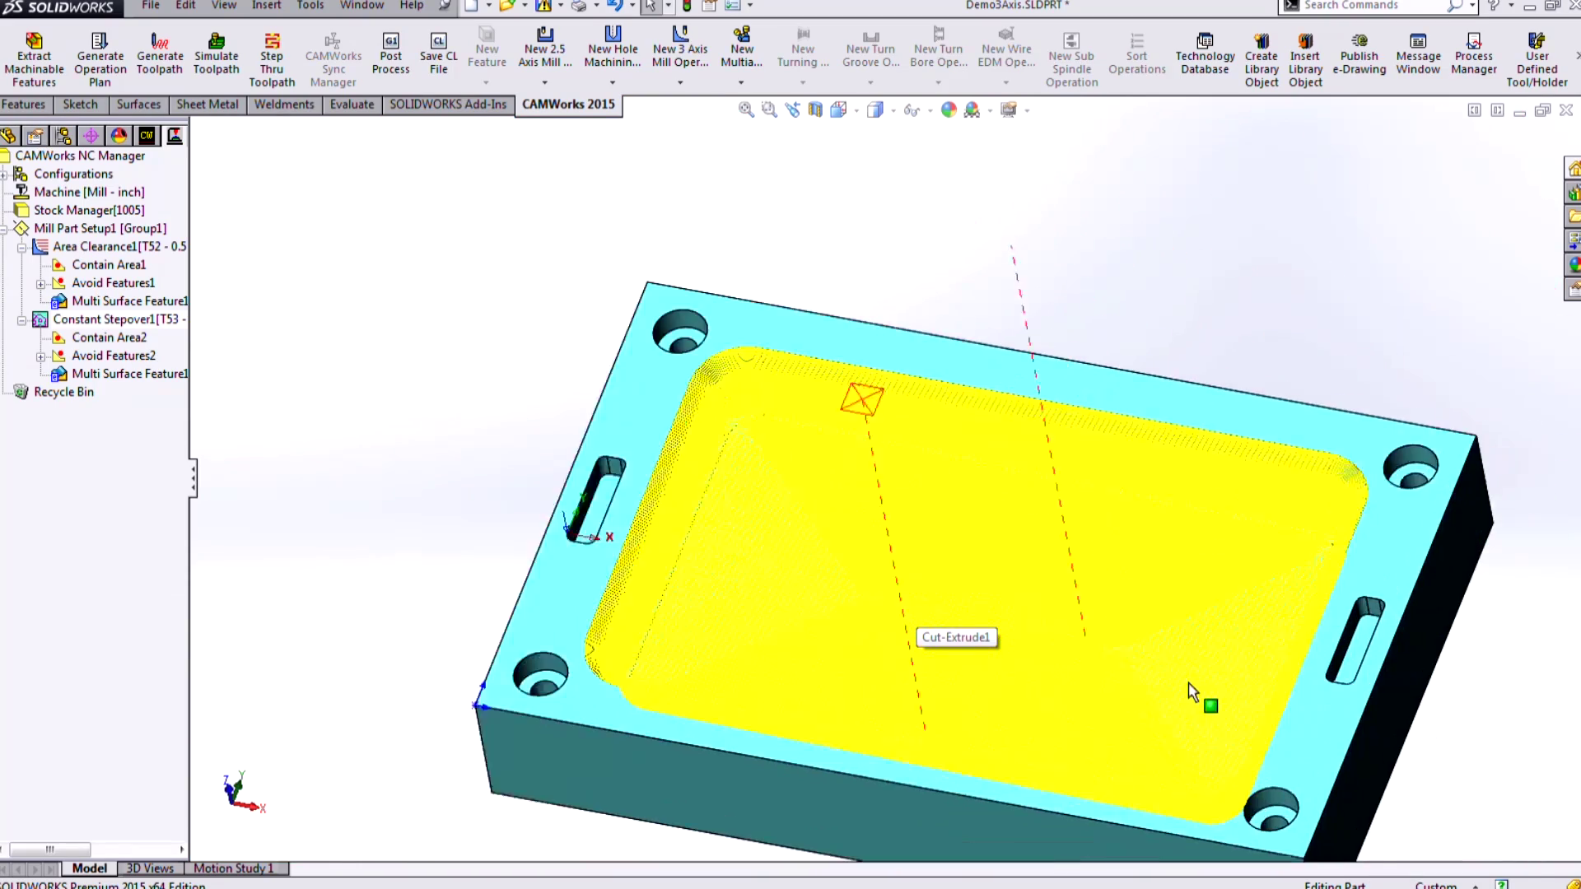
{"action": "middle_click_drag", "start_coordinate": [1198, 691], "coordinate": [1059, 505]}
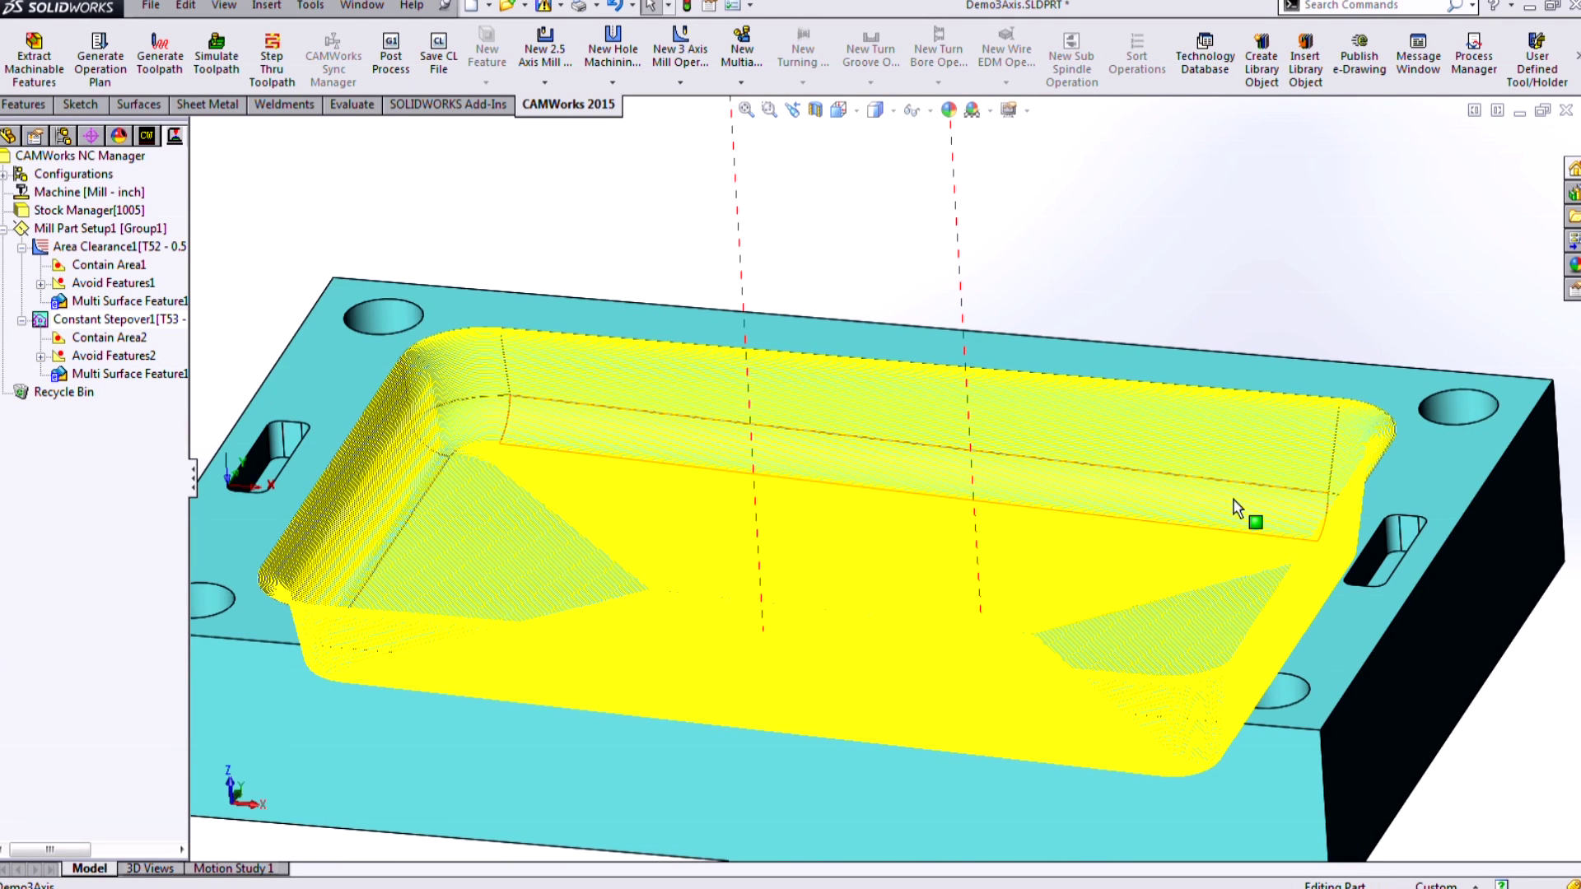
{"action": "key", "text": "f"}
{"action": "left_click", "coordinate": [216, 62]}
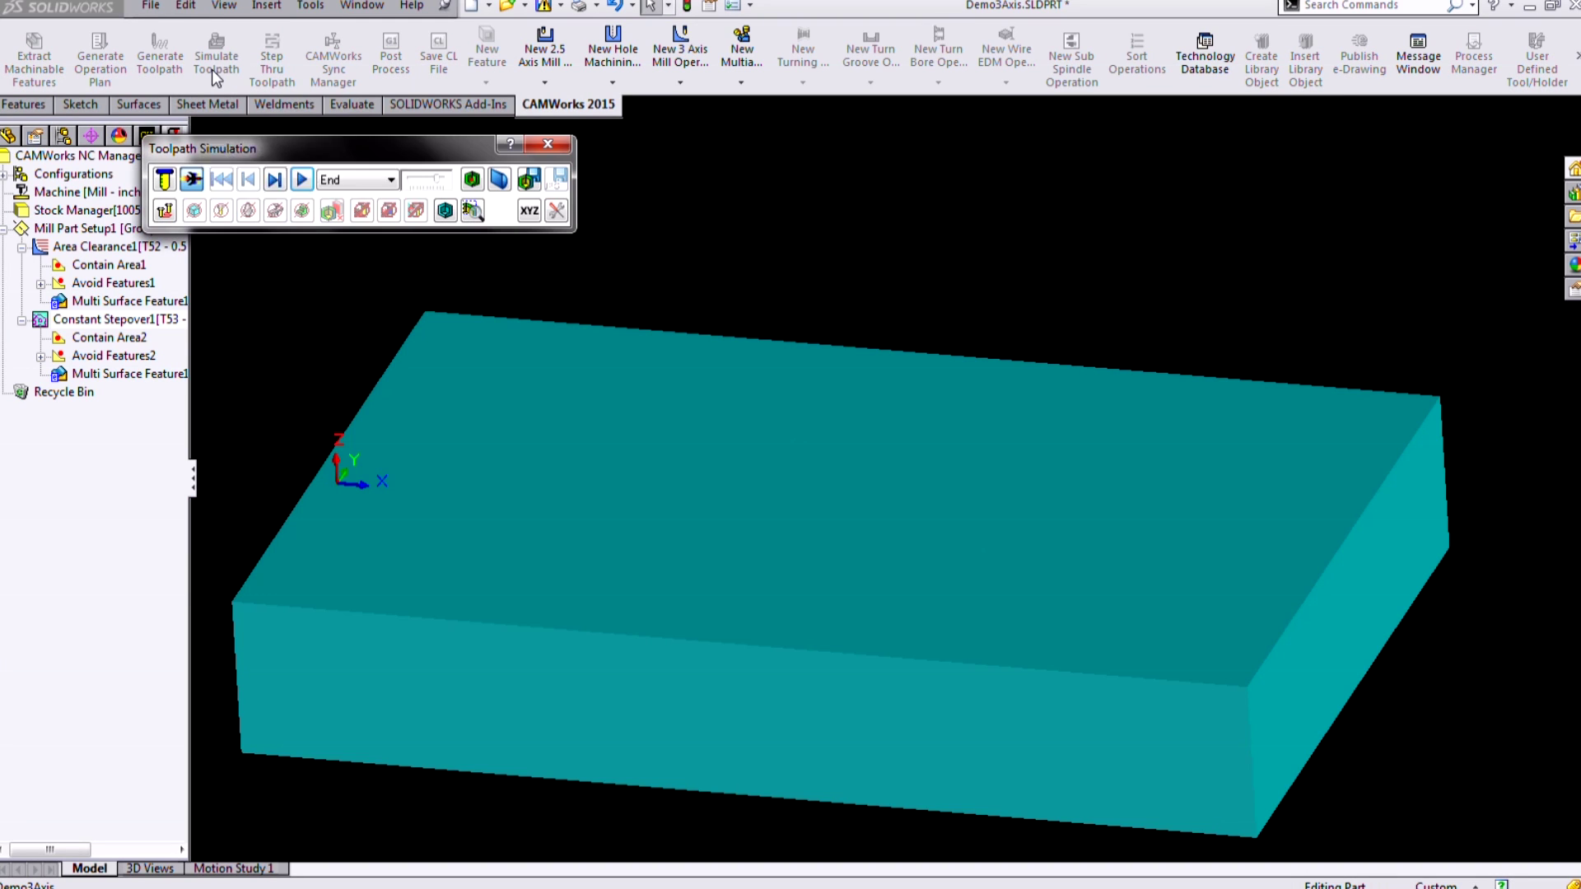
Step: Run the pocket machining simulation in turbo mode
{"action": "left_click", "coordinate": [192, 180]}
{"action": "left_click", "coordinate": [302, 179]}
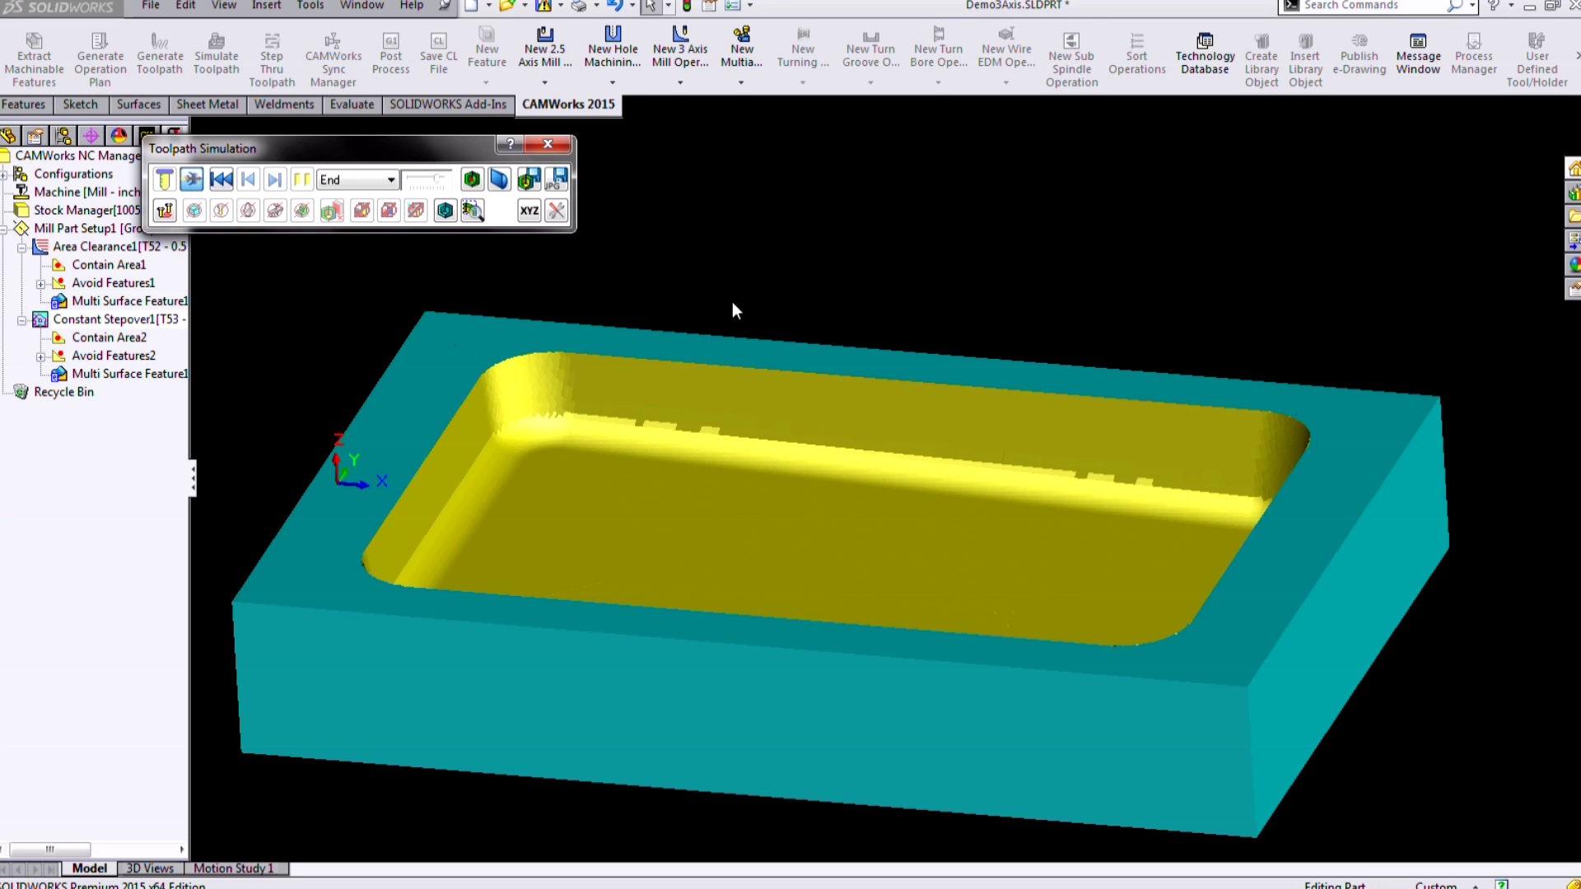
{"action": "scroll", "coordinate": [638, 437], "scroll_direction": "down", "scroll_amount": 10}
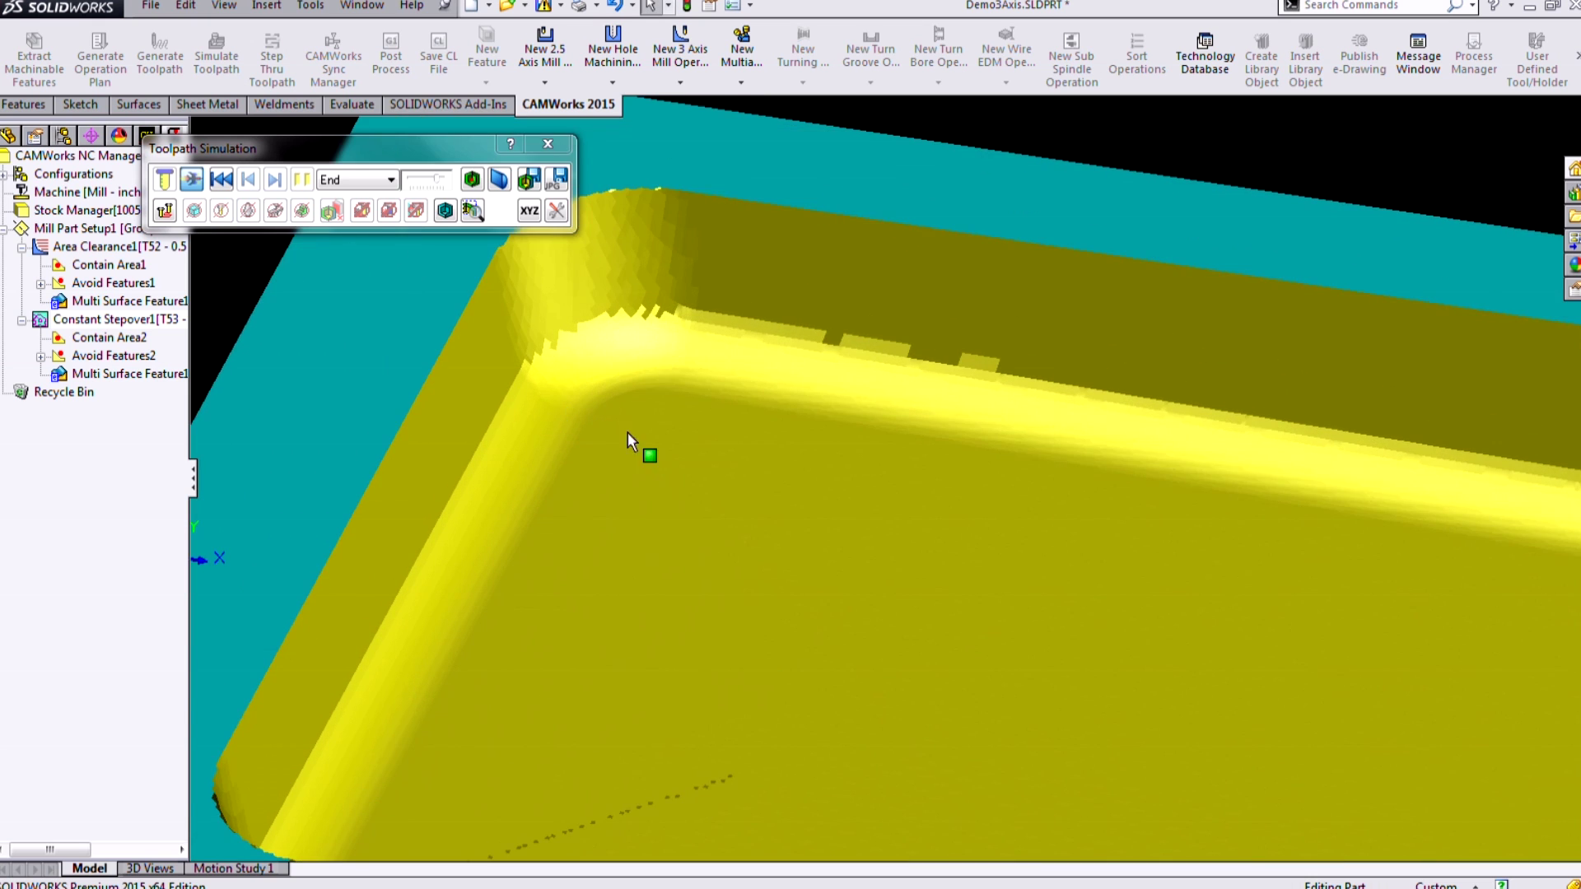
{"action": "scroll", "coordinate": [628, 432], "scroll_direction": "up", "scroll_amount": 5}
{"action": "scroll", "coordinate": [591, 213], "scroll_direction": "down", "scroll_amount": 4}
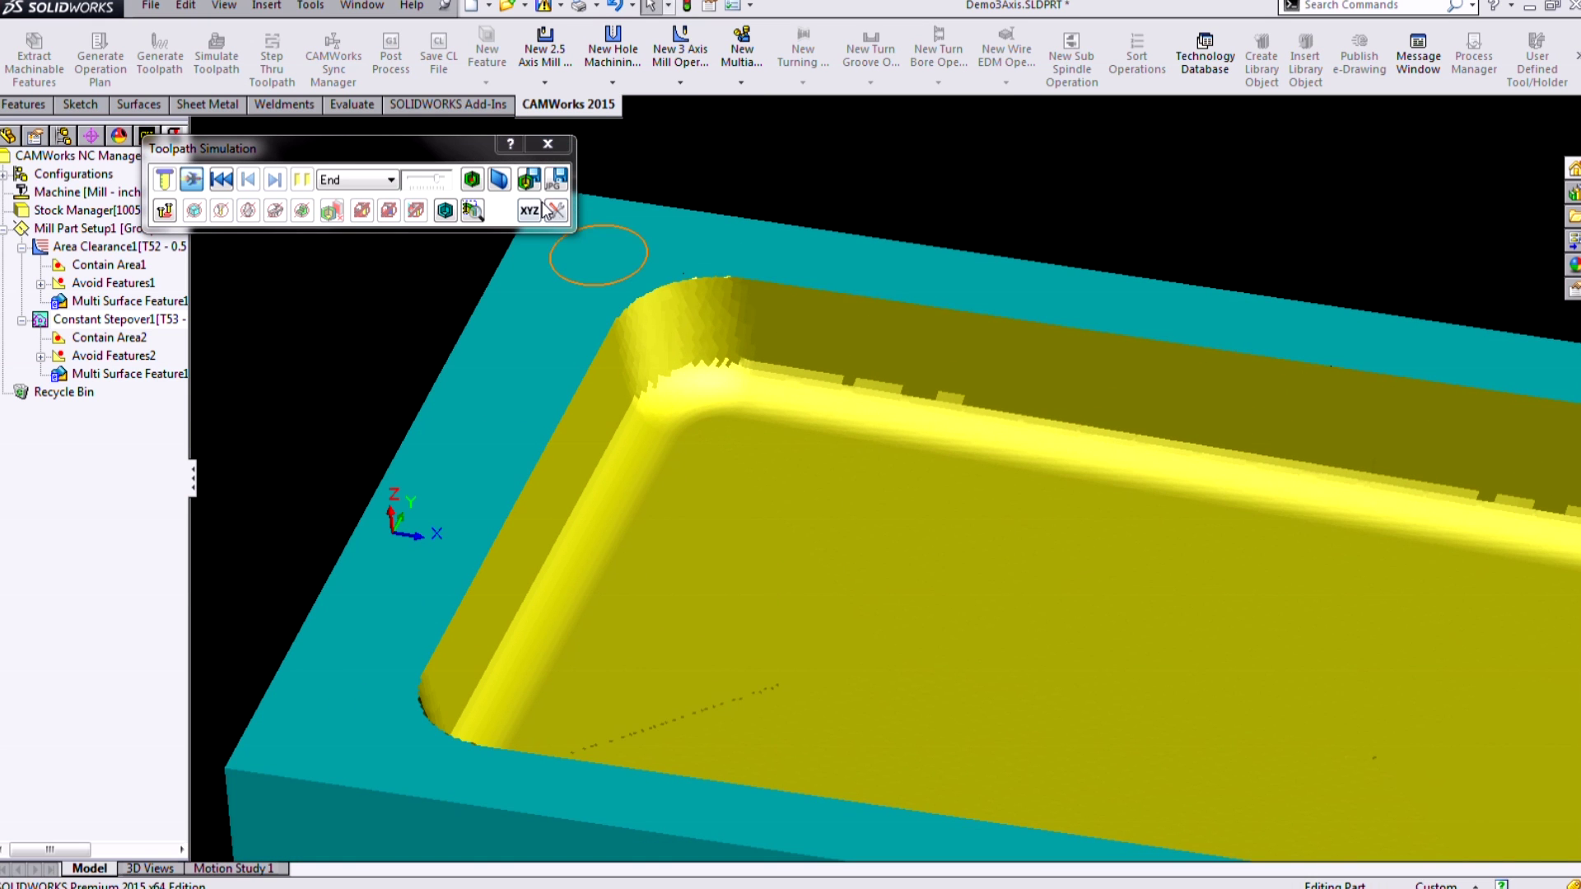
Step: Raise the turbo-mode resolution toward Quality and rerun the simulation
{"action": "left_click", "coordinate": [556, 210]}
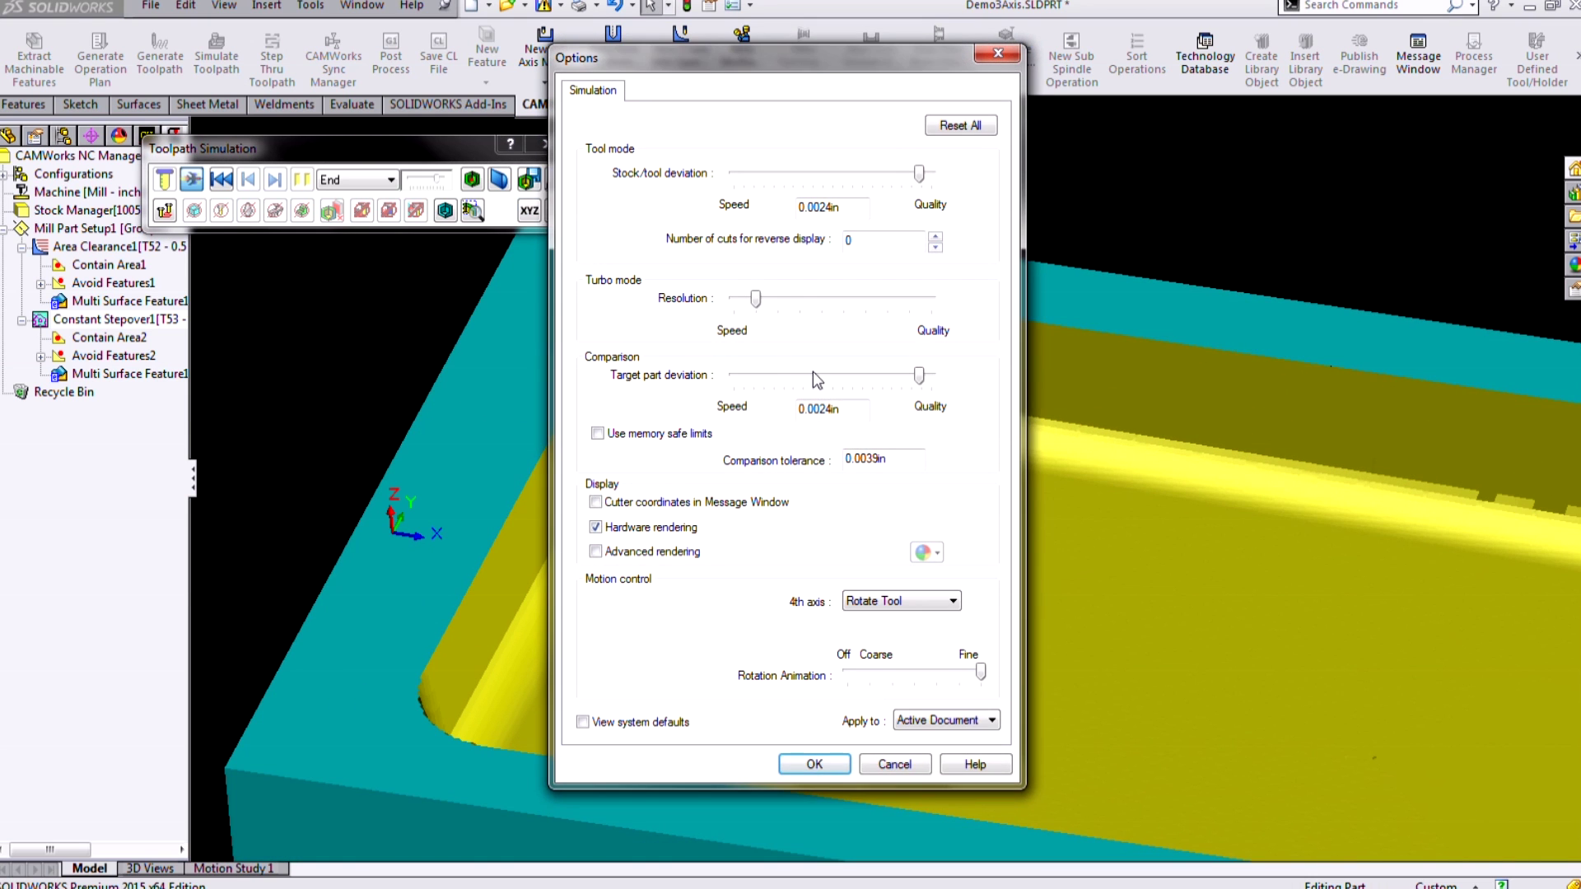
{"action": "left_click_drag", "start_coordinate": [753, 300], "coordinate": [874, 305]}
{"action": "left_click", "coordinate": [813, 764]}
{"action": "left_click", "coordinate": [848, 496]}
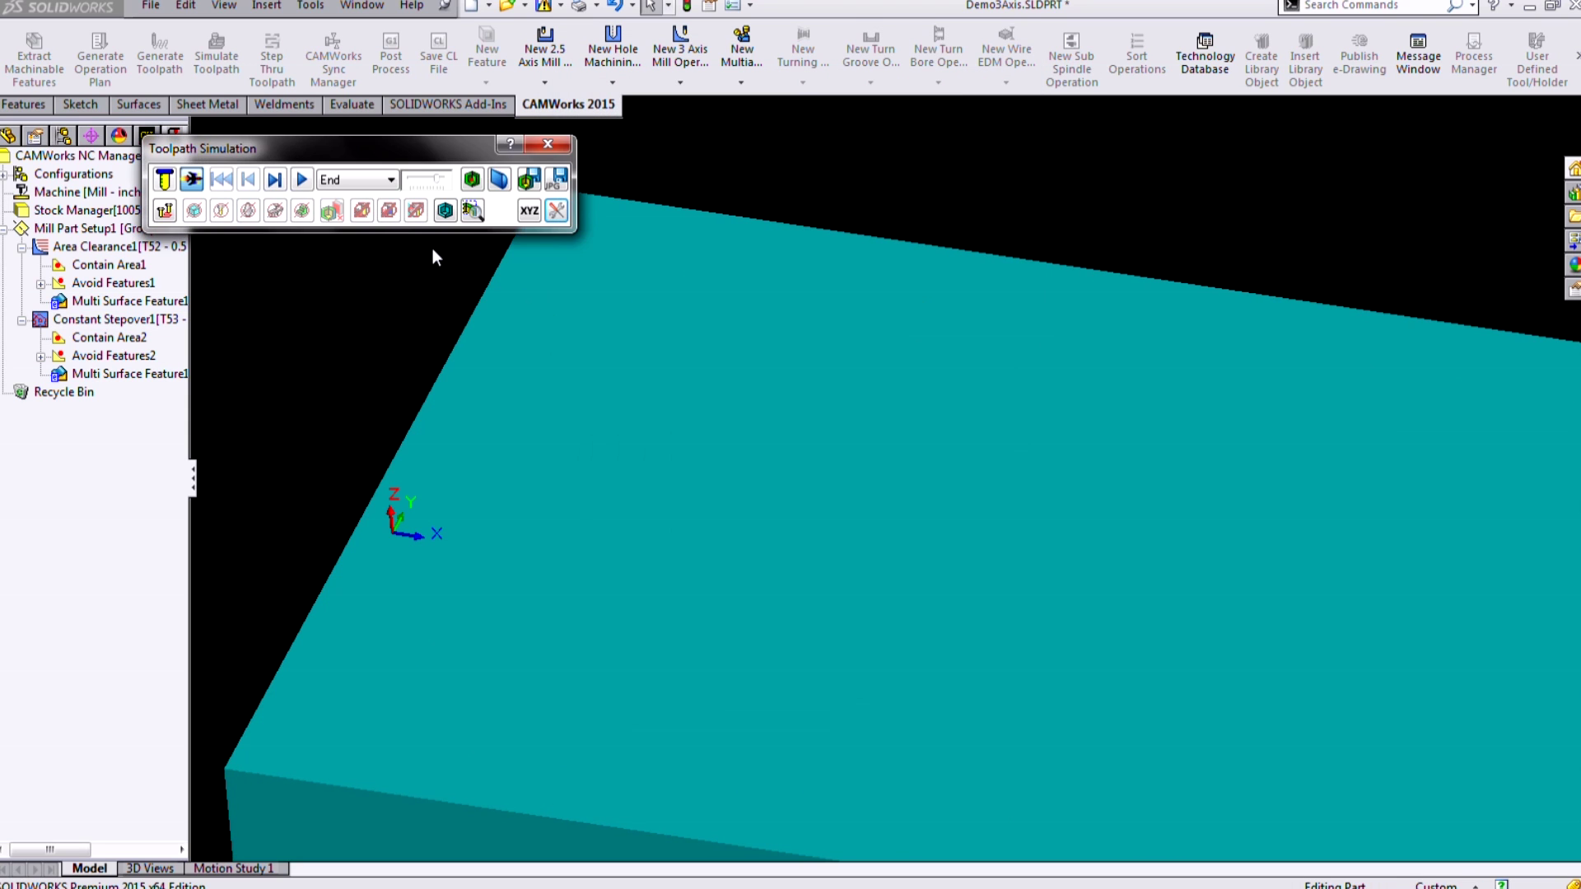
{"action": "left_click", "coordinate": [305, 182]}
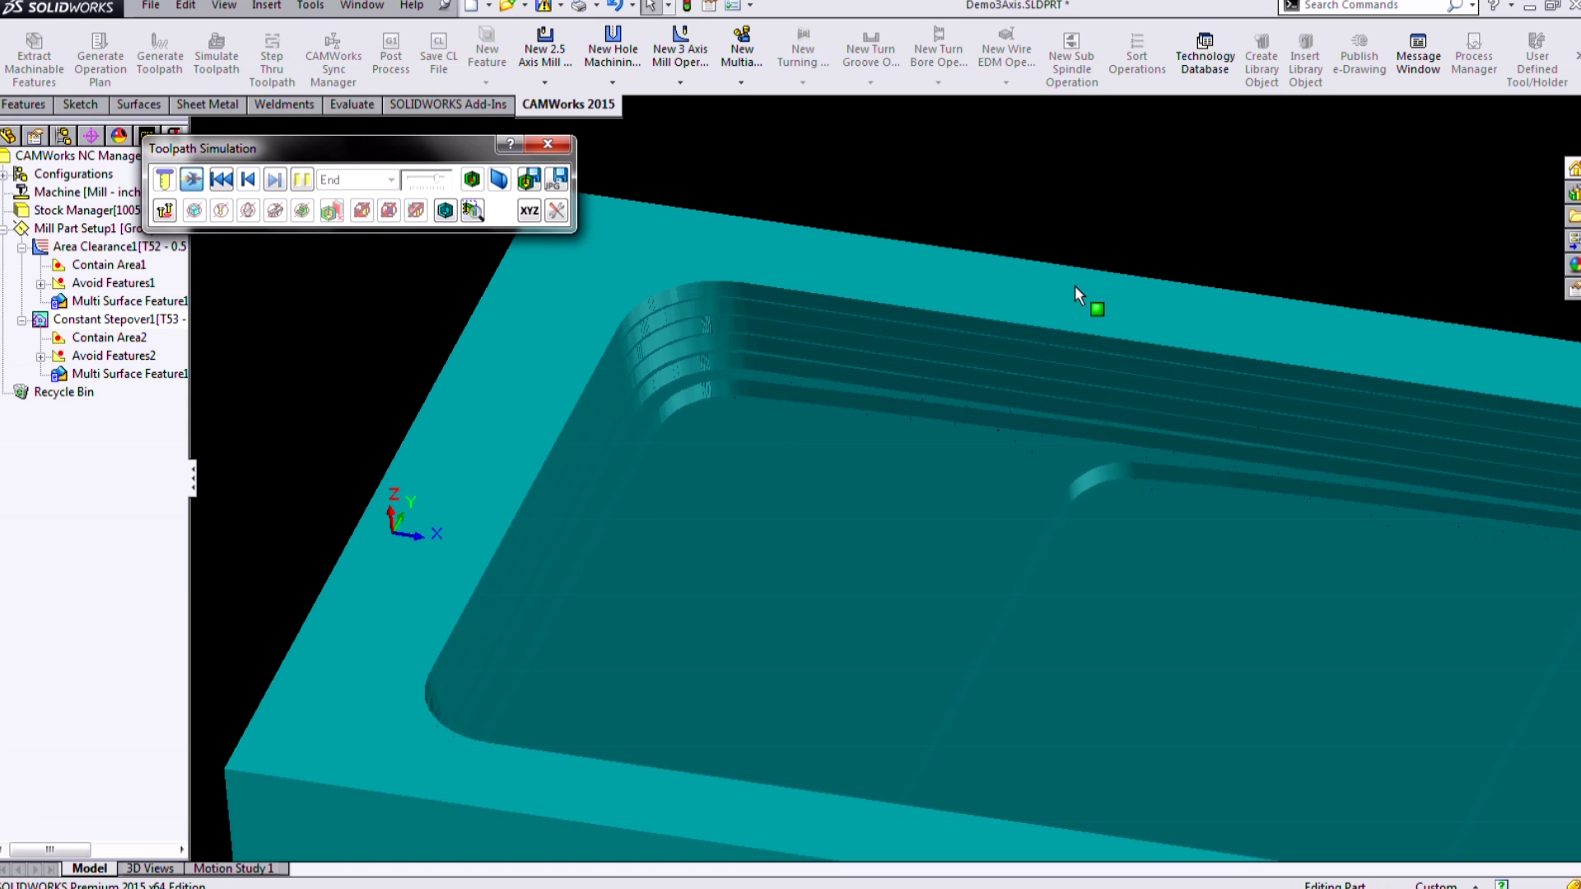
{"action": "scroll", "coordinate": [1346, 568], "scroll_direction": "up", "scroll_amount": 3}
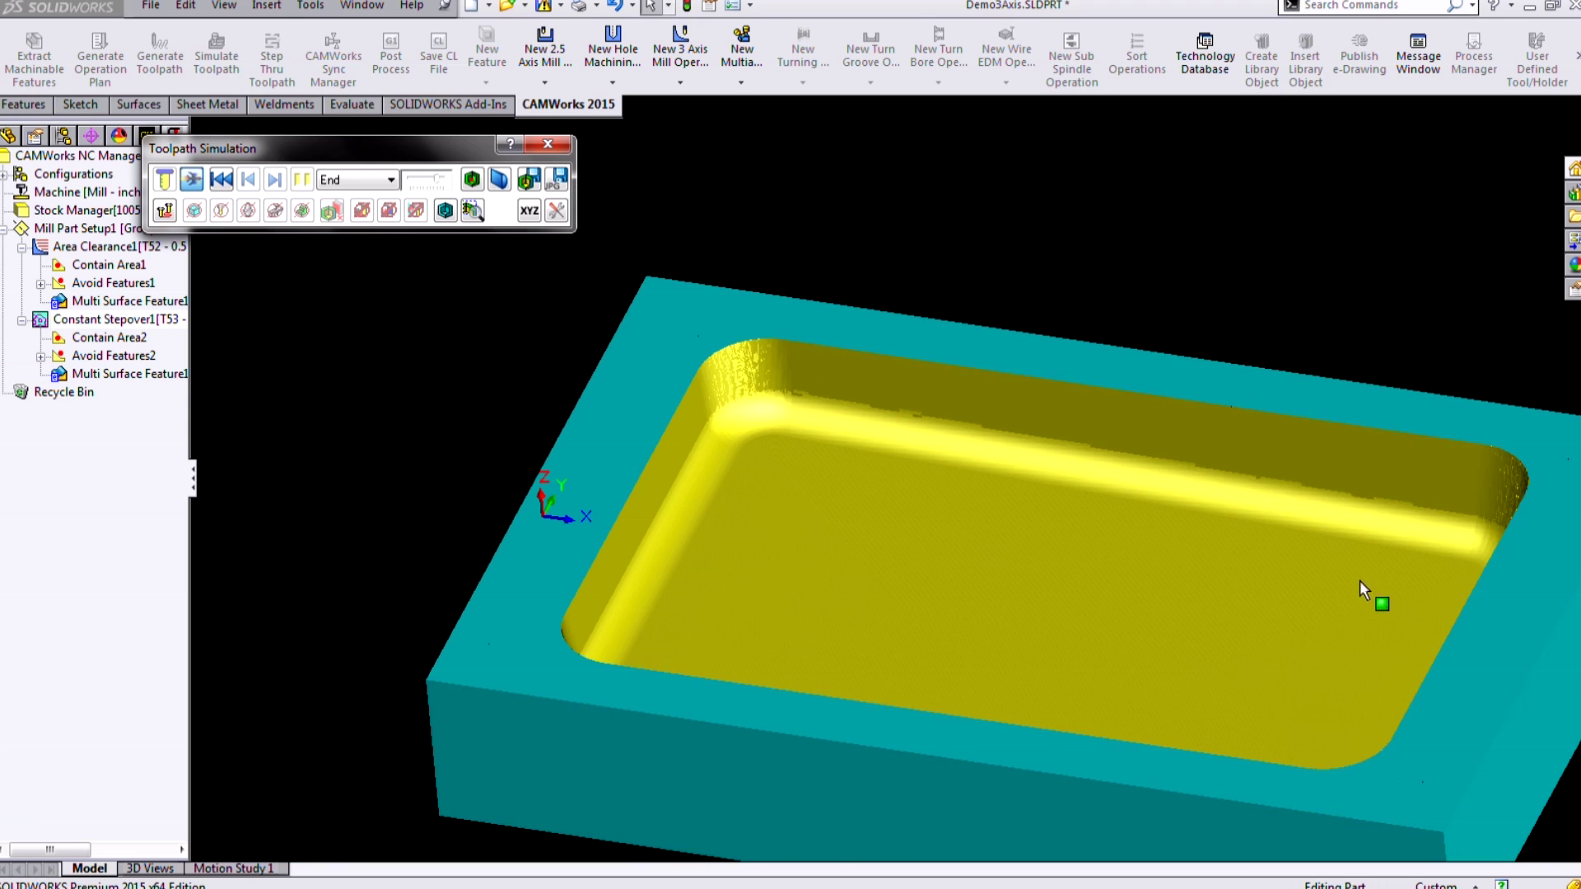
{"action": "scroll", "coordinate": [1351, 568], "scroll_direction": "up", "scroll_amount": 3}
{"action": "scroll", "coordinate": [1235, 510], "scroll_direction": "down", "scroll_amount": 3}
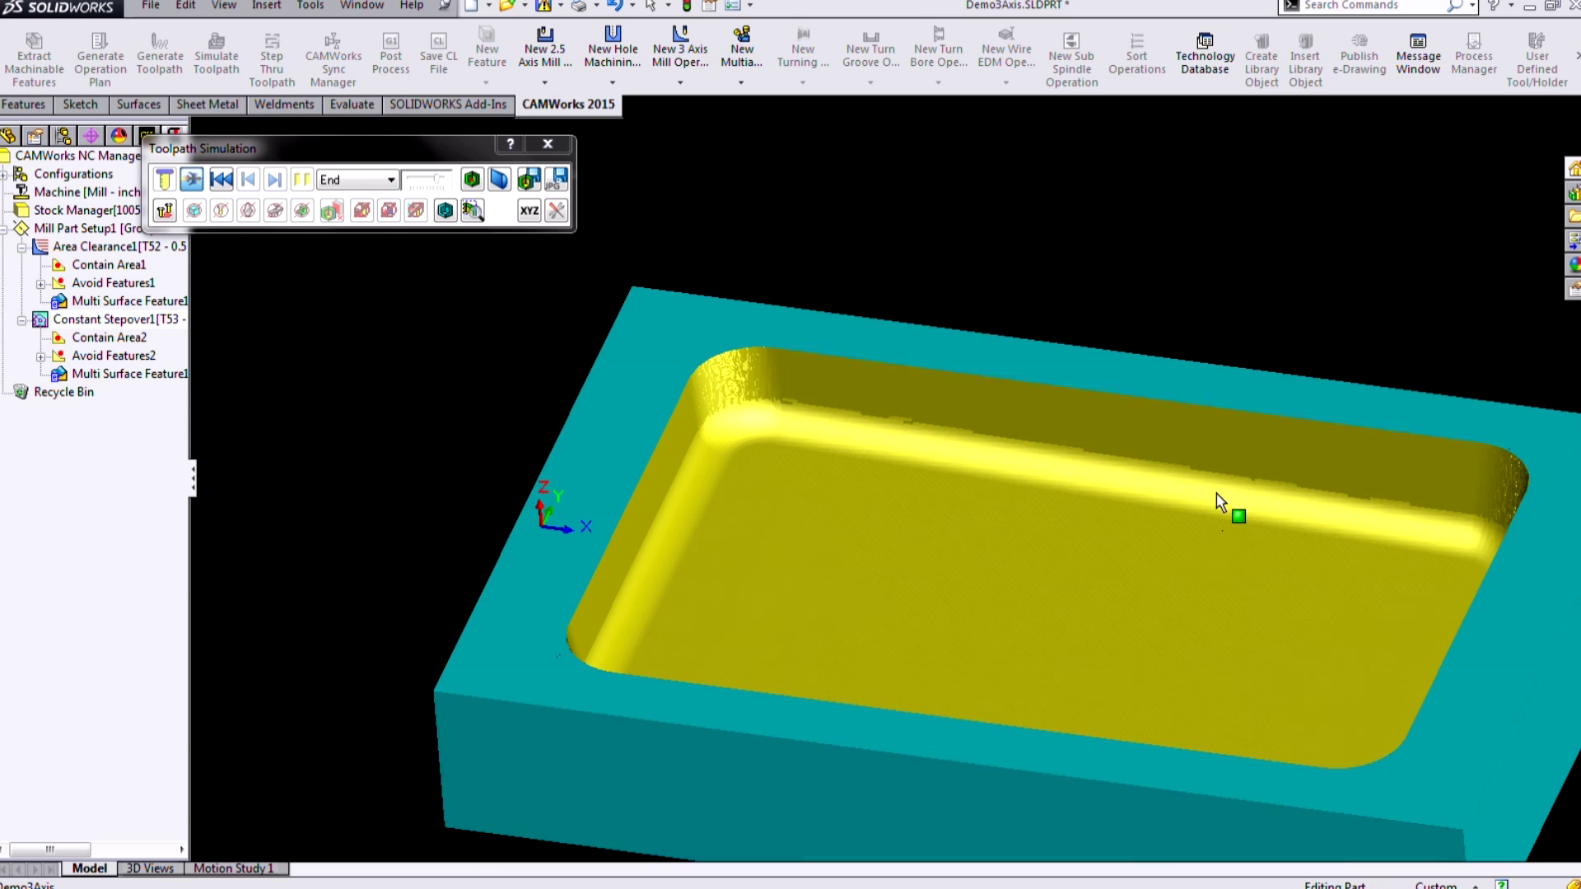
Step: Close the toolpath simulation
{"action": "left_click", "coordinate": [558, 142]}
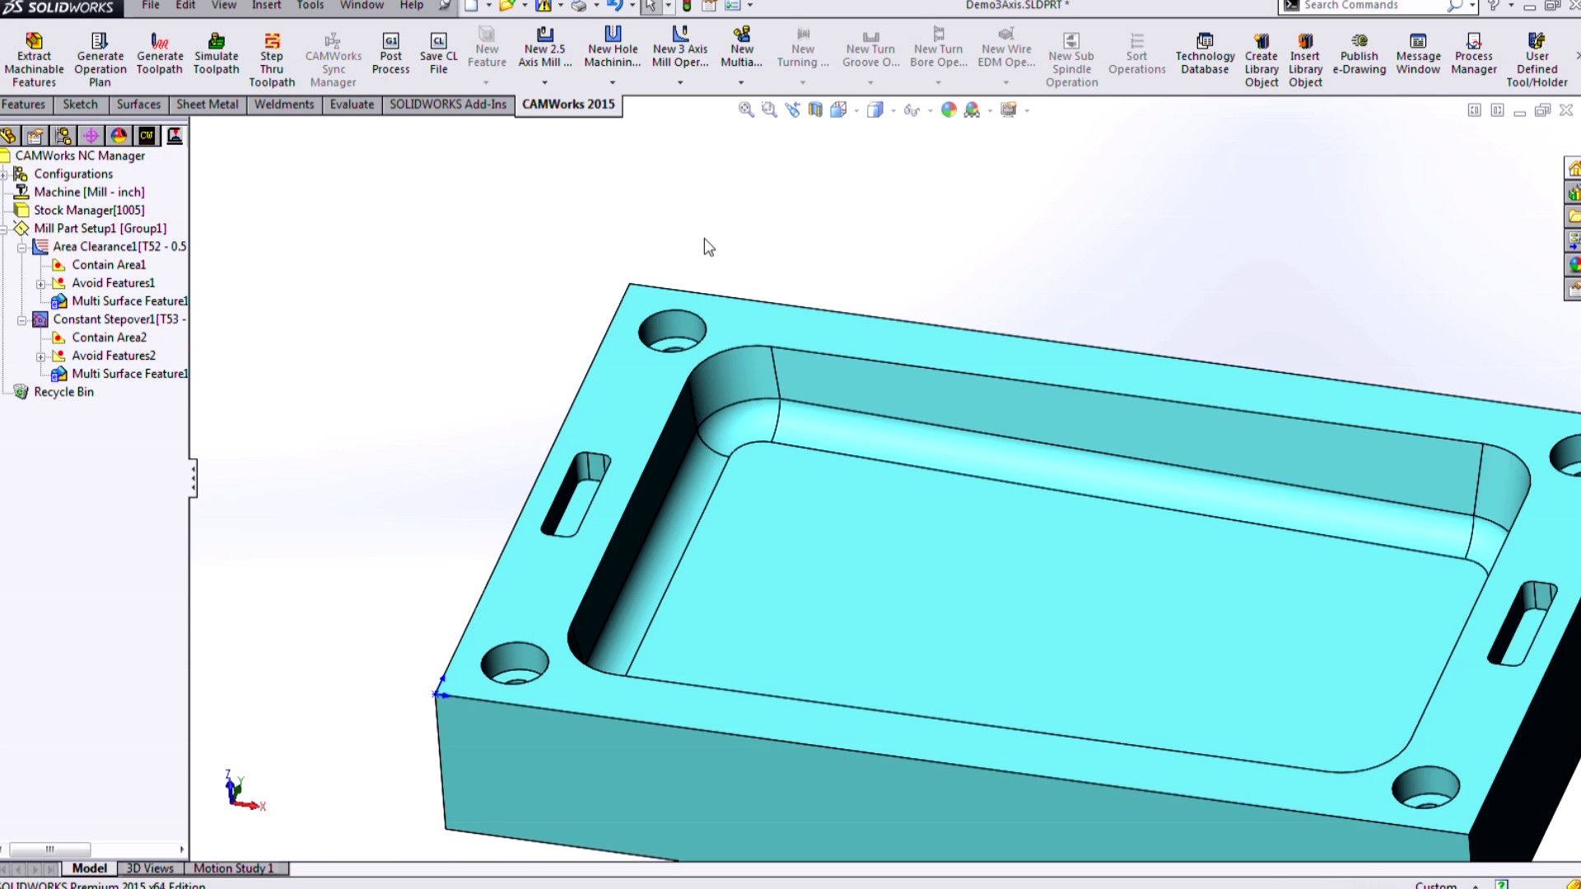
{"action": "scroll", "coordinate": [1390, 568], "scroll_direction": "up", "scroll_amount": 2}
{"action": "scroll", "coordinate": [1408, 548], "scroll_direction": "down", "scroll_amount": 2}
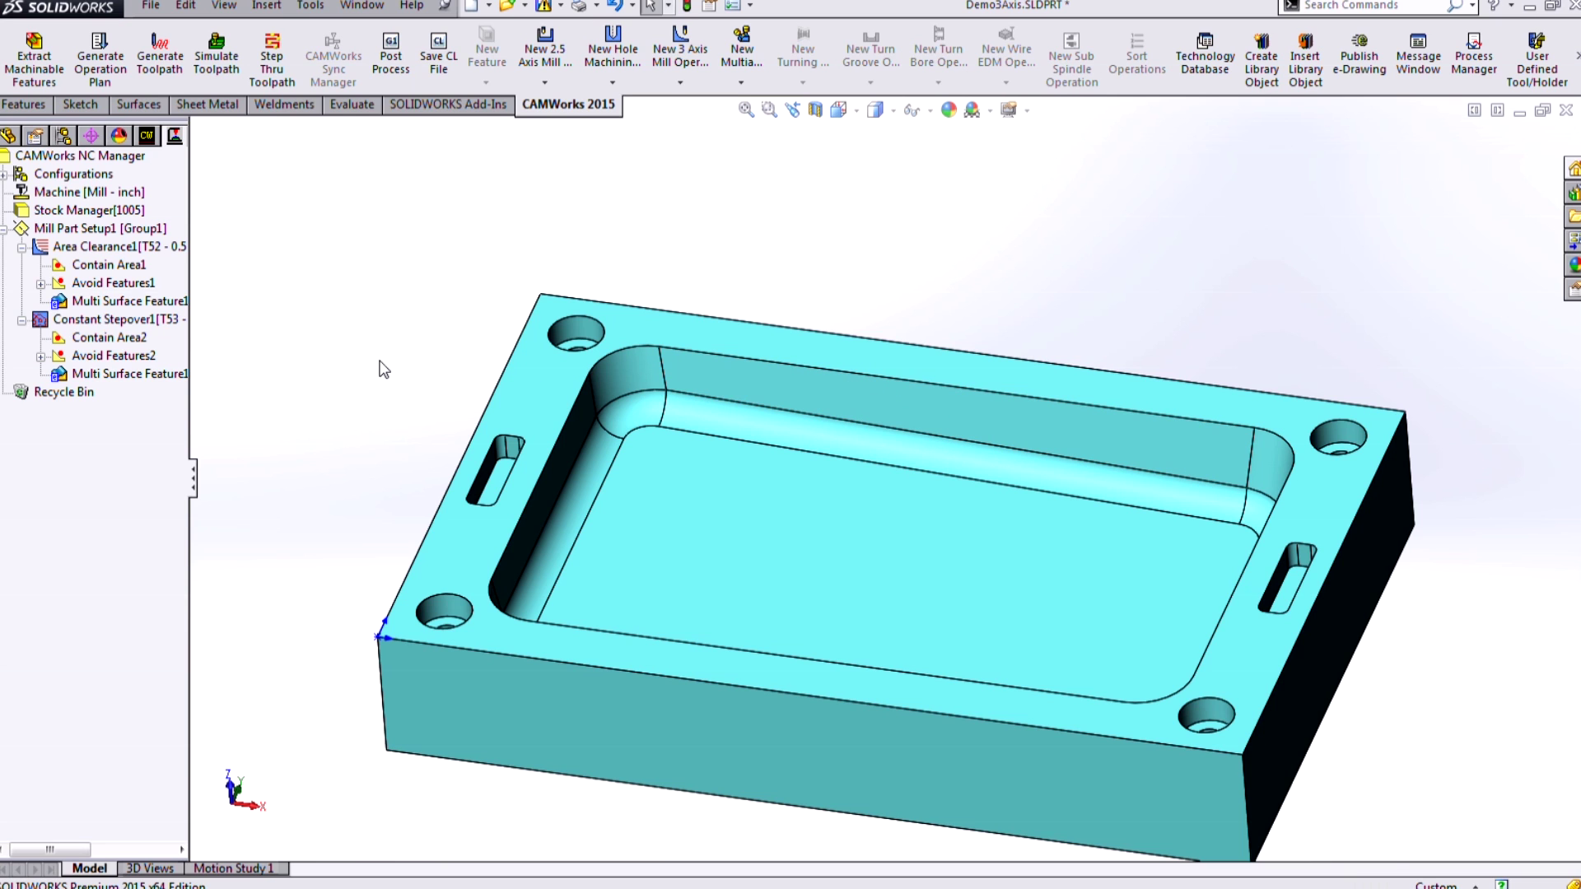
Step: Add a new Pattern Project operation from Constant Stepover1's New 3 Axis Mill Operations menu
{"action": "mouse_move", "coordinate": [185, 324]}
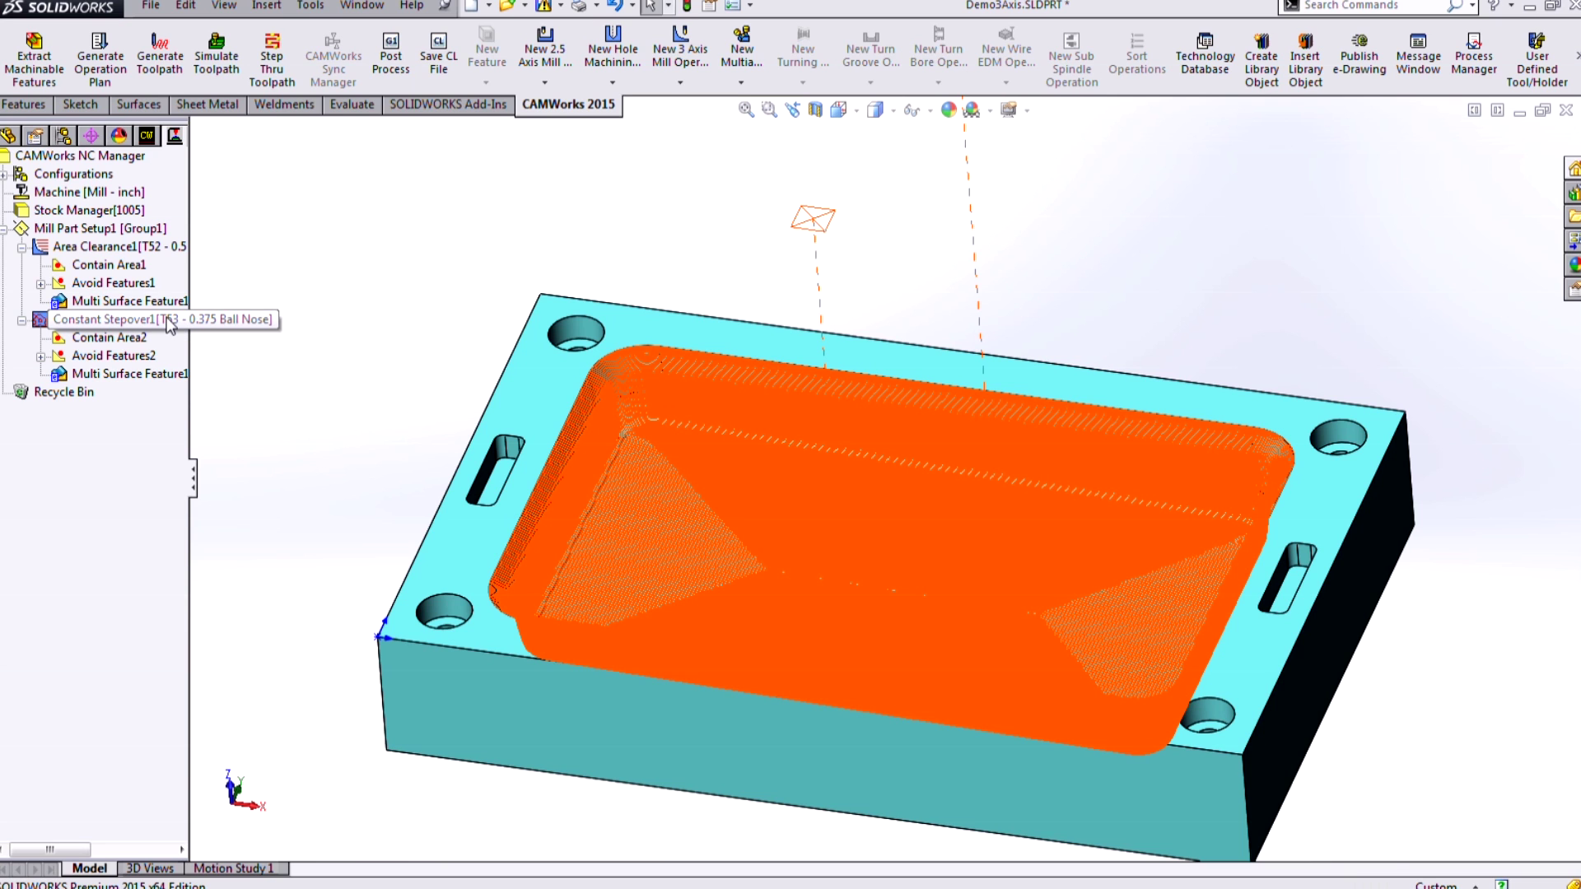
{"action": "right_click", "coordinate": [171, 324]}
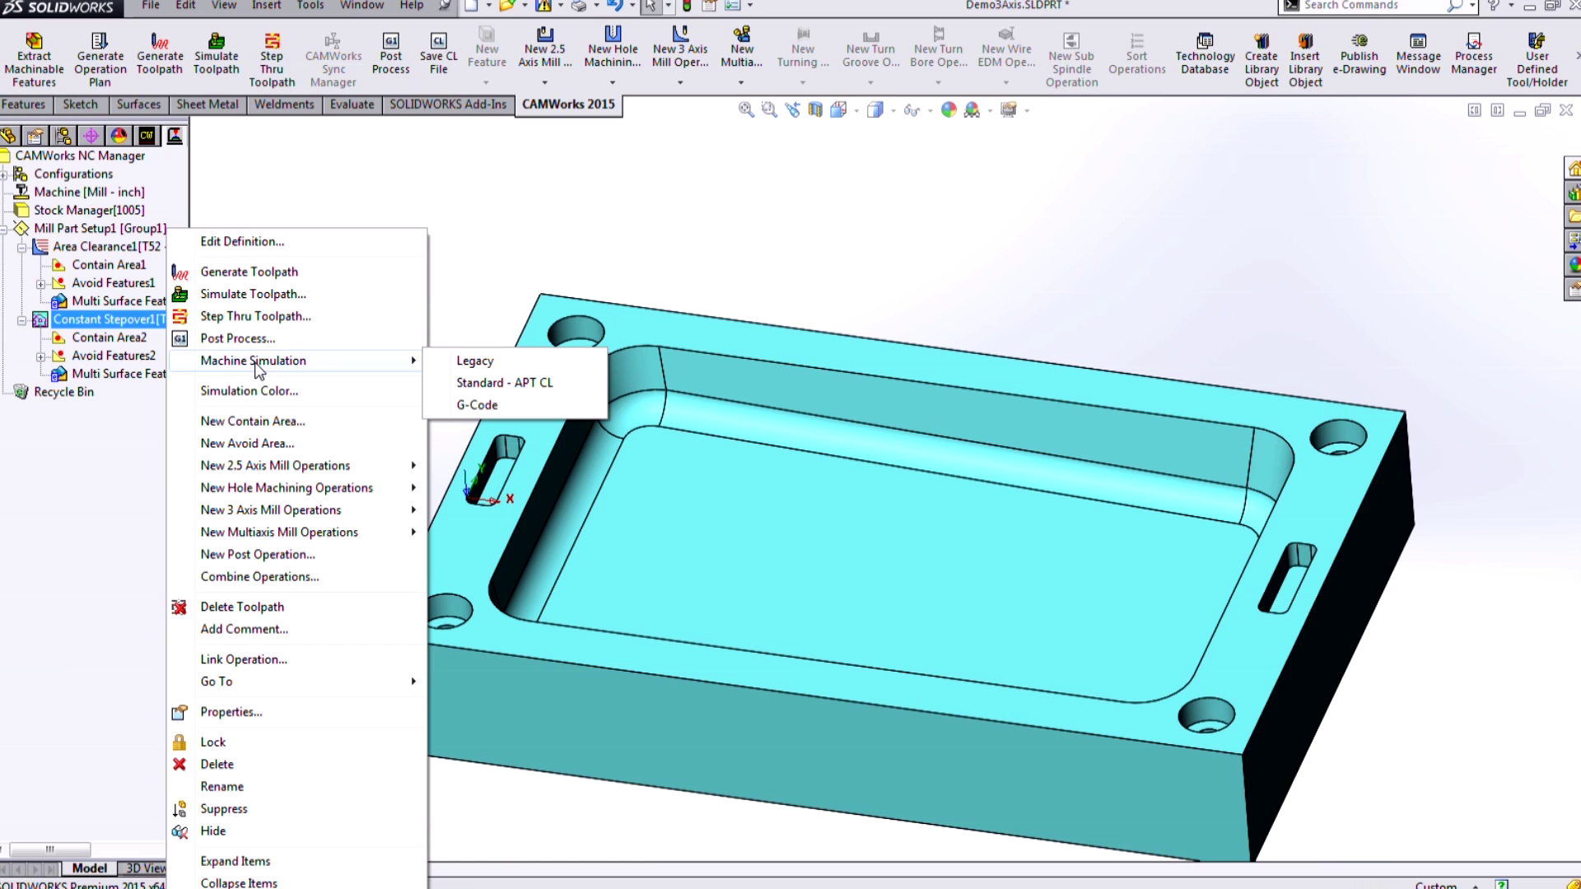
{"action": "mouse_move", "coordinate": [337, 512]}
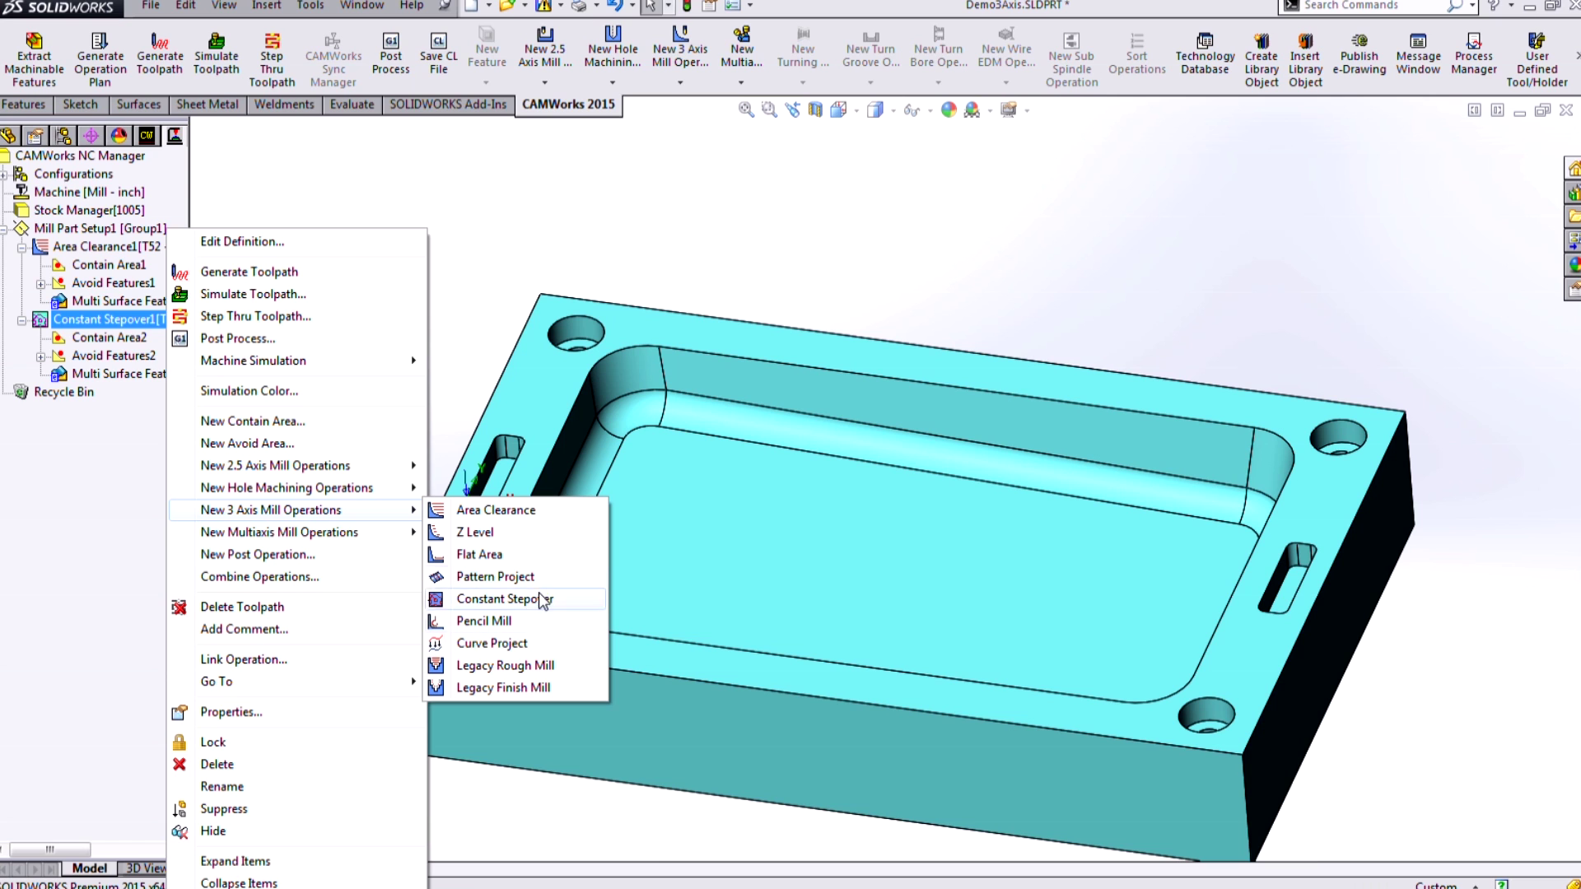
{"action": "left_click", "coordinate": [495, 576]}
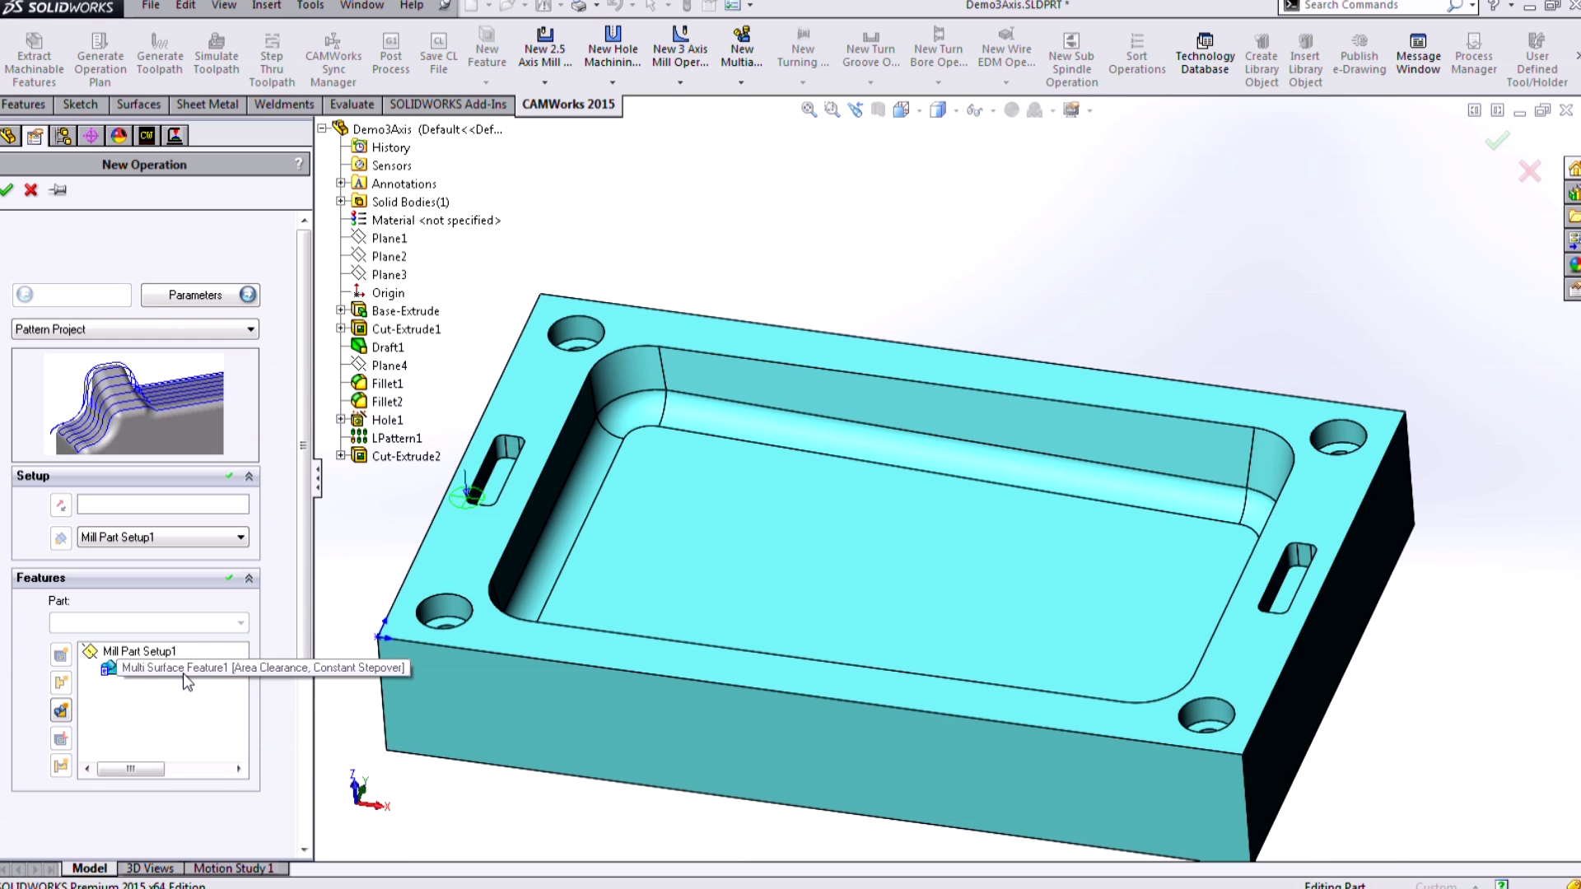
Step: Create the Pattern Project on Multi Surface Feature1 and review its Slice pattern (0.05in, 0deg) from Front
{"action": "left_click", "coordinate": [183, 673]}
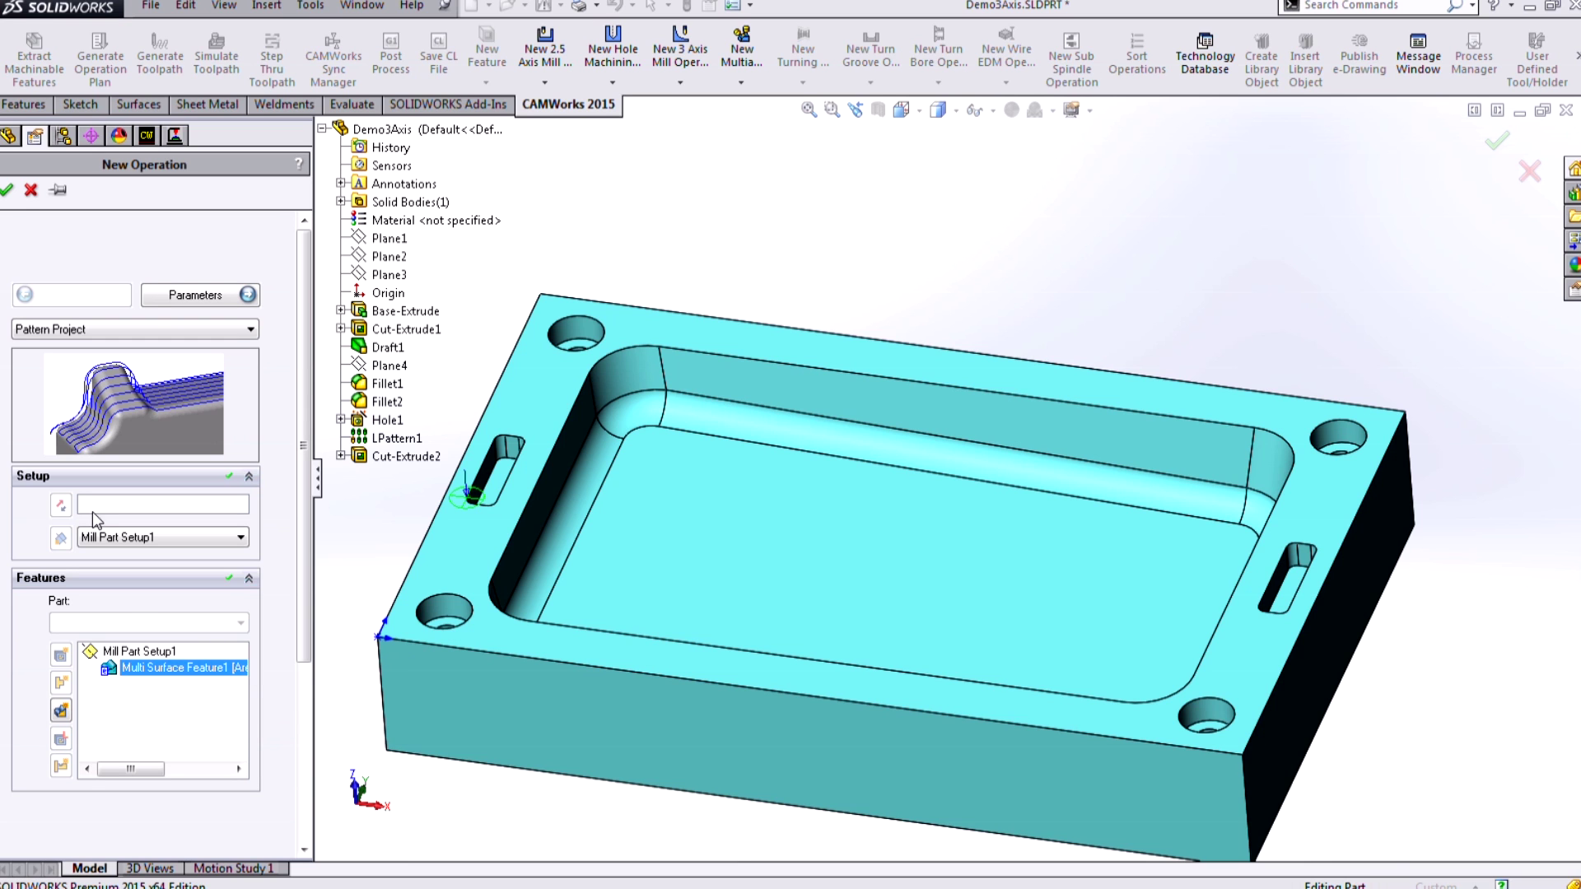
{"action": "left_click", "coordinate": [6, 191]}
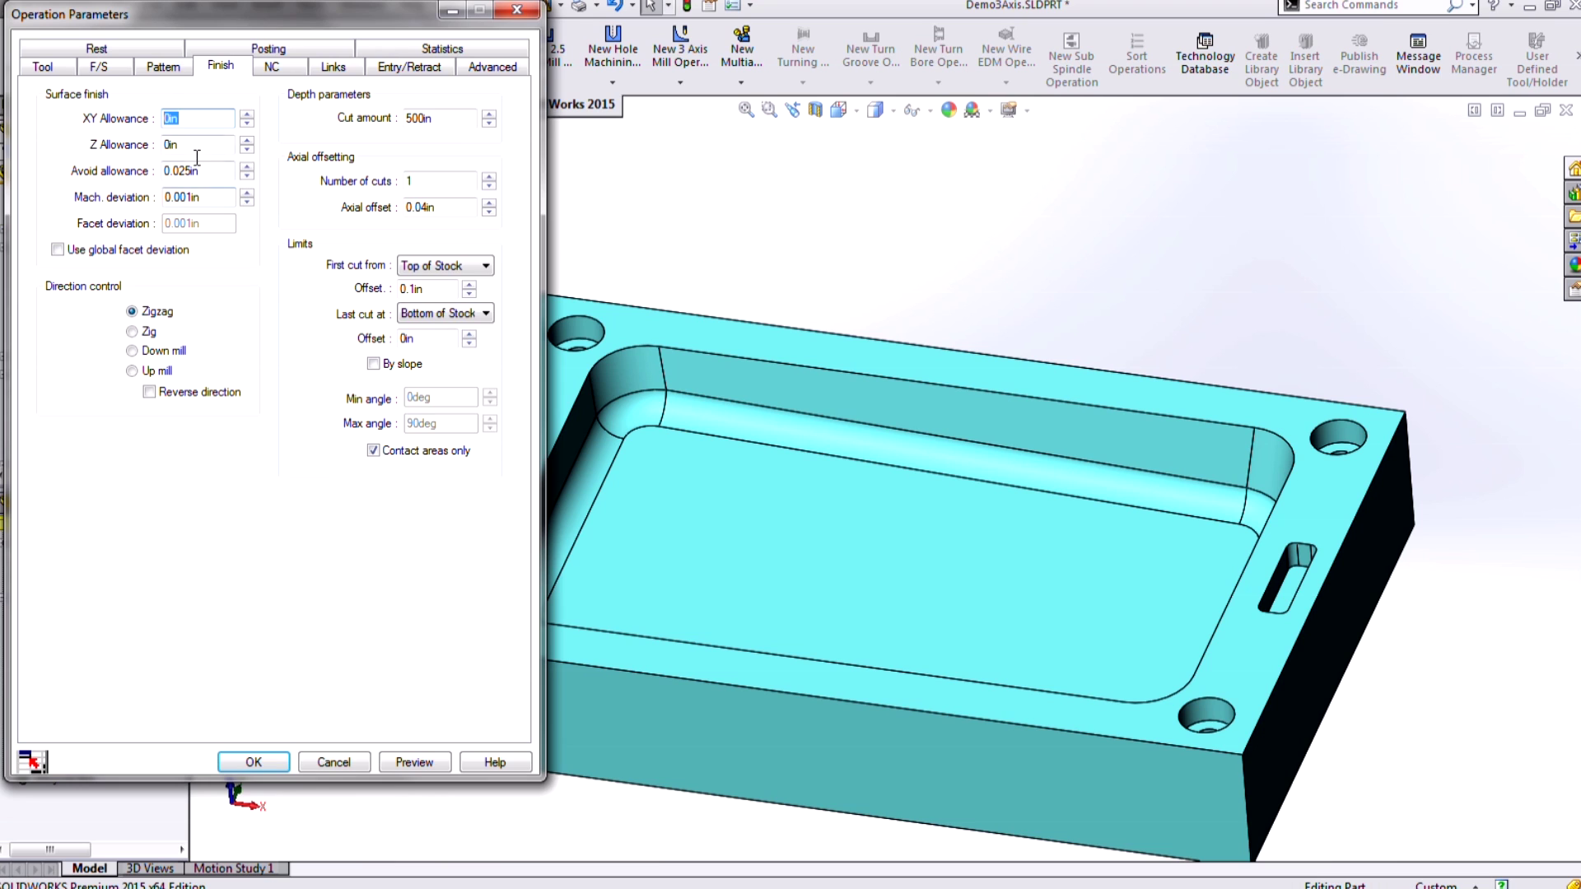
{"action": "left_click", "coordinate": [161, 67]}
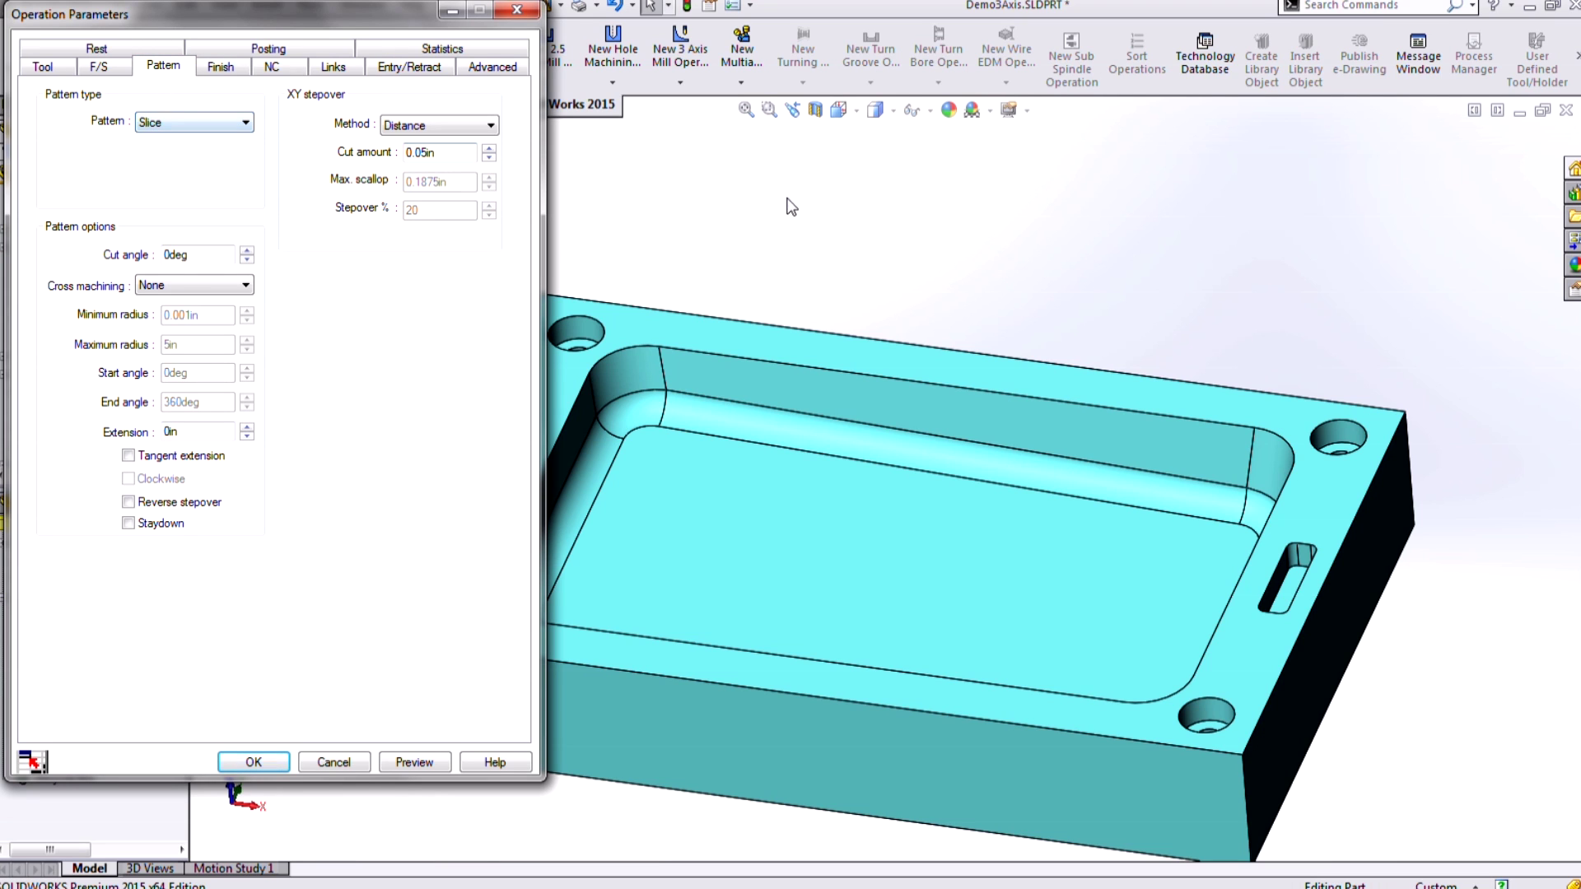
{"action": "left_click", "coordinate": [857, 109]}
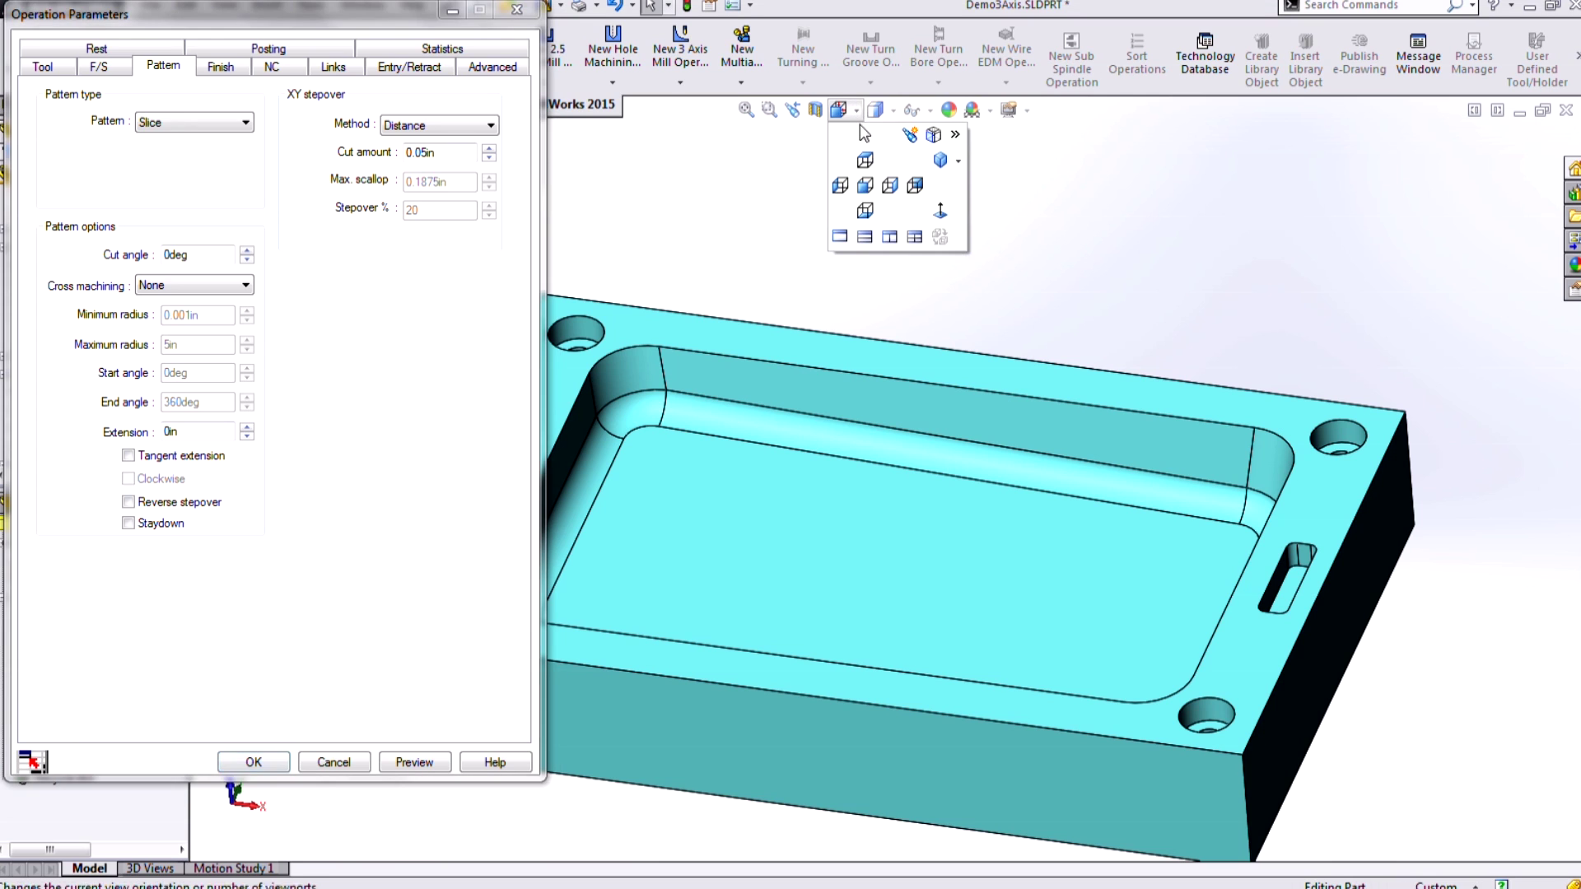
{"action": "left_click", "coordinate": [866, 187]}
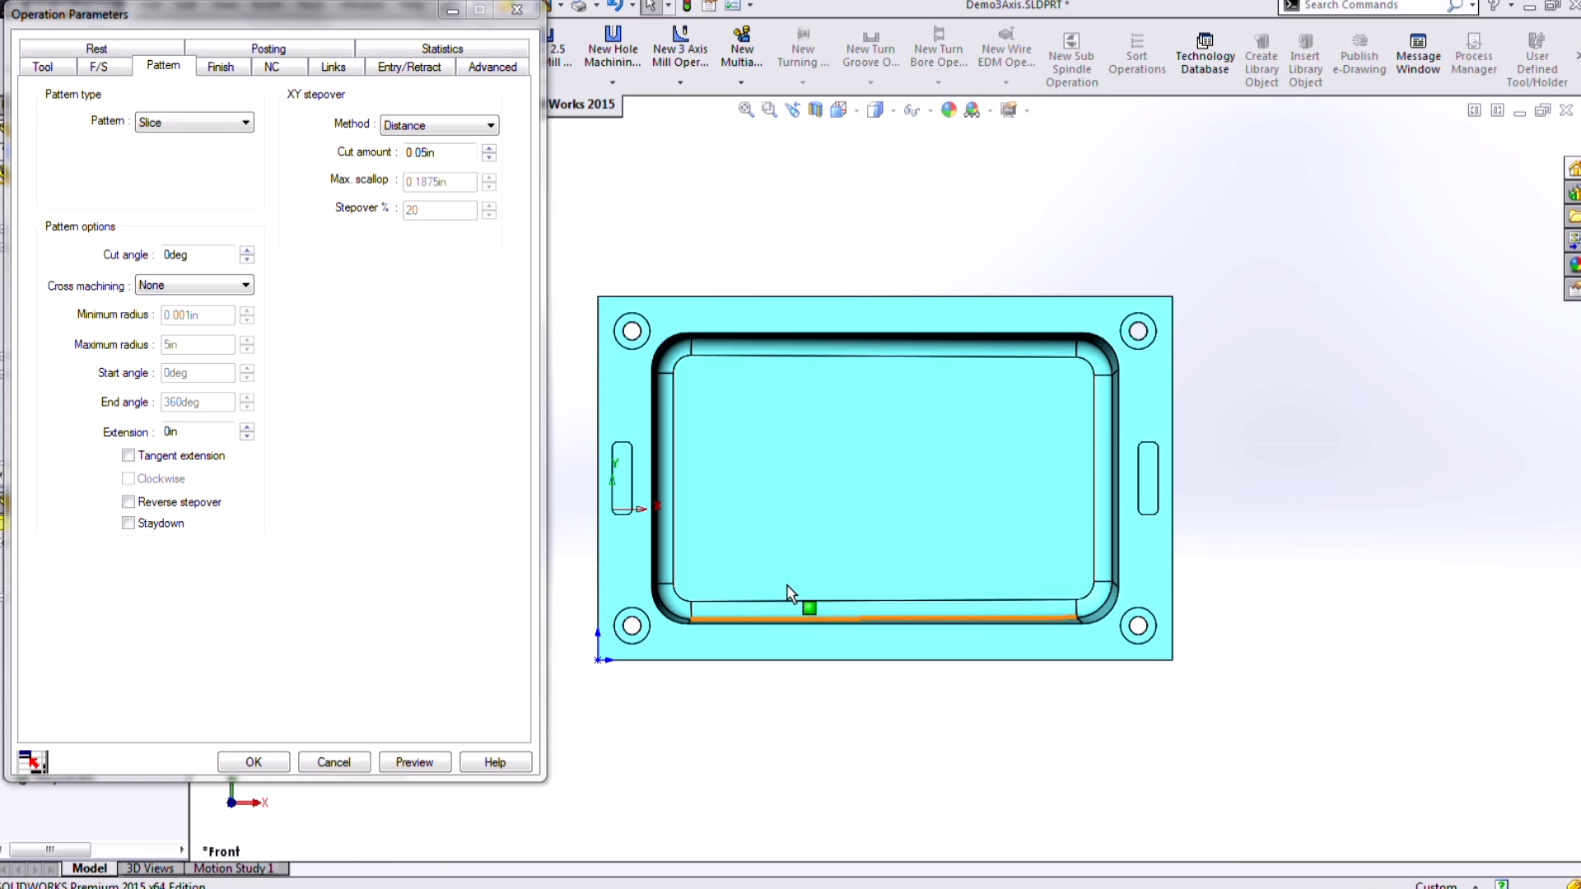
{"action": "middle_click_drag", "start_coordinate": [804, 607], "coordinate": [772, 338]}
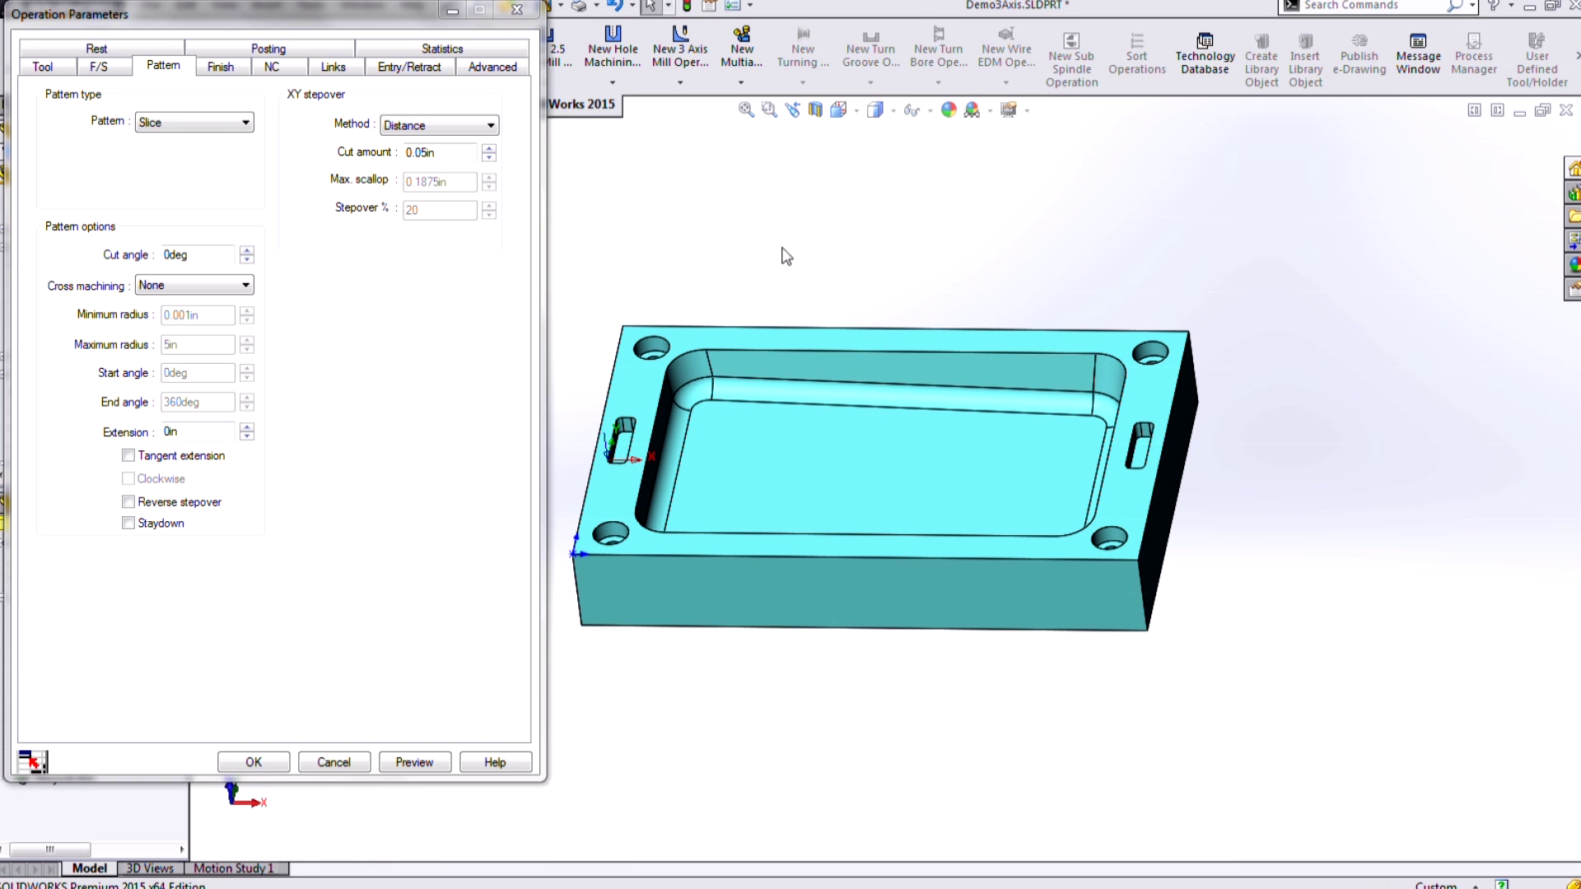
Step: Accept the parameters and copy Contain Area2 into Pattern Project1 as its own contain area
{"action": "left_click", "coordinate": [244, 759]}
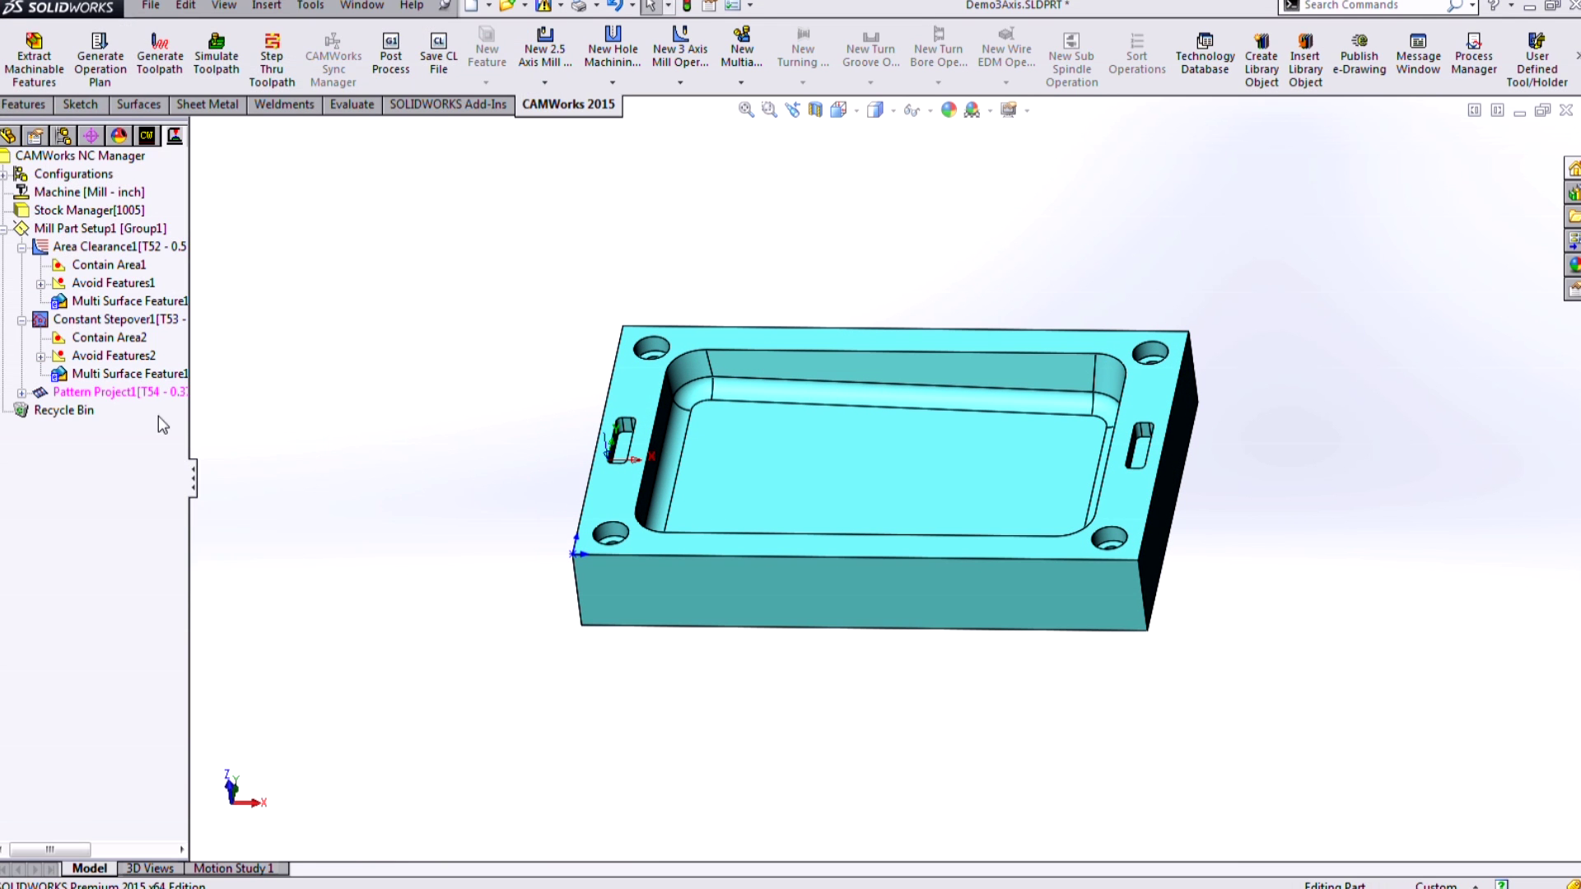
{"action": "left_click", "coordinate": [21, 394]}
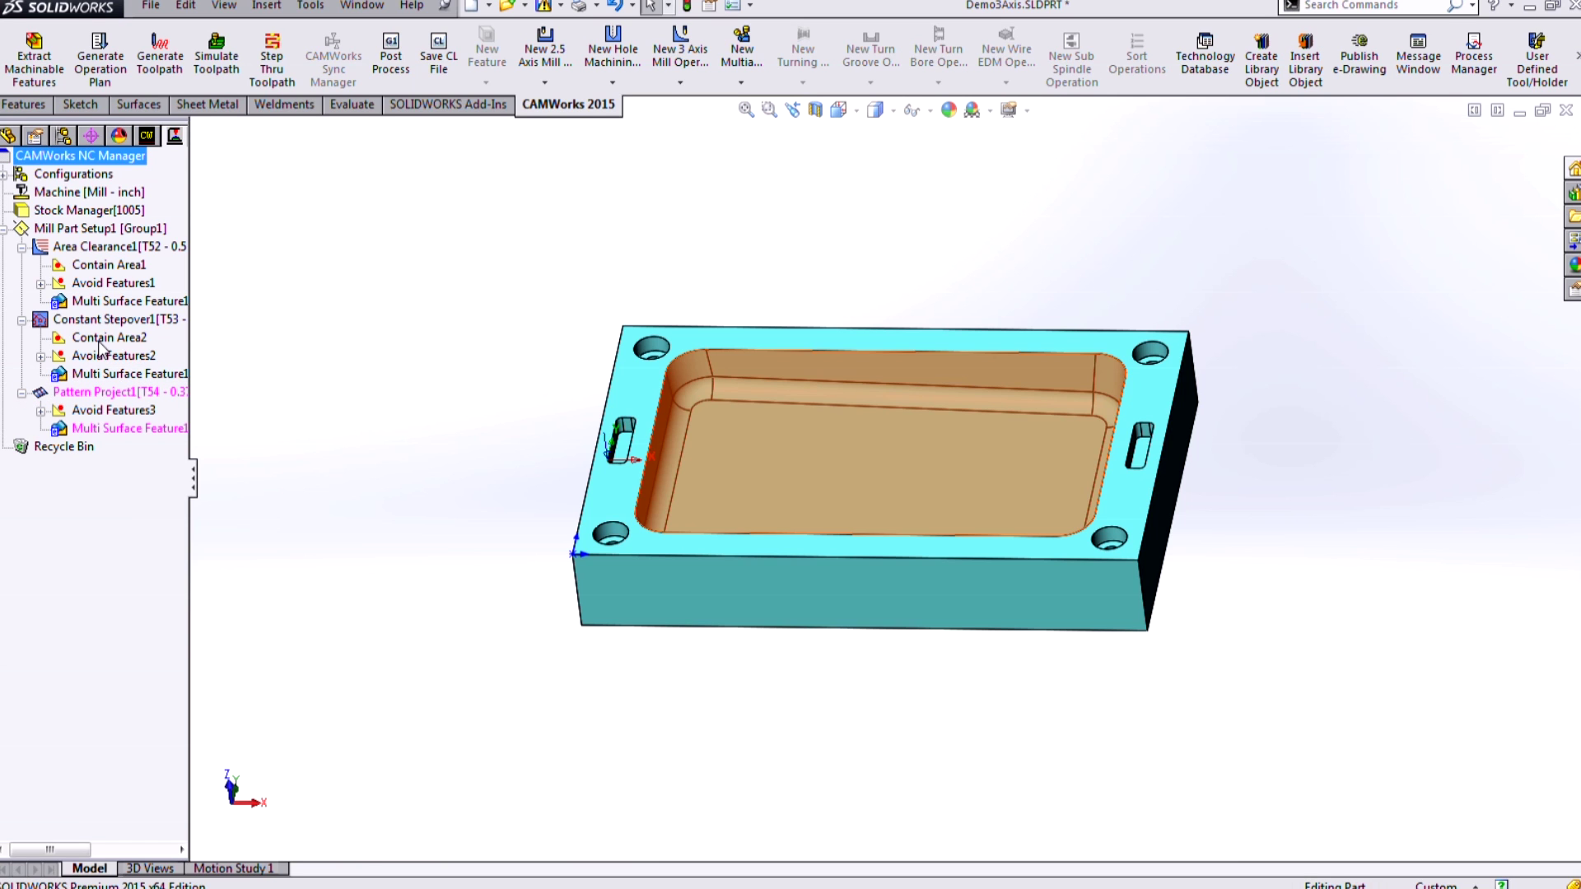
{"action": "left_click", "coordinate": [99, 339]}
{"action": "left_click_drag", "start_coordinate": [91, 344], "coordinate": [96, 394]}
Step: Generate Pattern Project1's toolpath and inspect its parallel slice passes across the pocket
{"action": "right_click", "coordinate": [95, 393]}
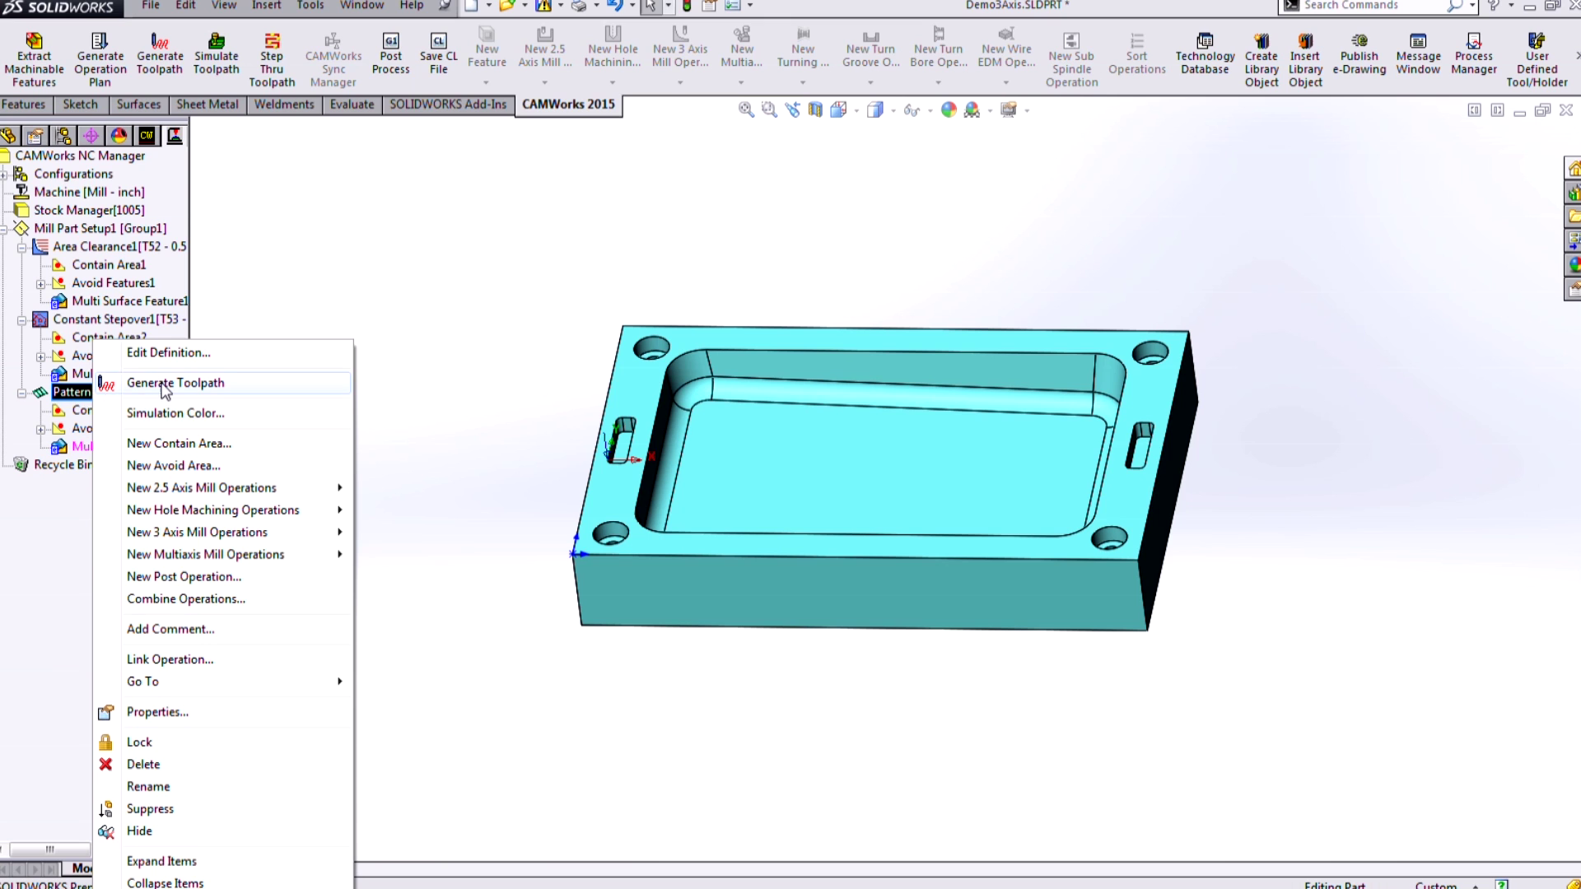
{"action": "left_click", "coordinate": [173, 385]}
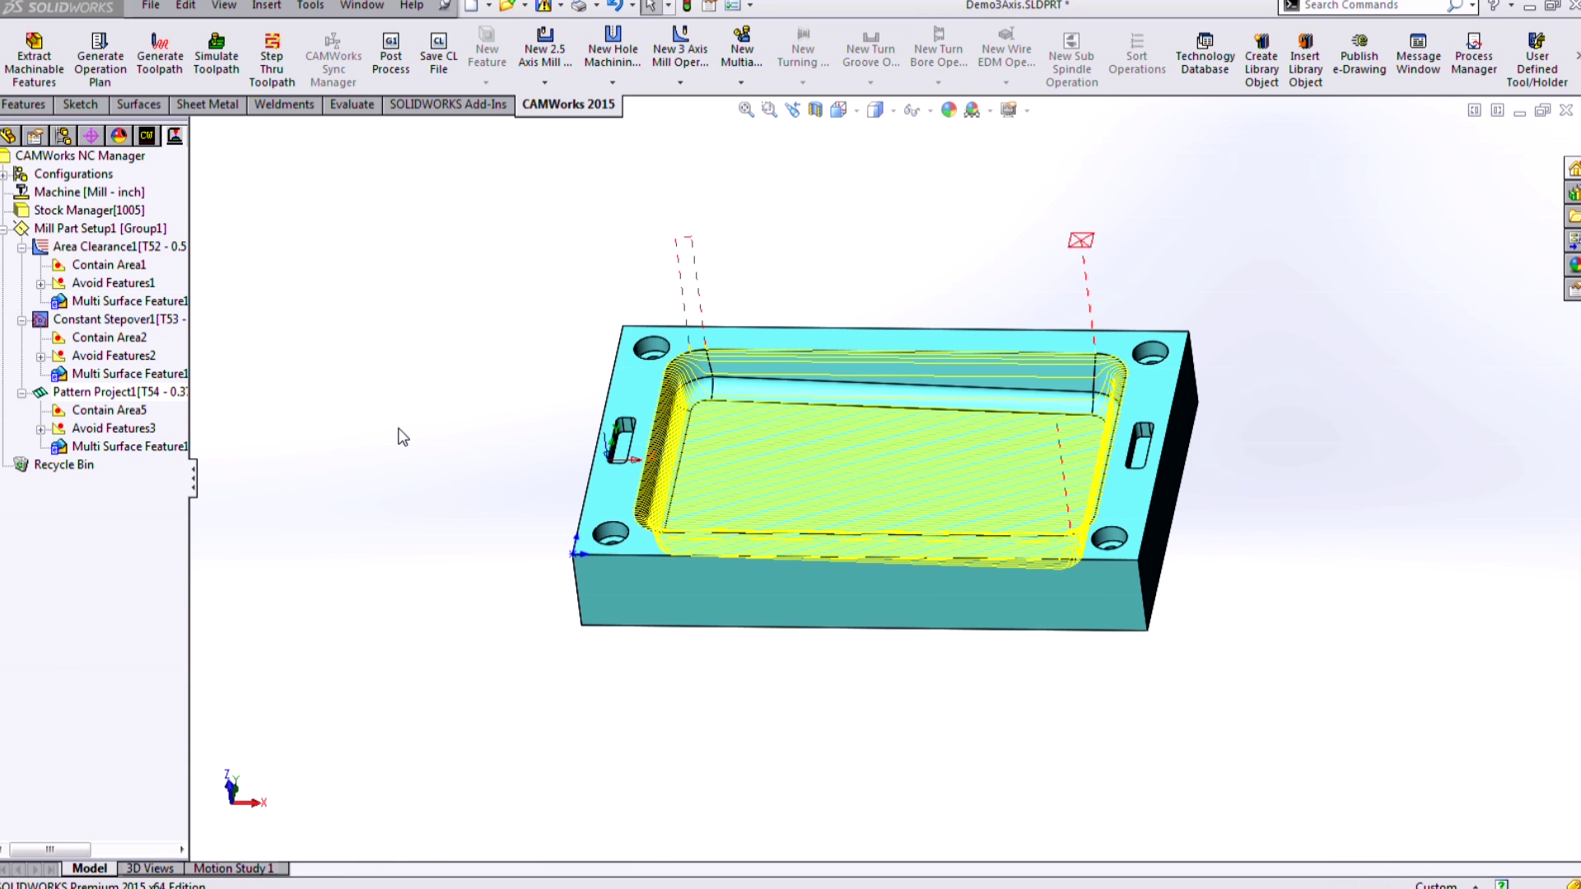
{"action": "scroll", "coordinate": [1036, 446], "scroll_direction": "up", "scroll_amount": 3}
{"action": "middle_click_drag", "start_coordinate": [835, 404], "coordinate": [744, 557]}
{"action": "scroll", "coordinate": [550, 580], "scroll_direction": "up", "scroll_amount": 2}
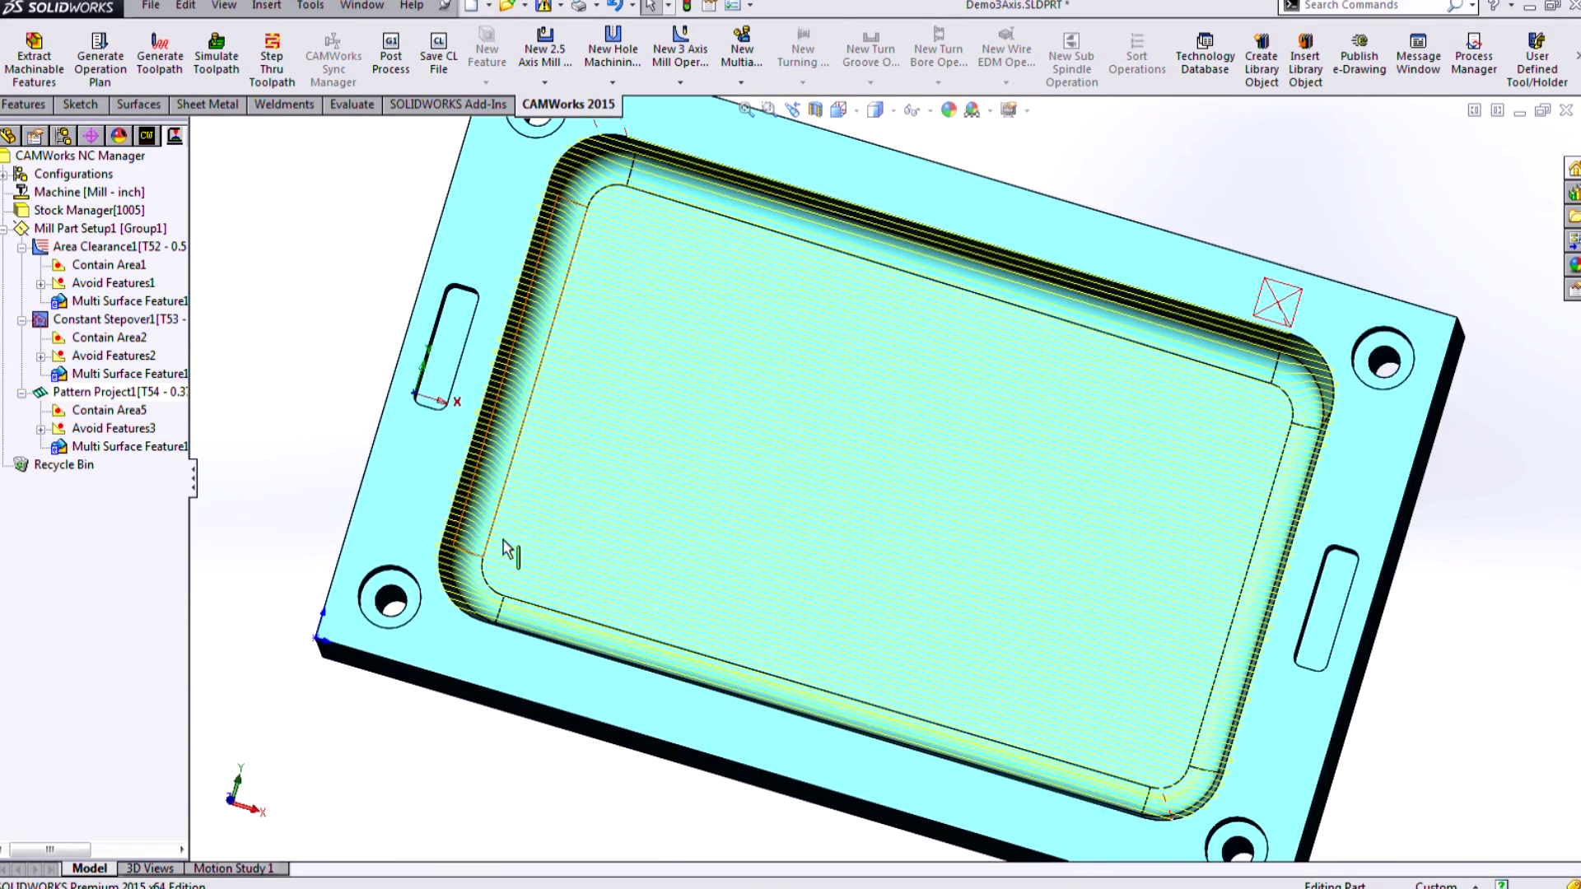
{"action": "middle_click_drag", "start_coordinate": [798, 472], "coordinate": [758, 284]}
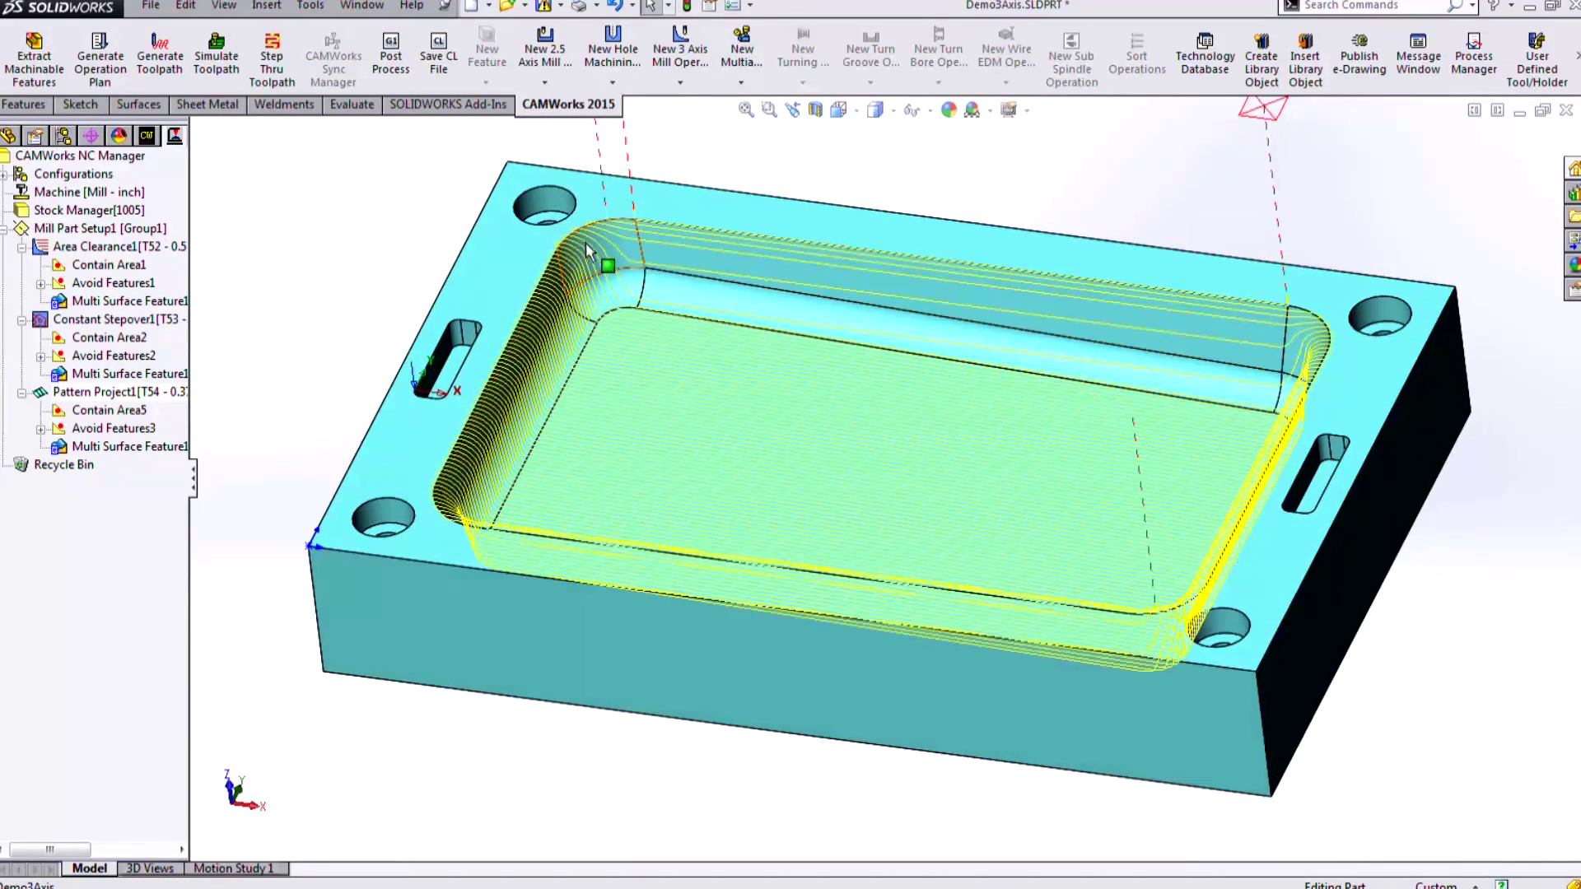
{"action": "scroll", "coordinate": [536, 228], "scroll_direction": "up", "scroll_amount": 1}
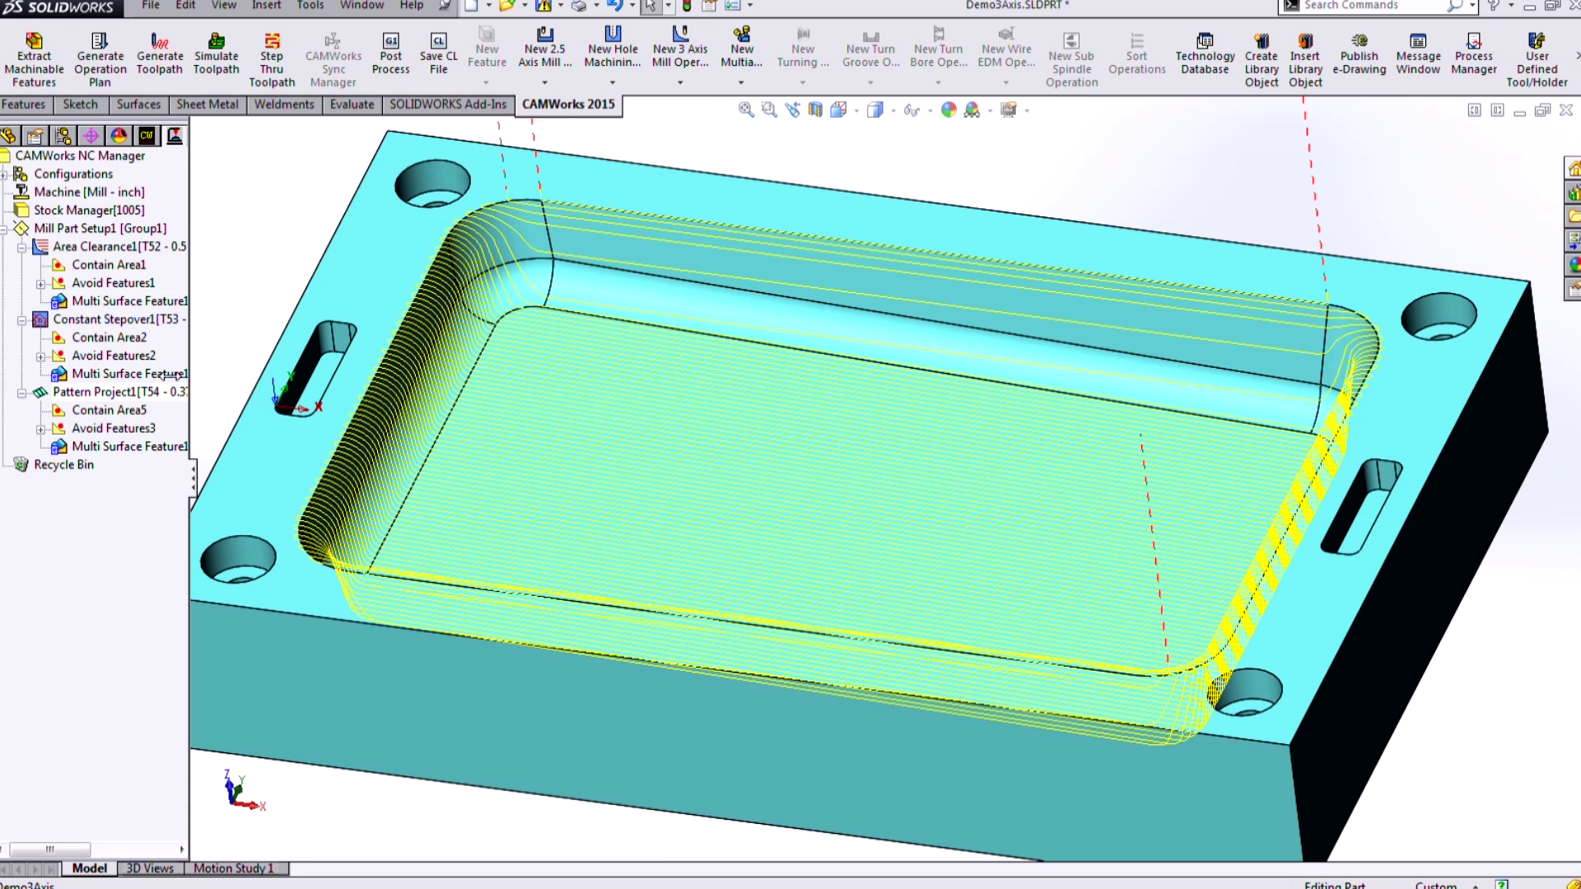
{"action": "left_click", "coordinate": [160, 393]}
Step: Switch Pattern Project1 to Standard cross machining with Staydown enabled and apply the change
{"action": "double_click", "coordinate": [160, 393]}
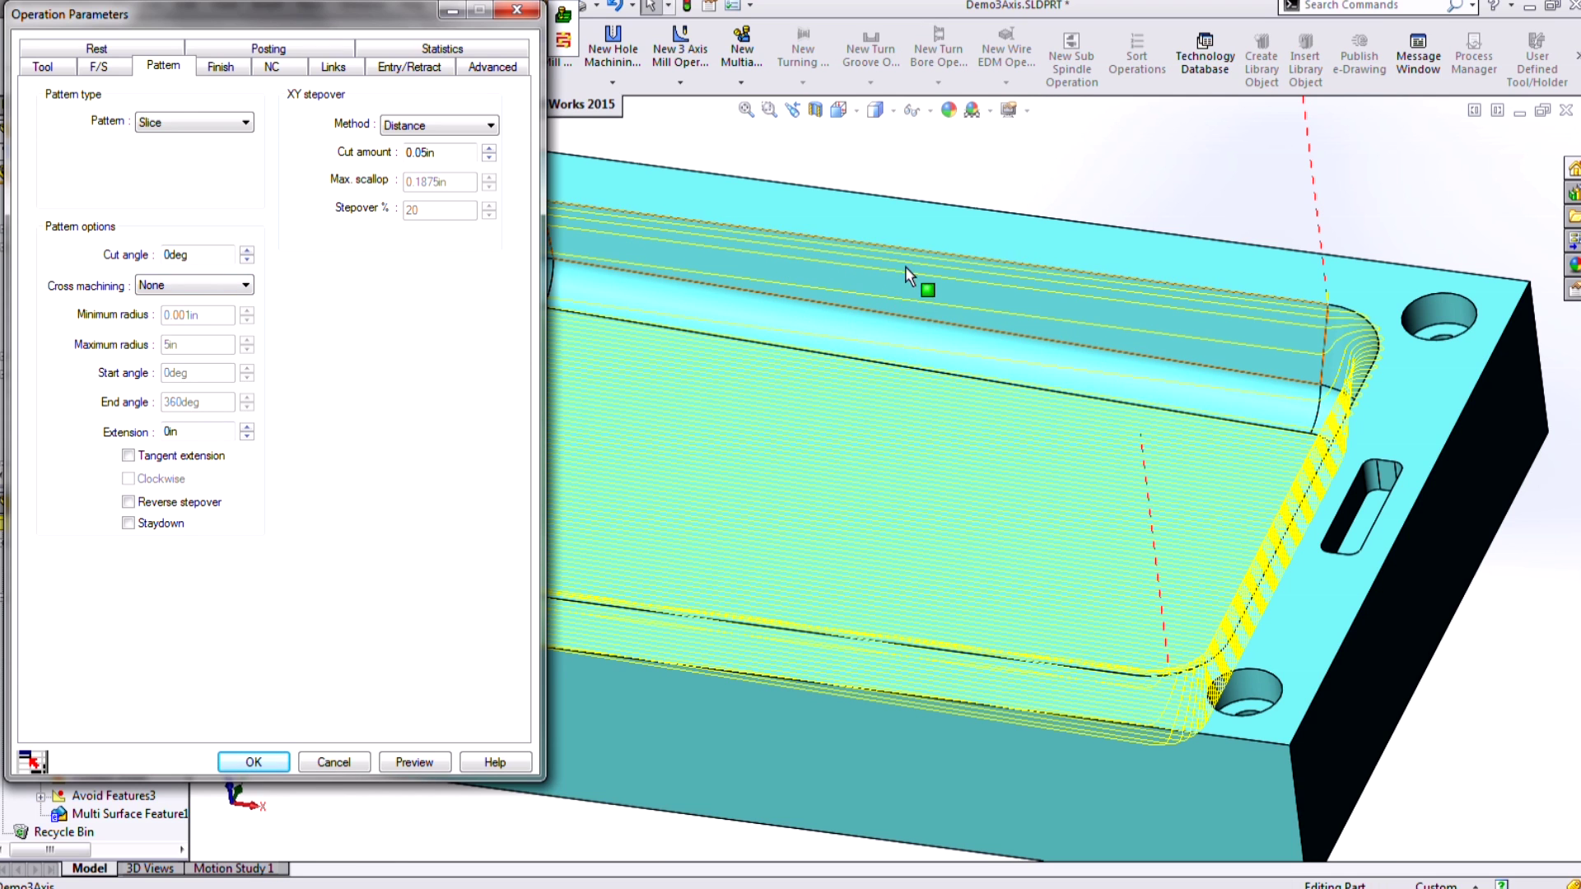
{"action": "left_click", "coordinate": [189, 285]}
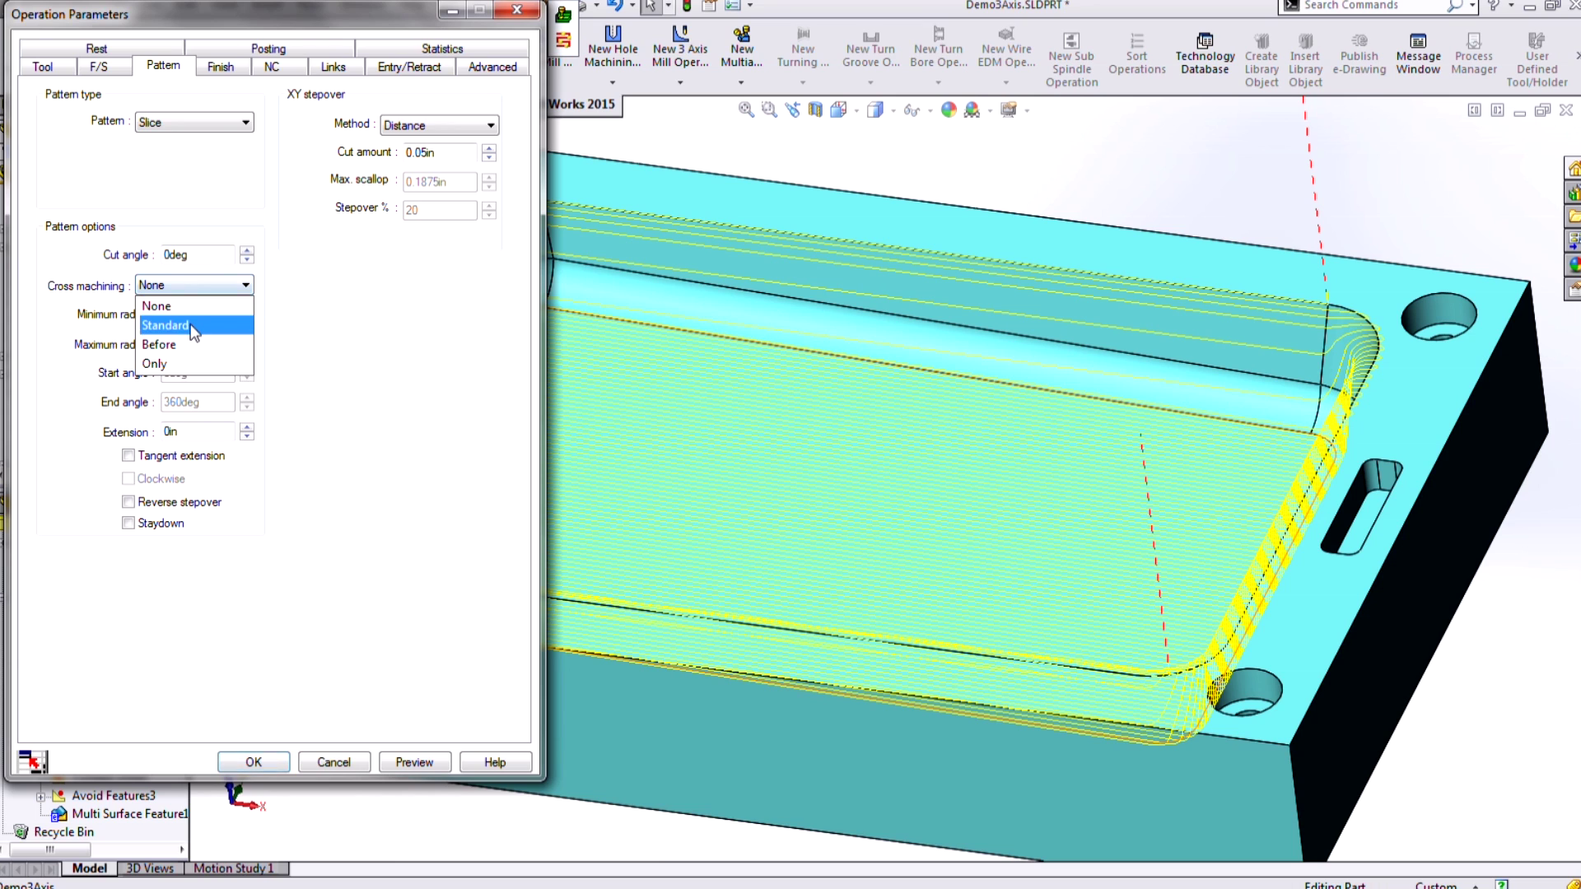
{"action": "left_click", "coordinate": [191, 326]}
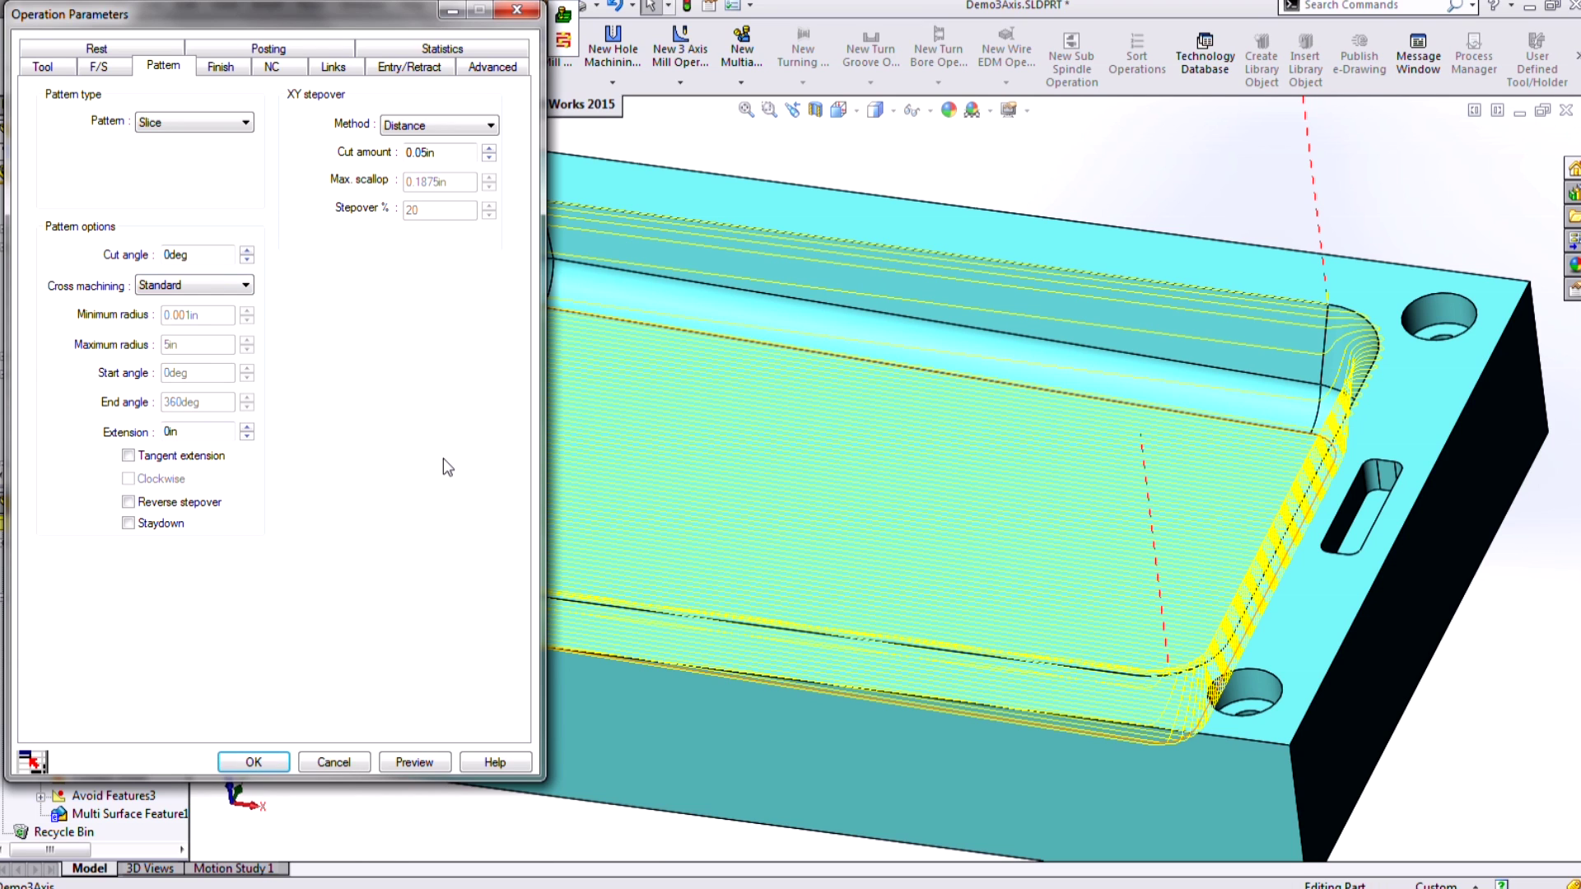
{"action": "left_click", "coordinate": [144, 527]}
{"action": "left_click", "coordinate": [267, 761]}
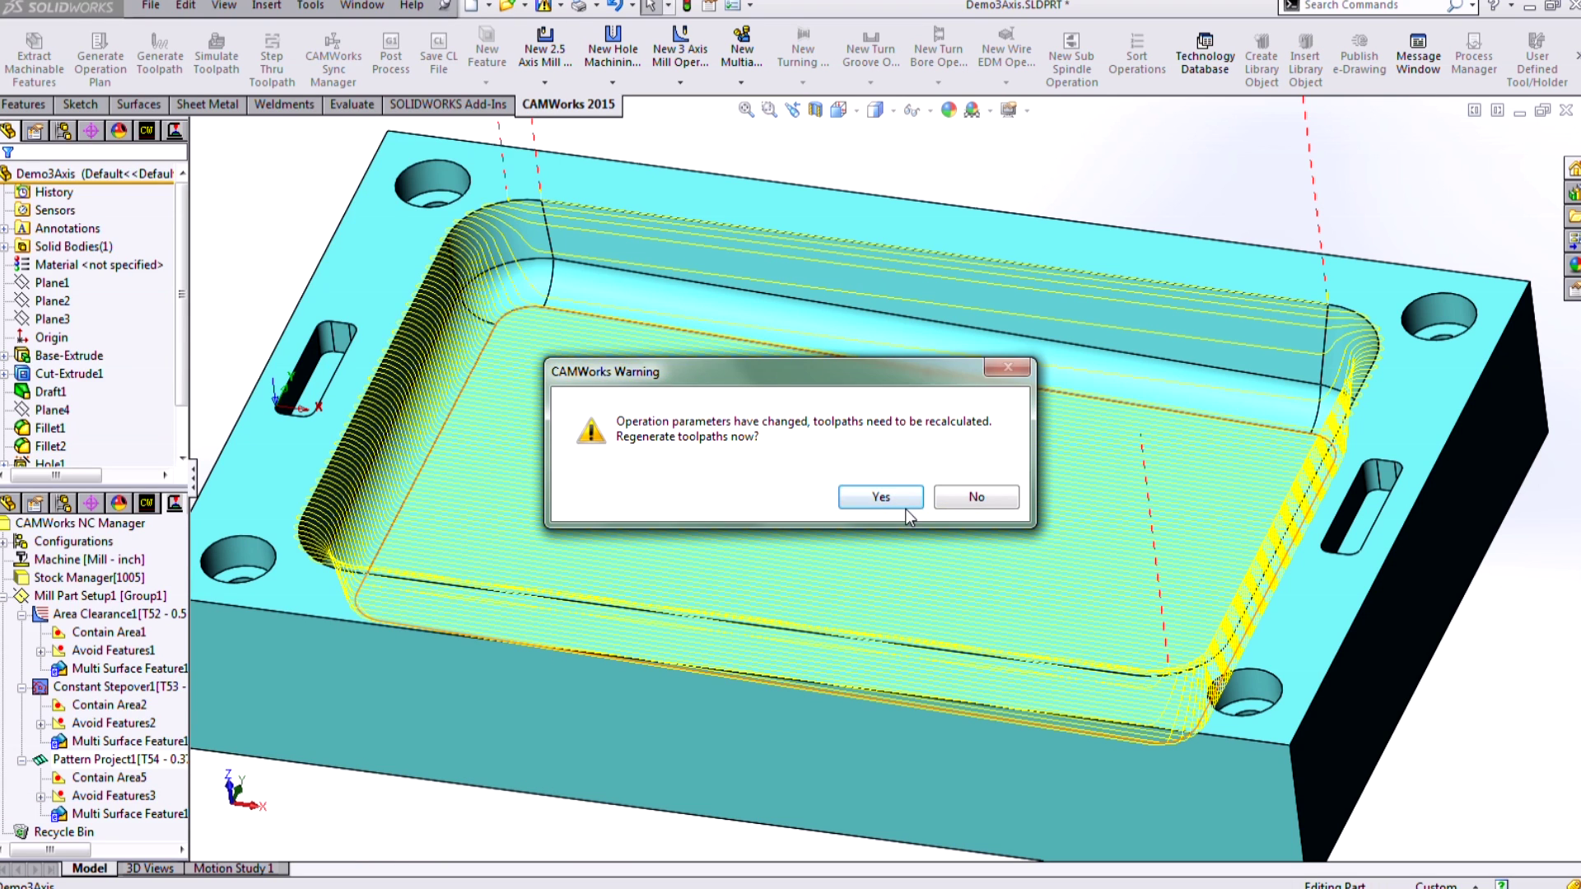
{"action": "left_click", "coordinate": [907, 513]}
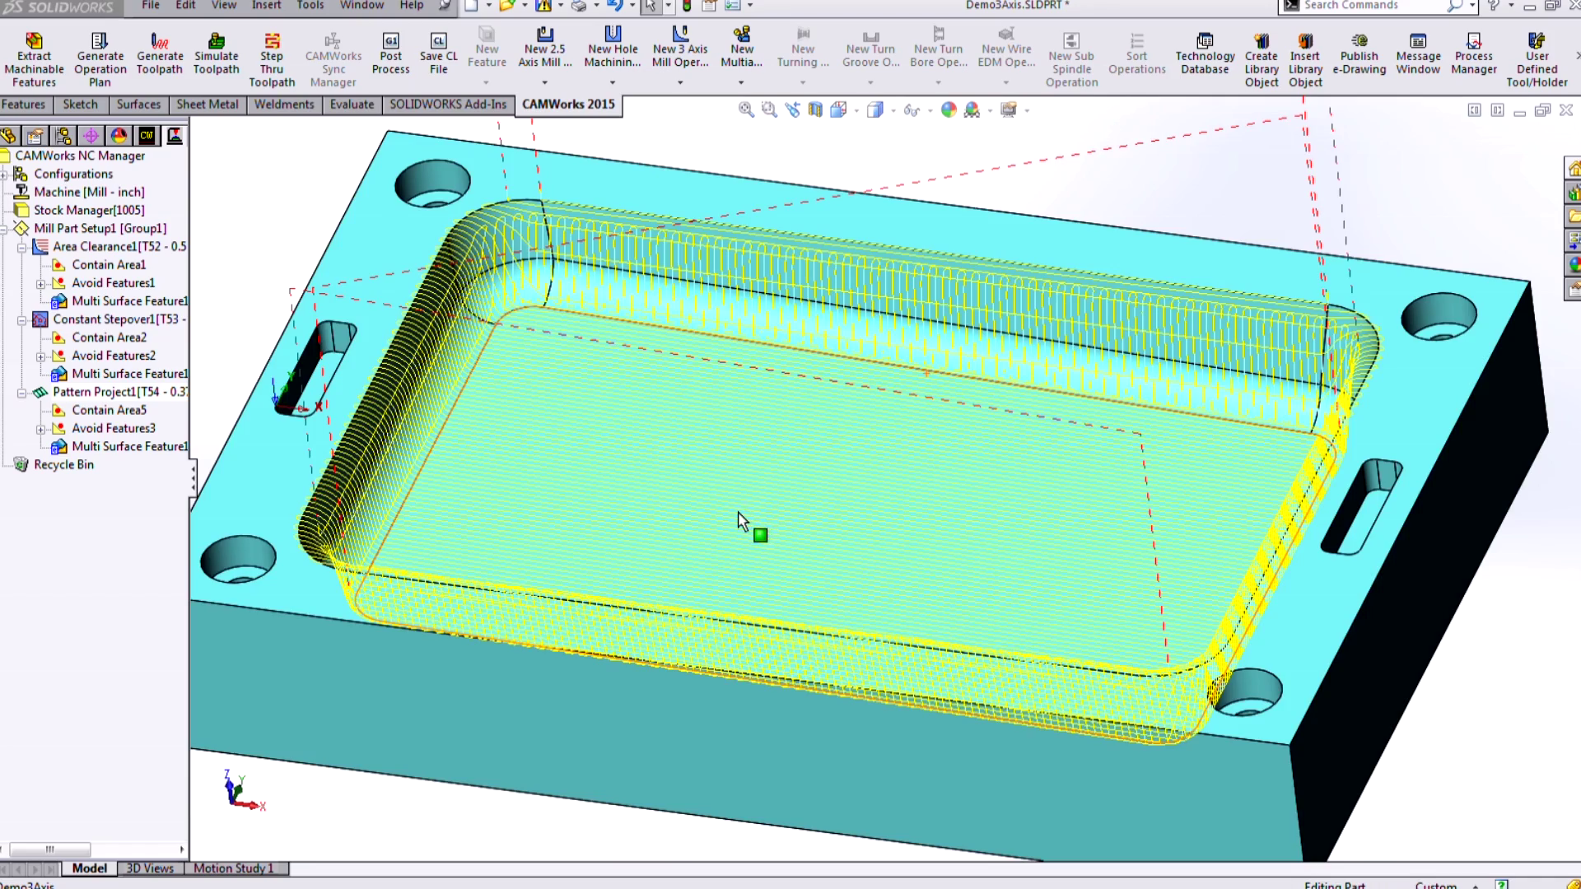
Step: Inspect the crosshatched toolpath over the pocket walls and floor, then switch to MILL3AX_6
{"action": "middle_click_drag", "start_coordinate": [751, 523], "coordinate": [758, 507]}
{"action": "scroll", "coordinate": [514, 290], "scroll_direction": "down", "scroll_amount": 5}
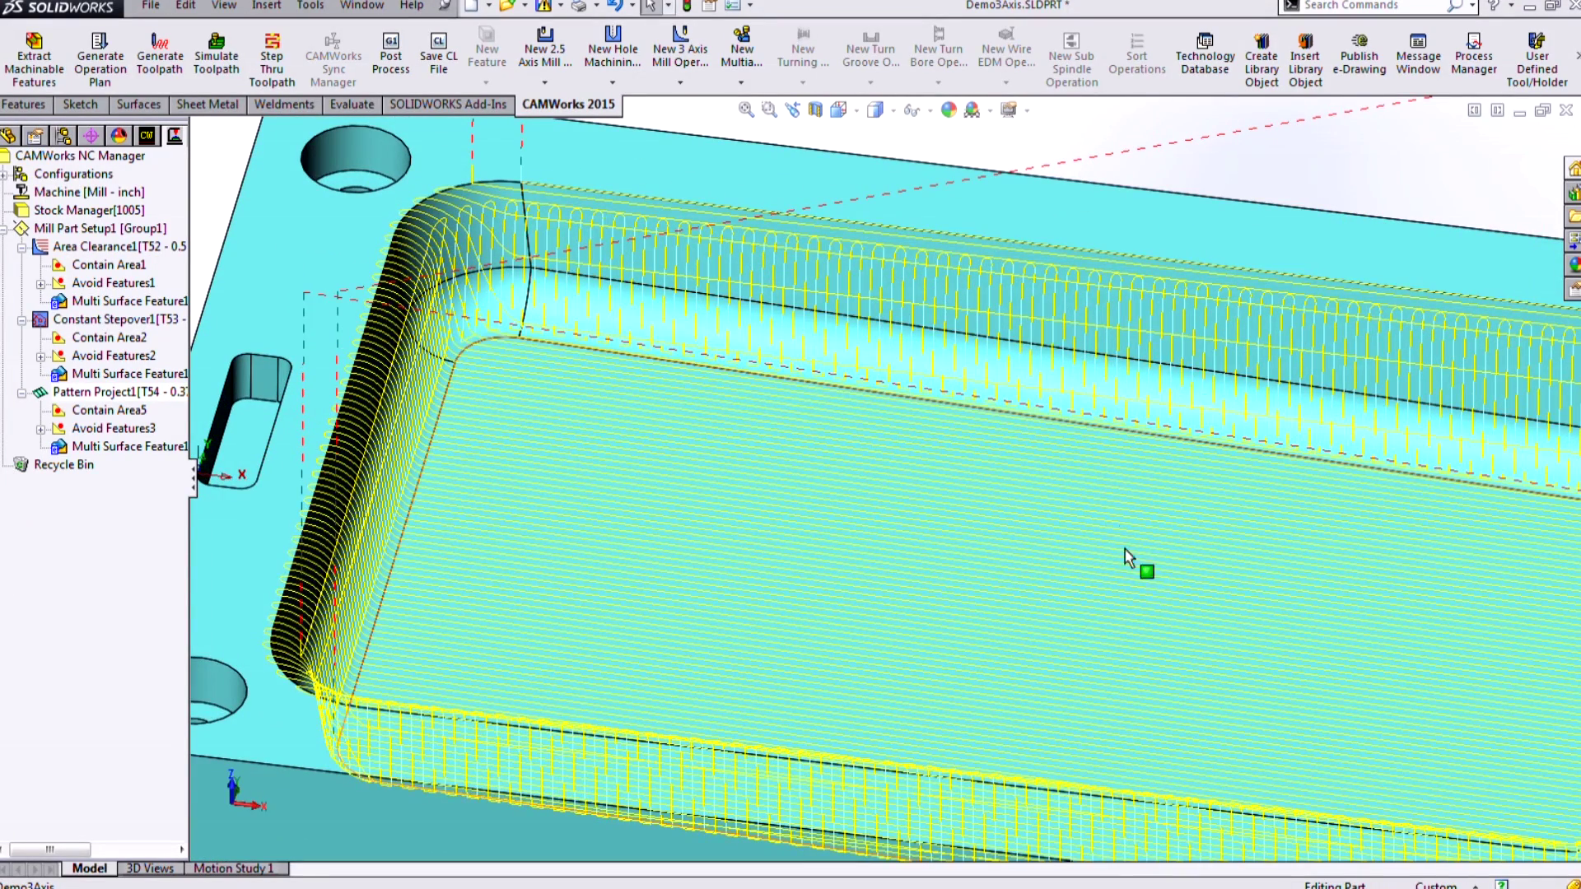
{"action": "middle_click_drag", "start_coordinate": [1125, 554], "coordinate": [1168, 774]}
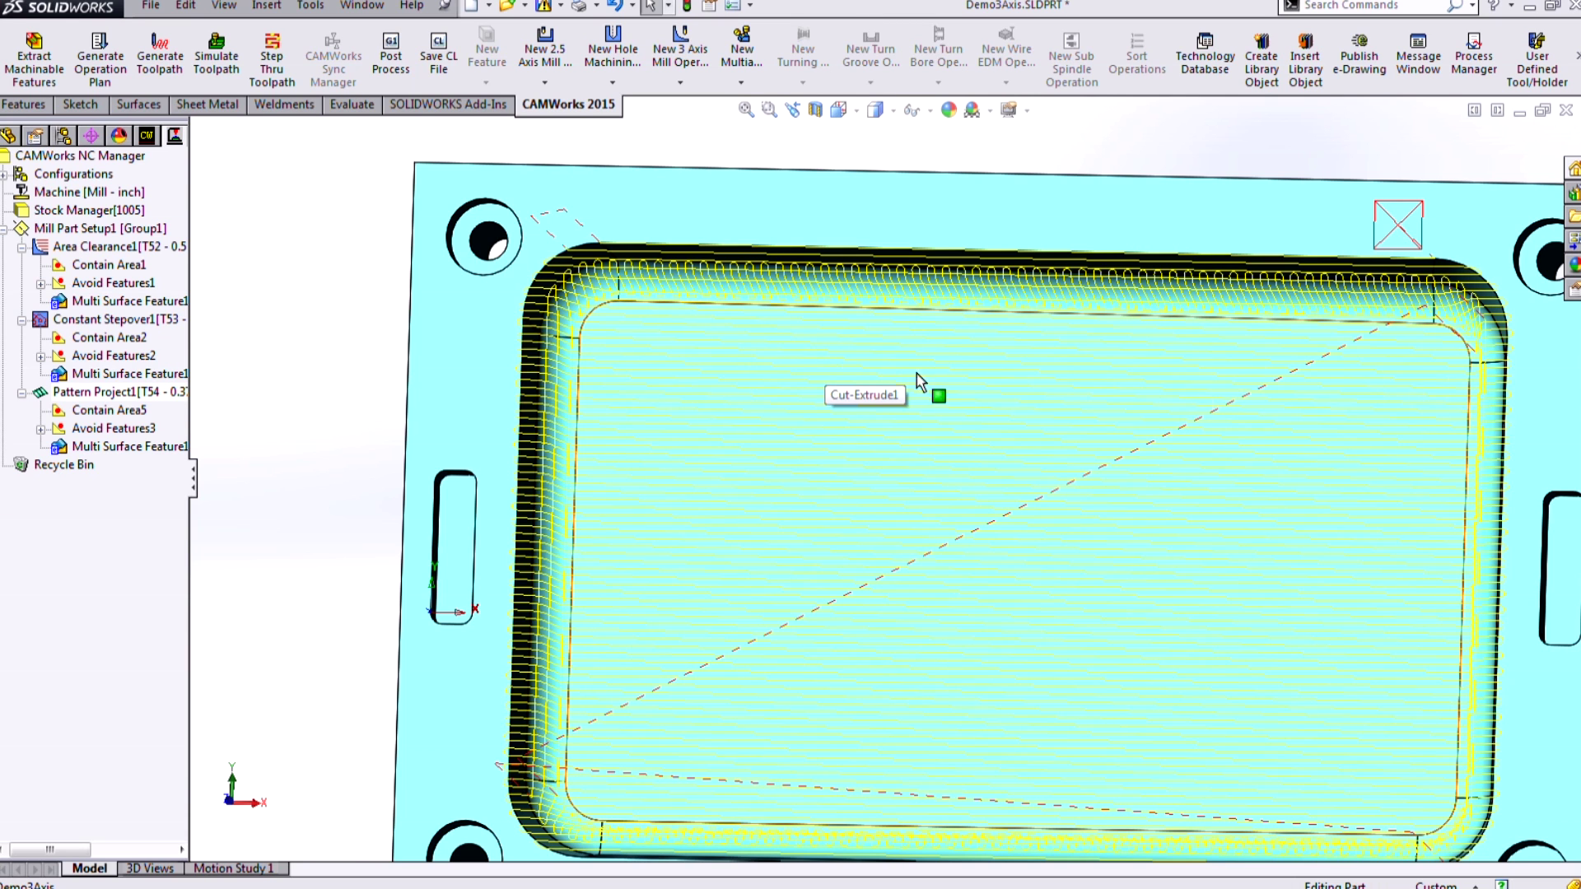
{"action": "scroll", "coordinate": [1221, 485], "scroll_direction": "up", "scroll_amount": 3}
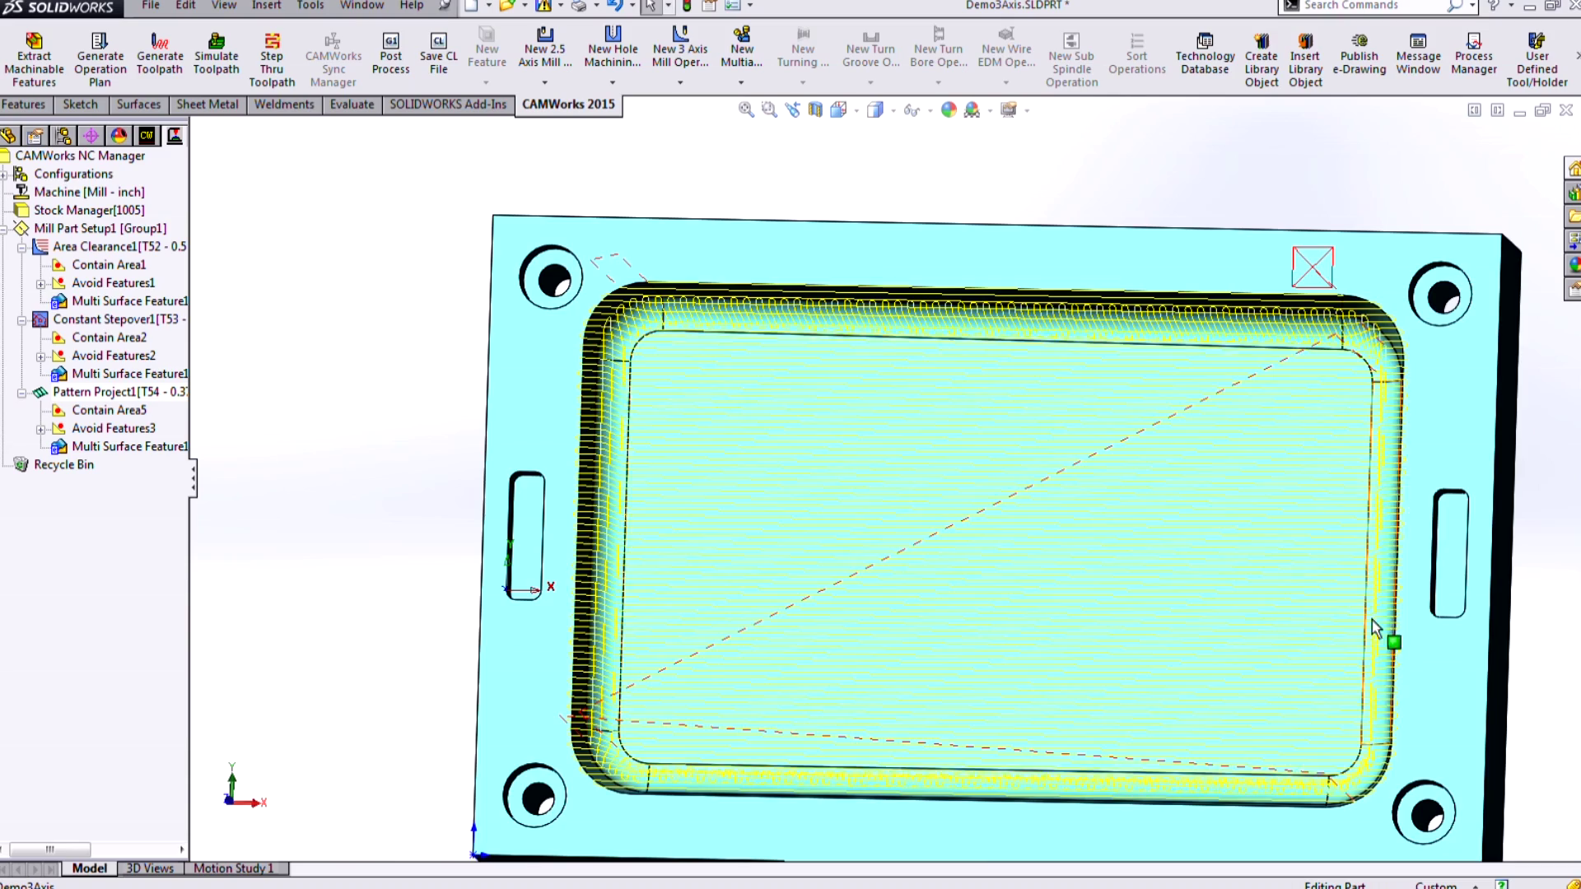
{"action": "middle_click_drag", "start_coordinate": [1387, 639], "coordinate": [1436, 466]}
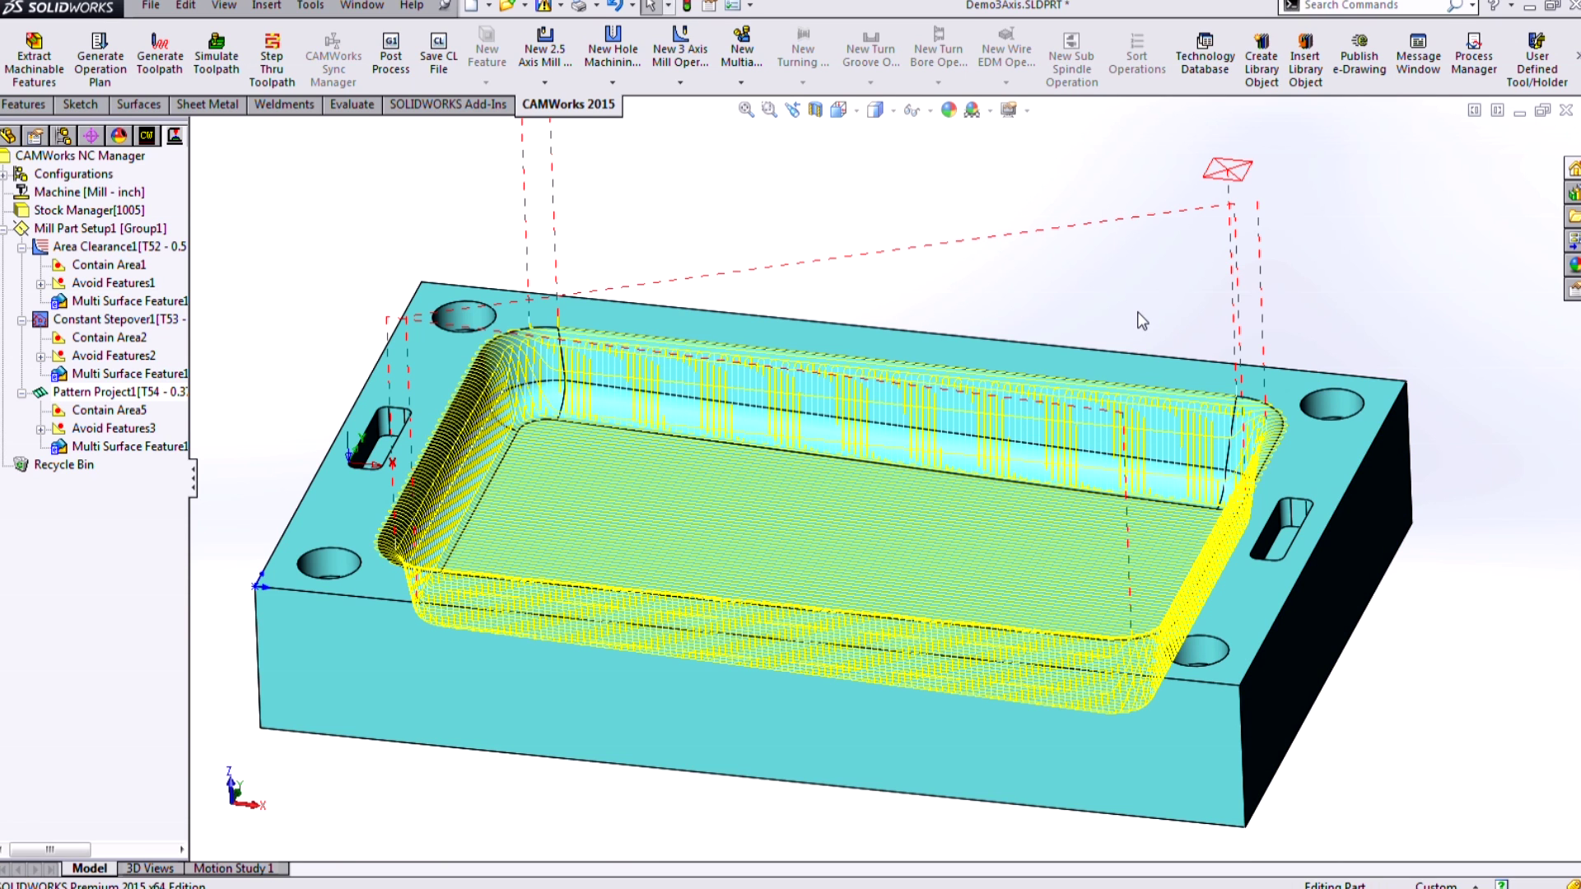
{"action": "key", "text": "ctrl+Tab"}
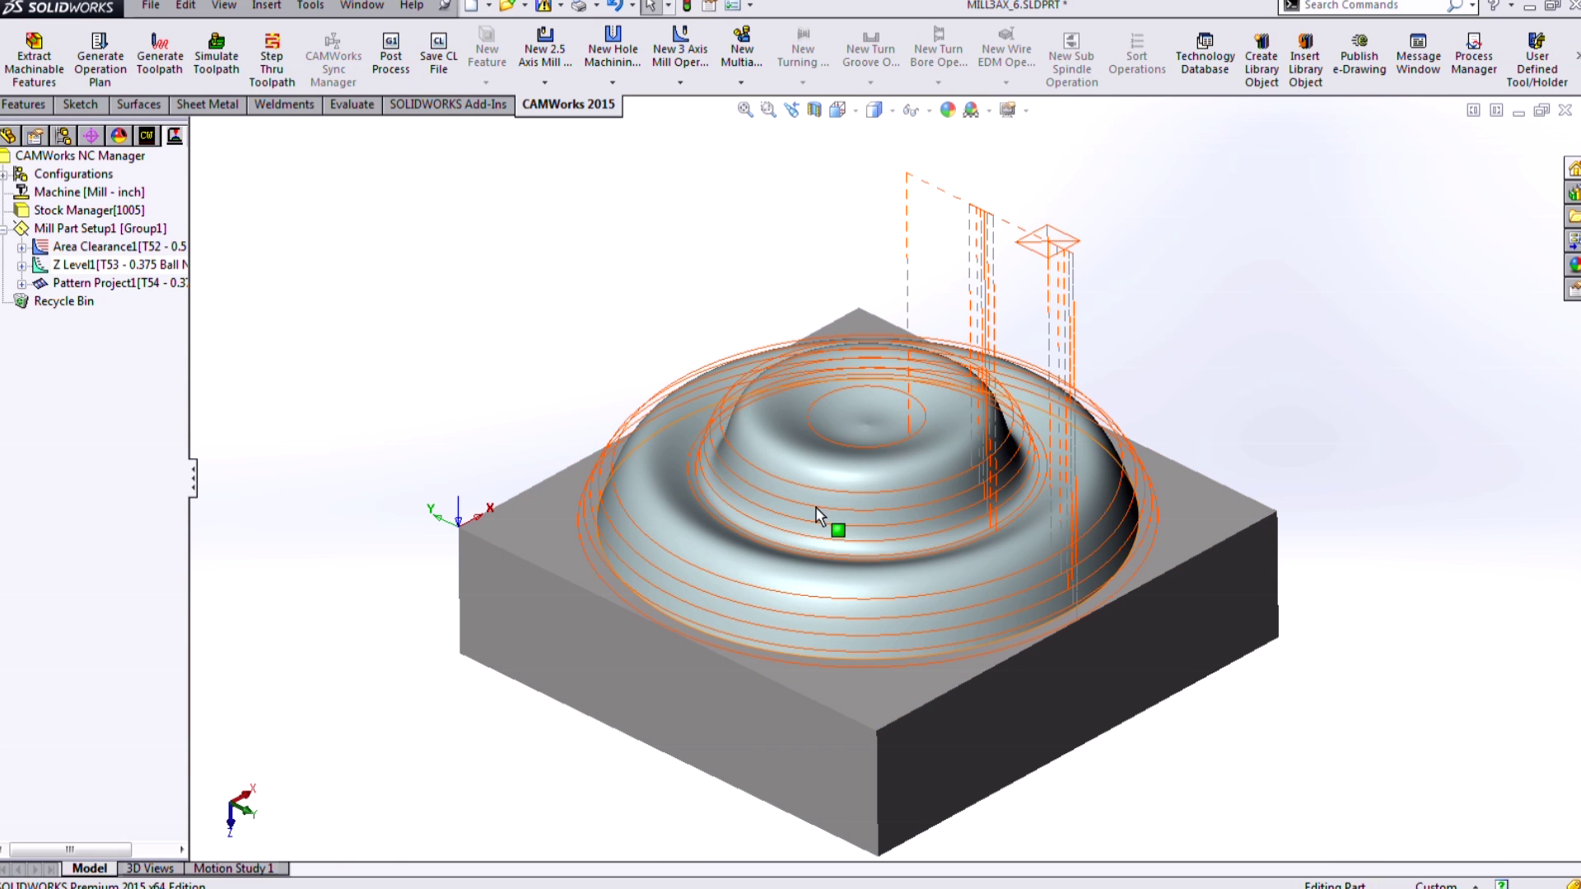
Step: View MILL3AX_6 from Top, then orbit to see the Z Level rings around the dome
{"action": "left_click", "coordinate": [862, 111]}
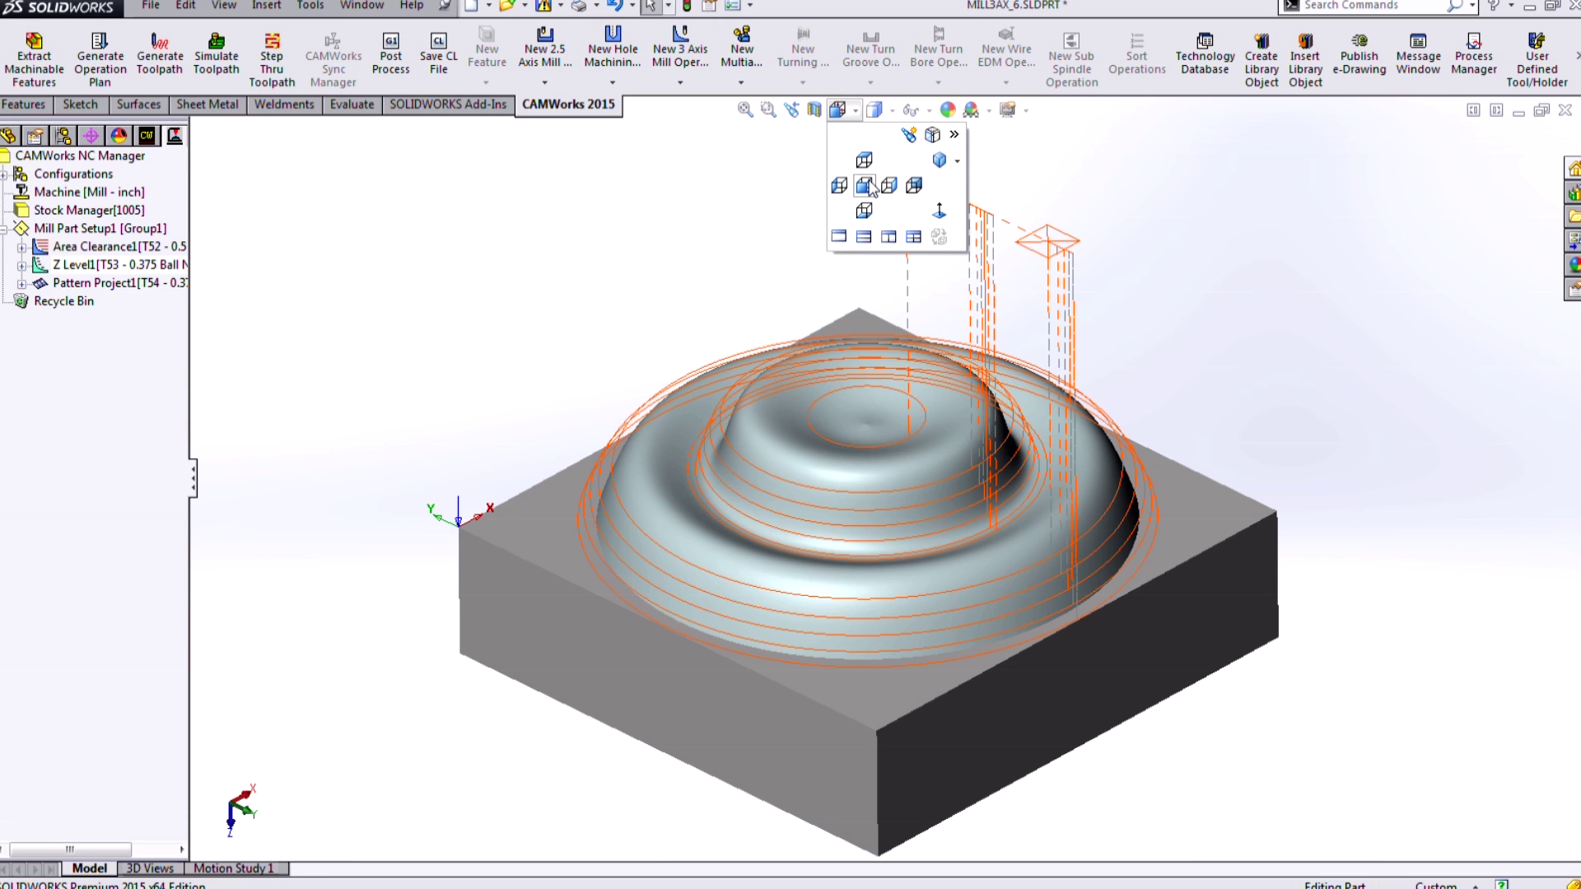
{"action": "left_click", "coordinate": [865, 161]}
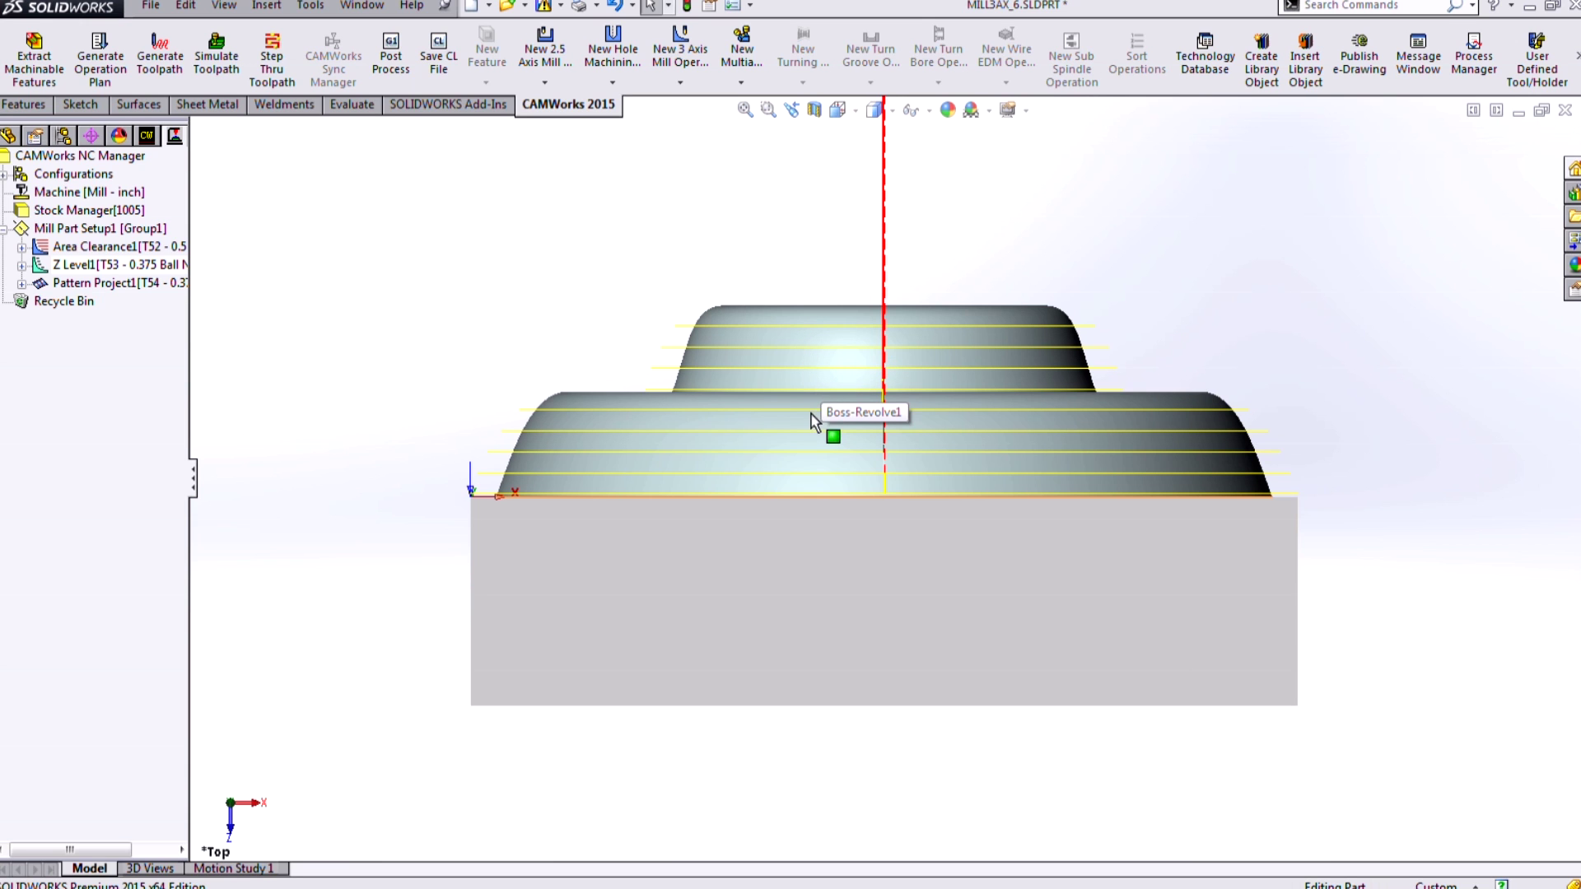
{"action": "middle_click_drag", "start_coordinate": [728, 339], "coordinate": [650, 338]}
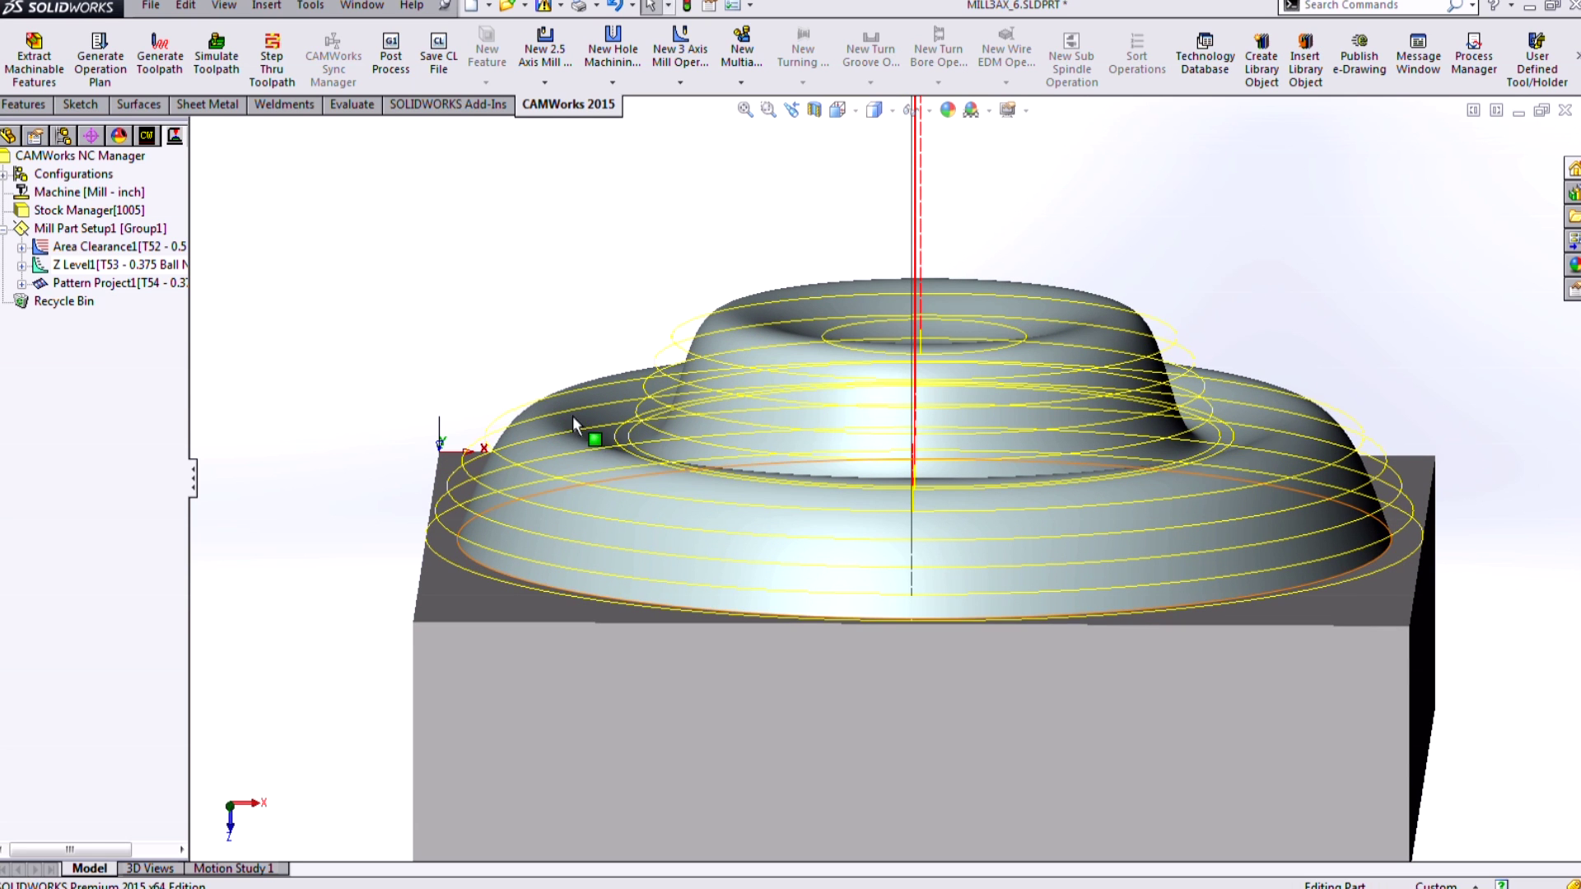
Step: Change Z Level1's depth method to Variable & Flats, preview it in Top view, and accept without regenerating
{"action": "double_click", "coordinate": [162, 266]}
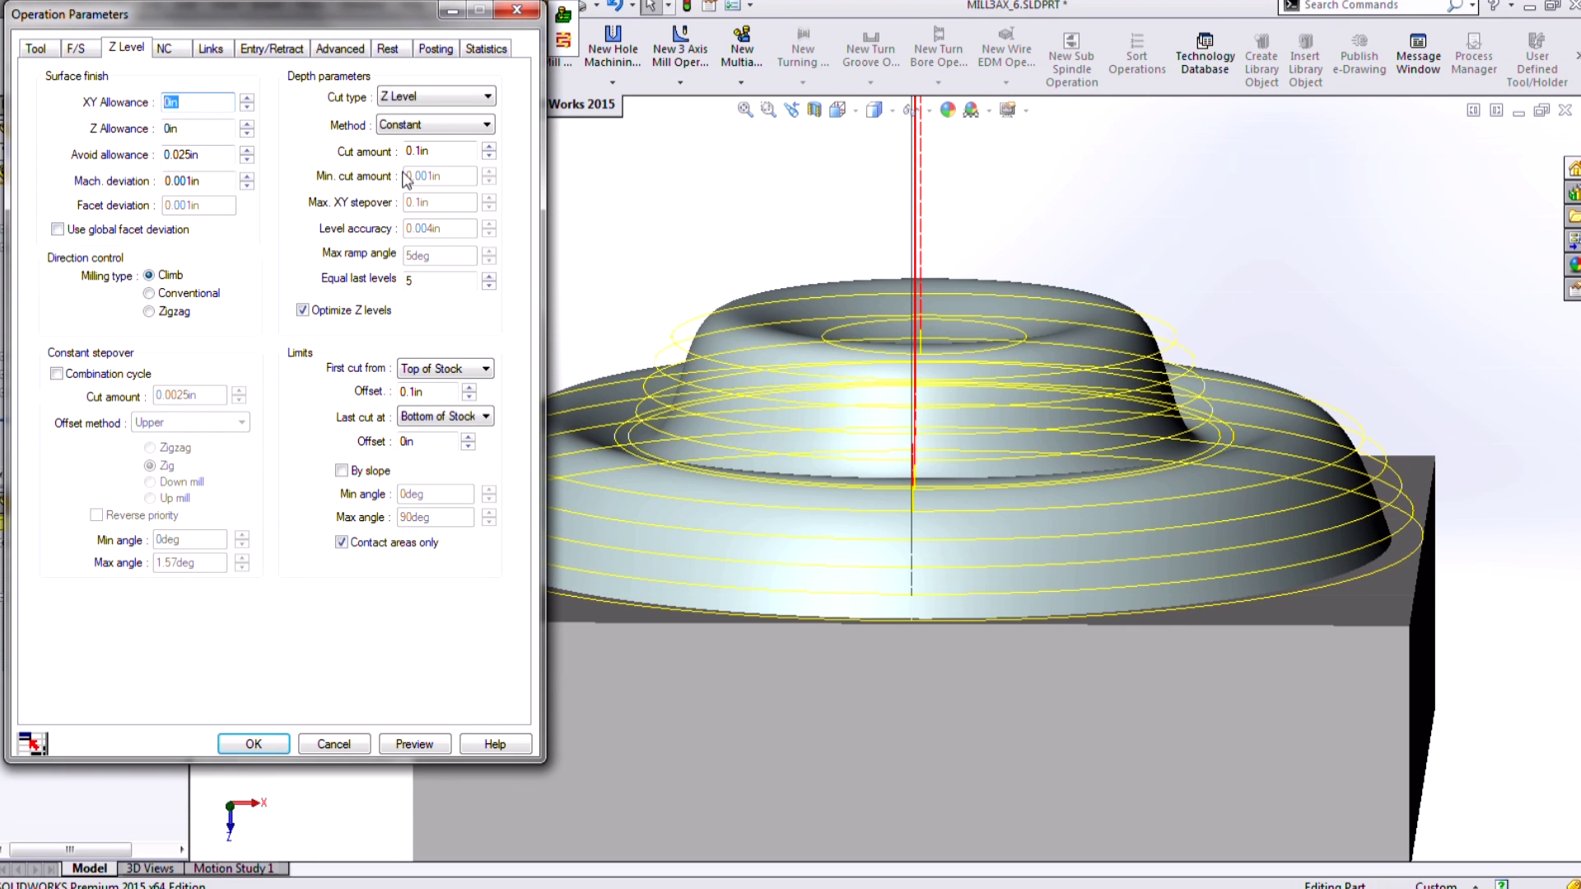
{"action": "left_click", "coordinate": [456, 130]}
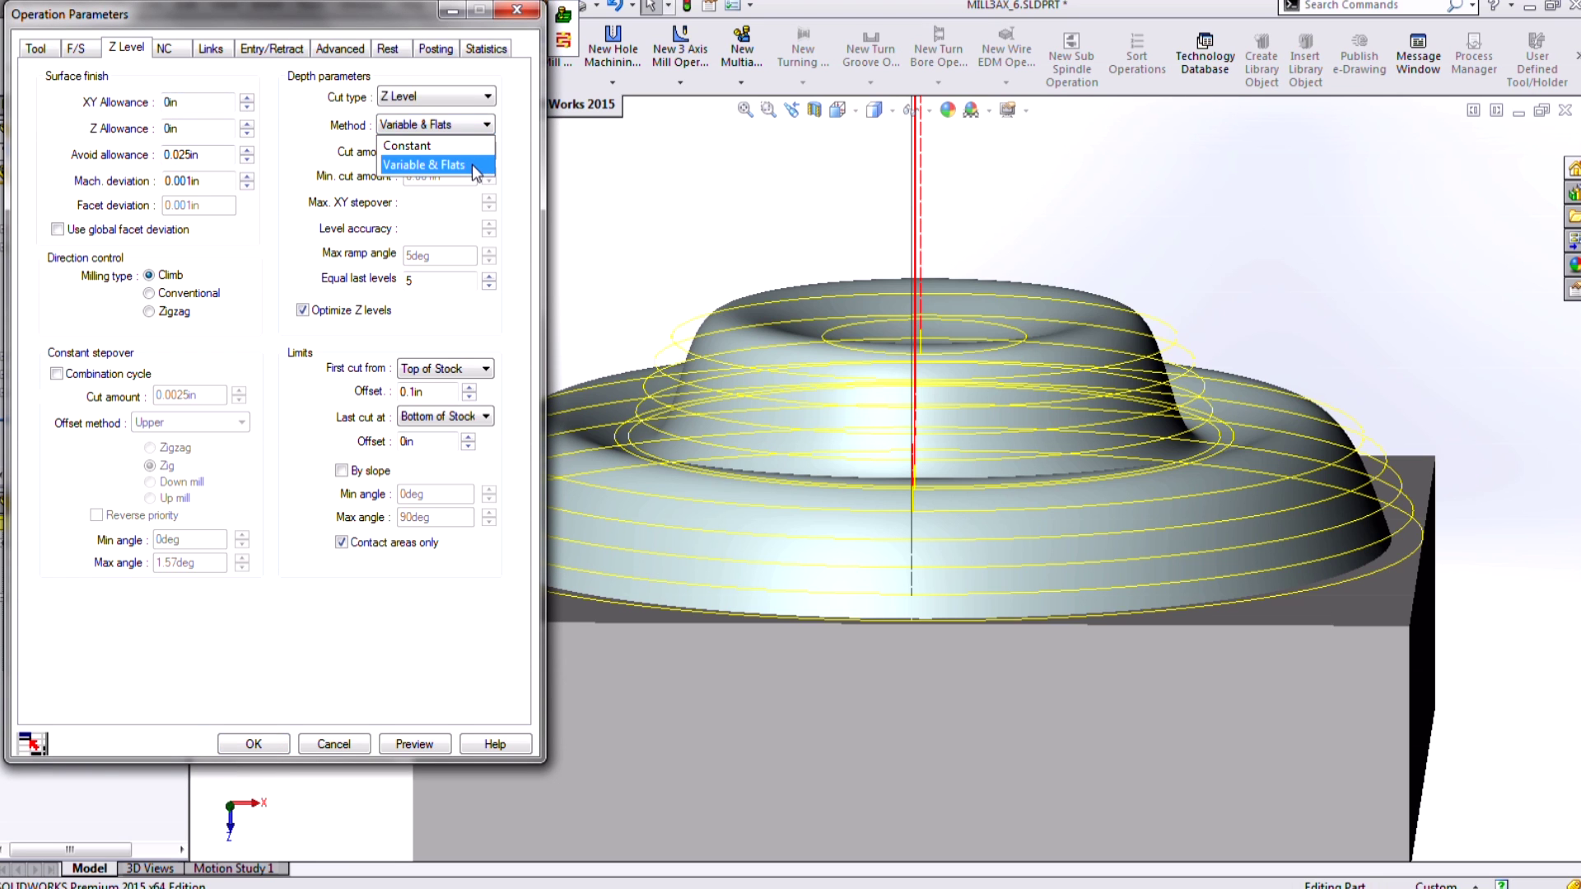
{"action": "left_click", "coordinate": [445, 165]}
{"action": "left_click", "coordinate": [415, 744]}
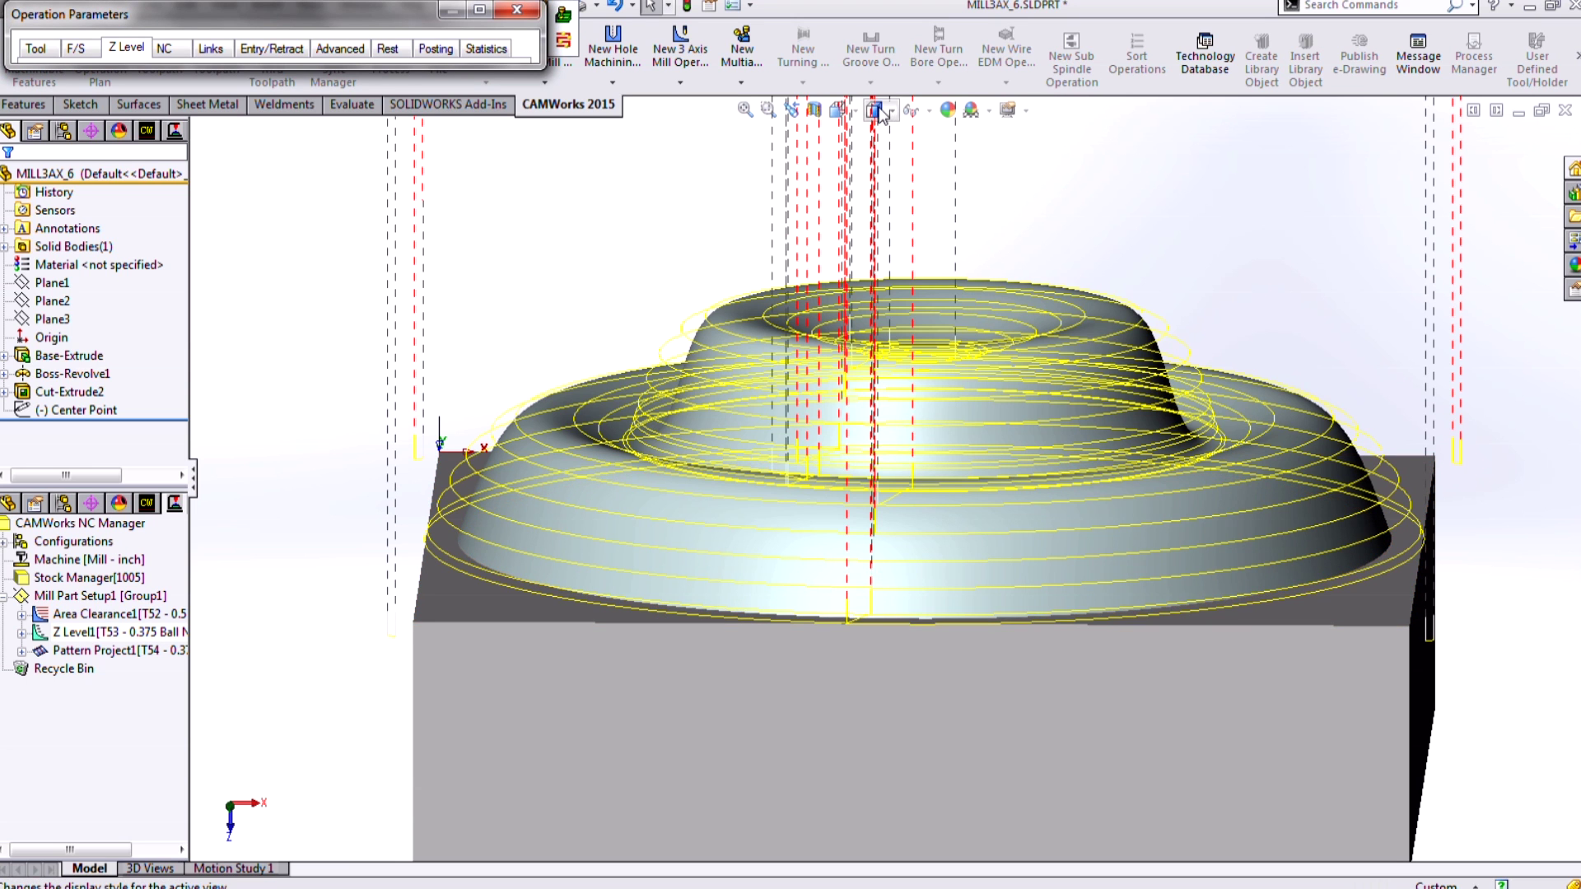
{"action": "left_click", "coordinate": [838, 110]}
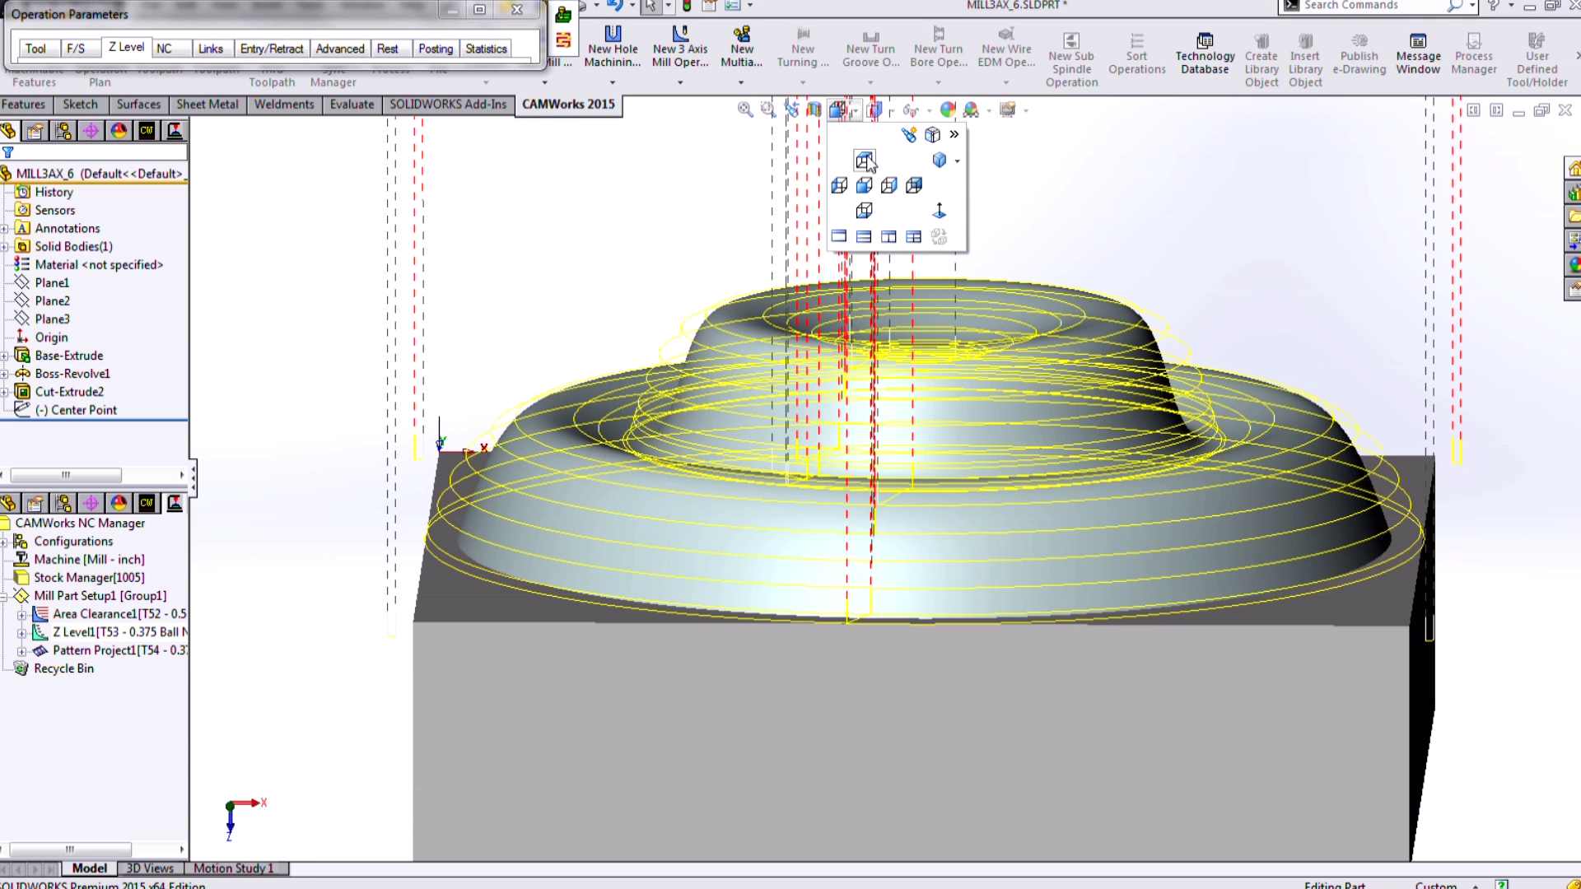
{"action": "left_click", "coordinate": [864, 161]}
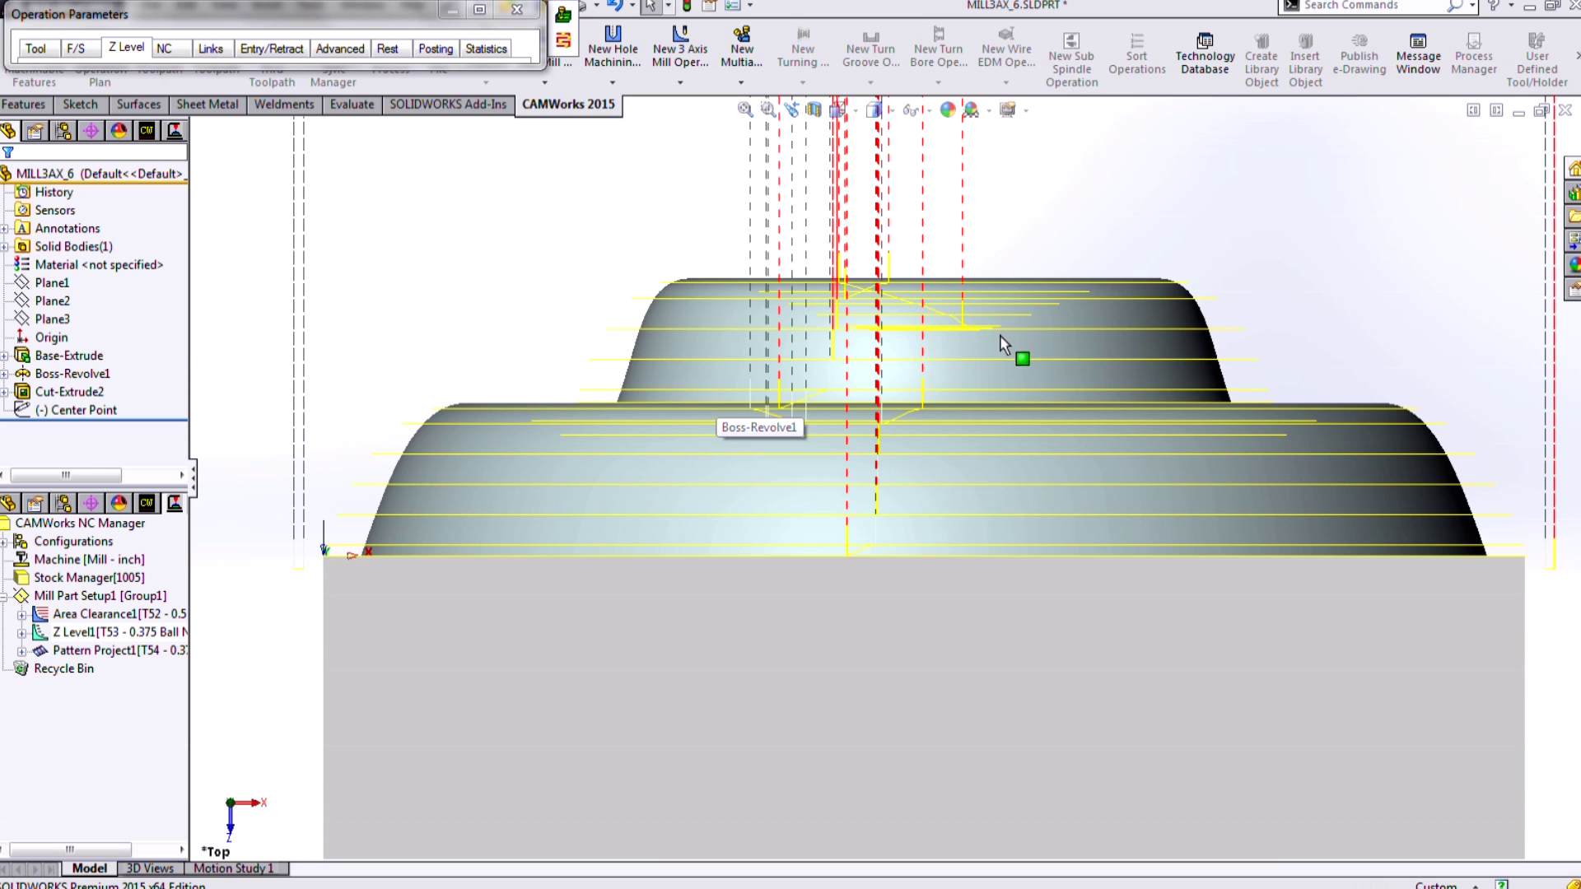
{"action": "left_click", "coordinate": [481, 9]}
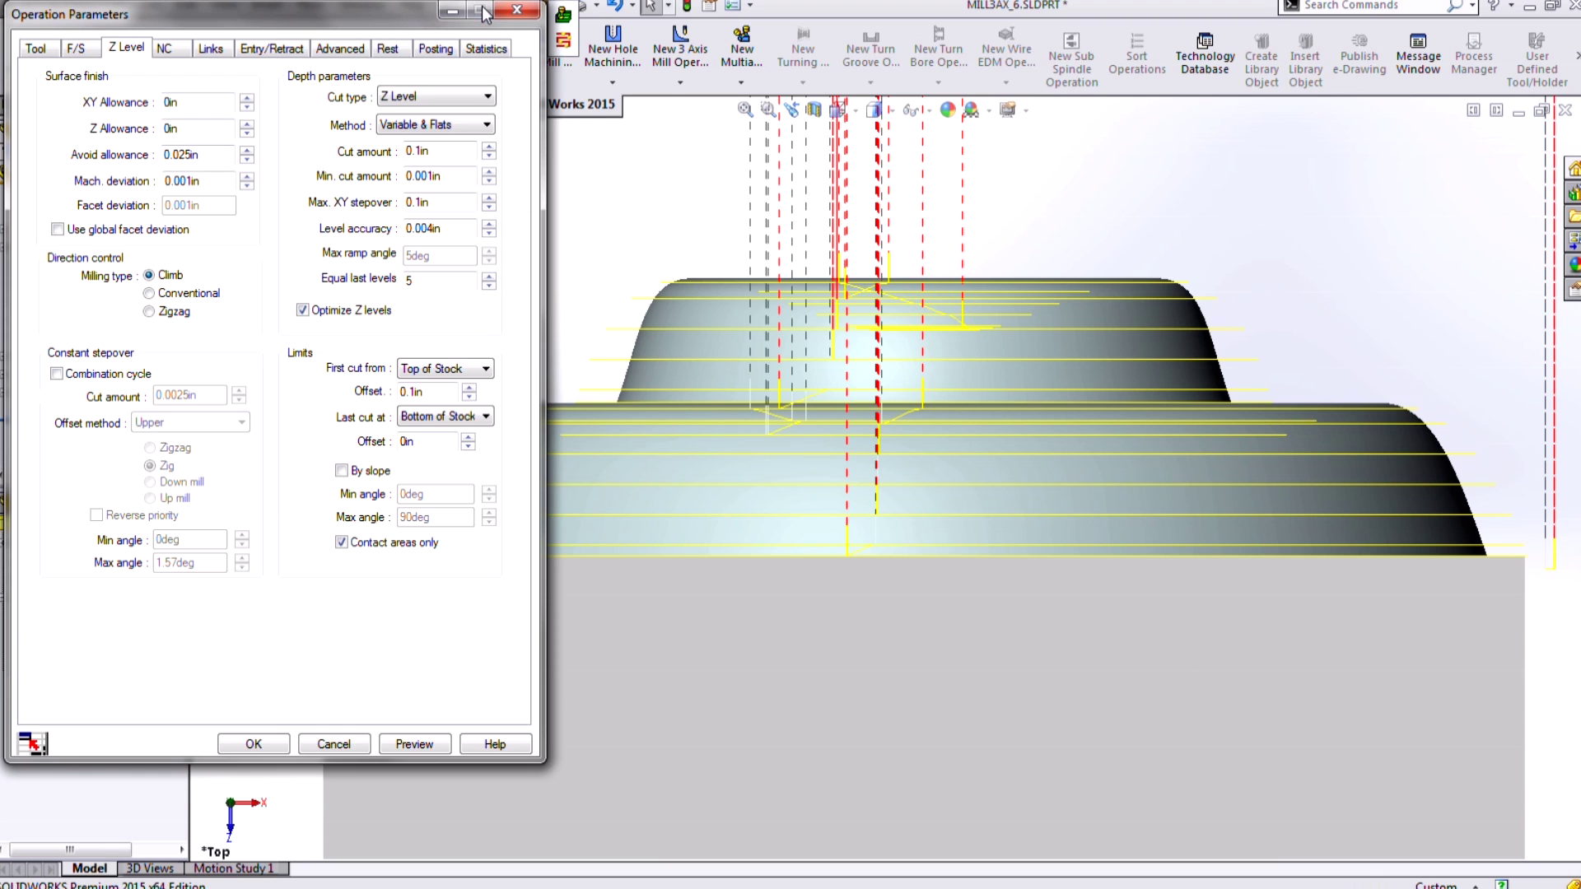
{"action": "left_click", "coordinate": [255, 745]}
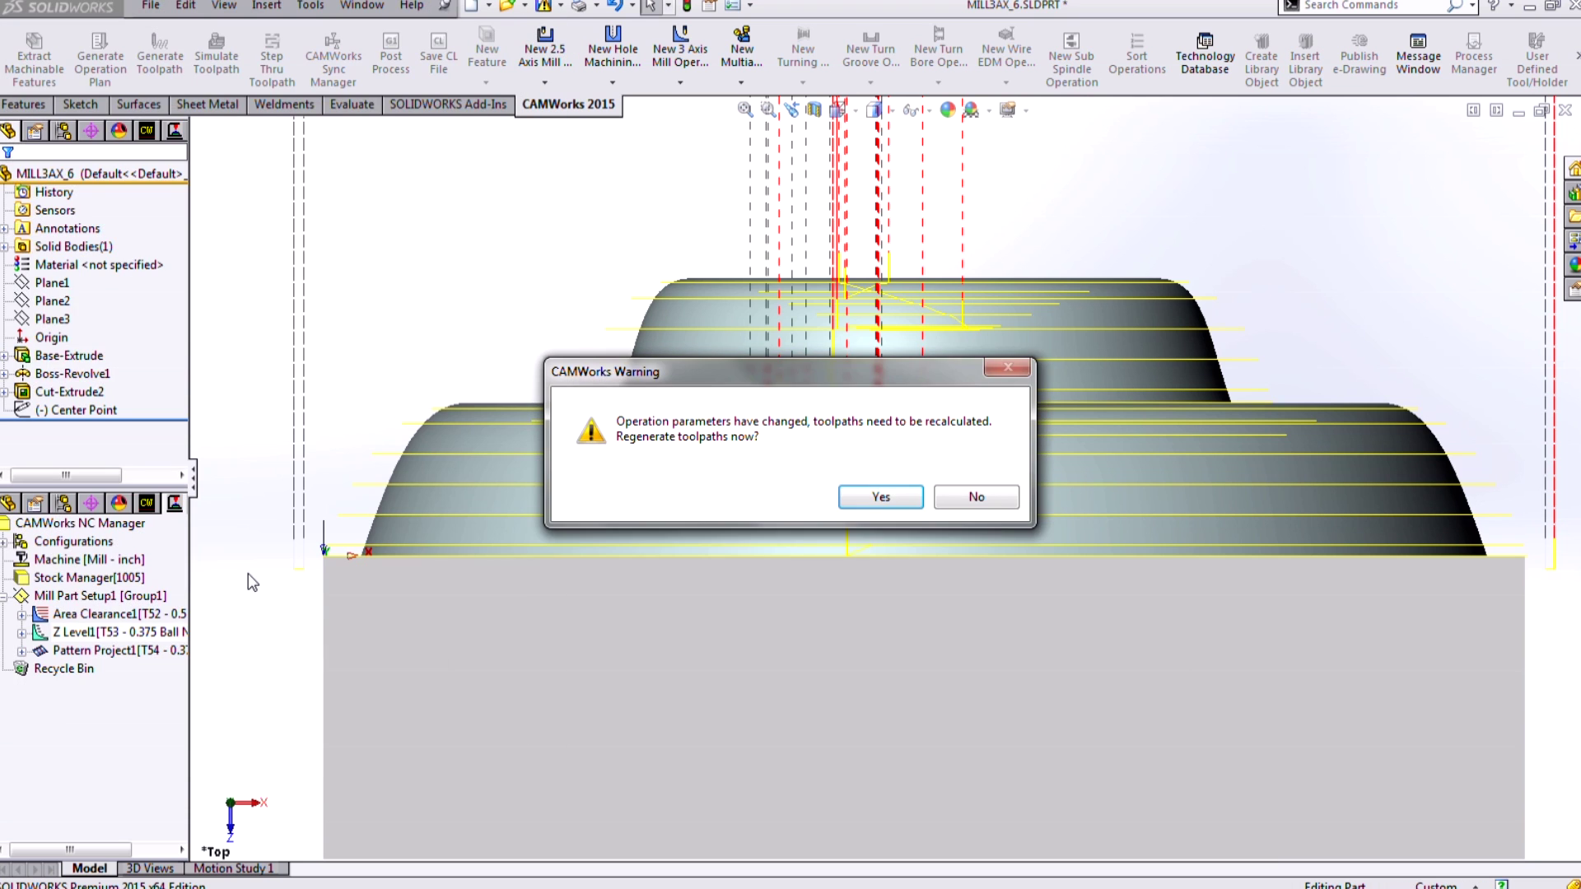
{"action": "left_click", "coordinate": [1001, 505]}
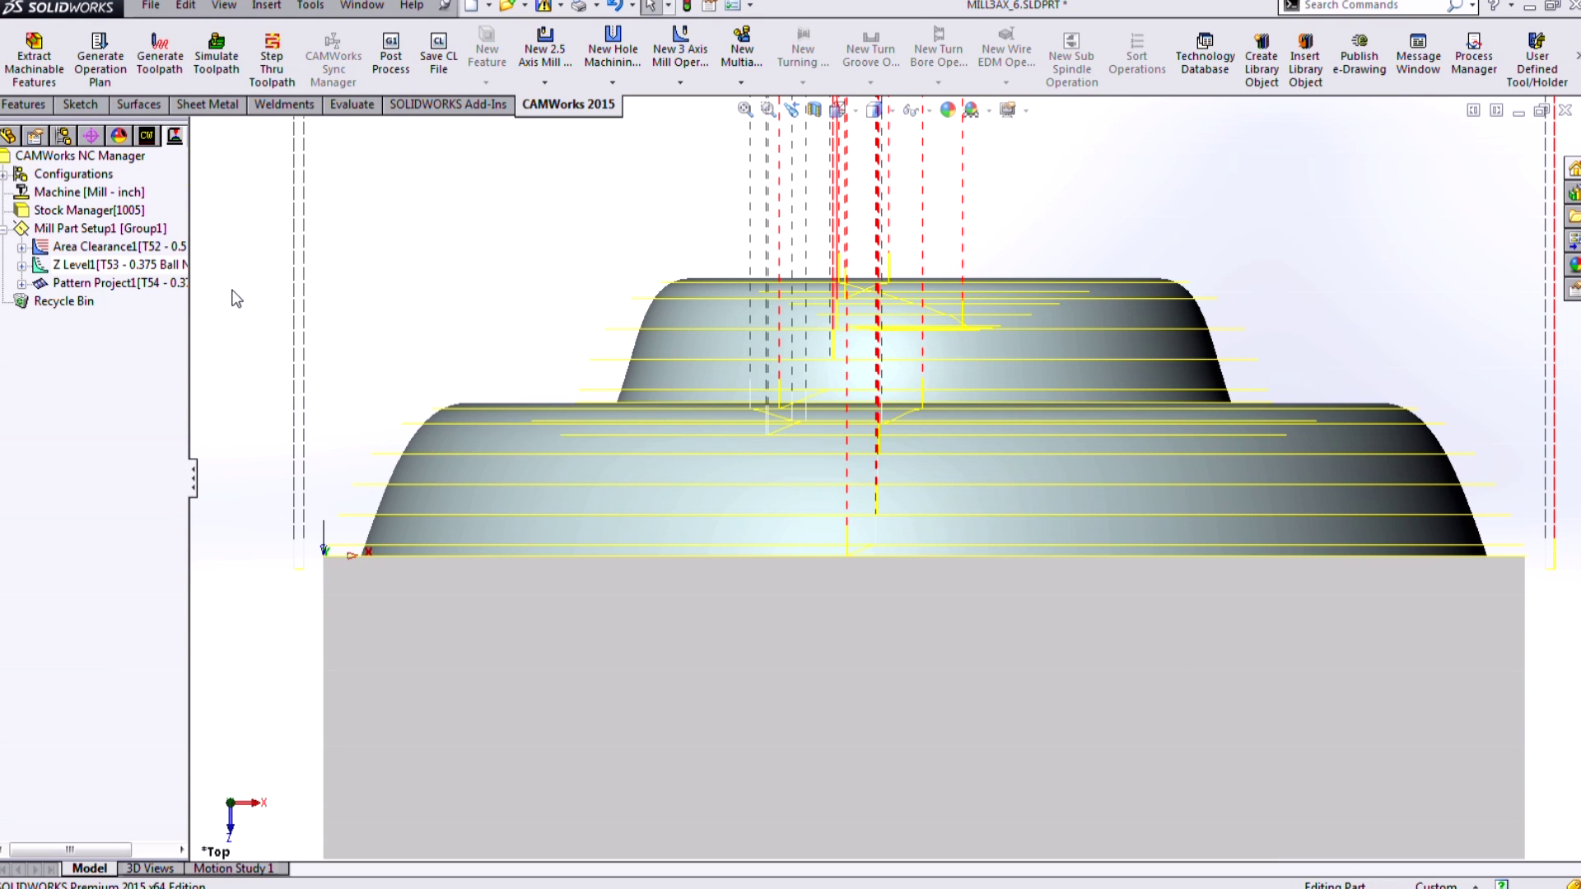
{"action": "left_click", "coordinate": [171, 280]}
Step: Orbit the view to inspect Pattern Project1's radial toolpath over the dome and block
{"action": "middle_click_drag", "start_coordinate": [547, 257], "coordinate": [1184, 524]}
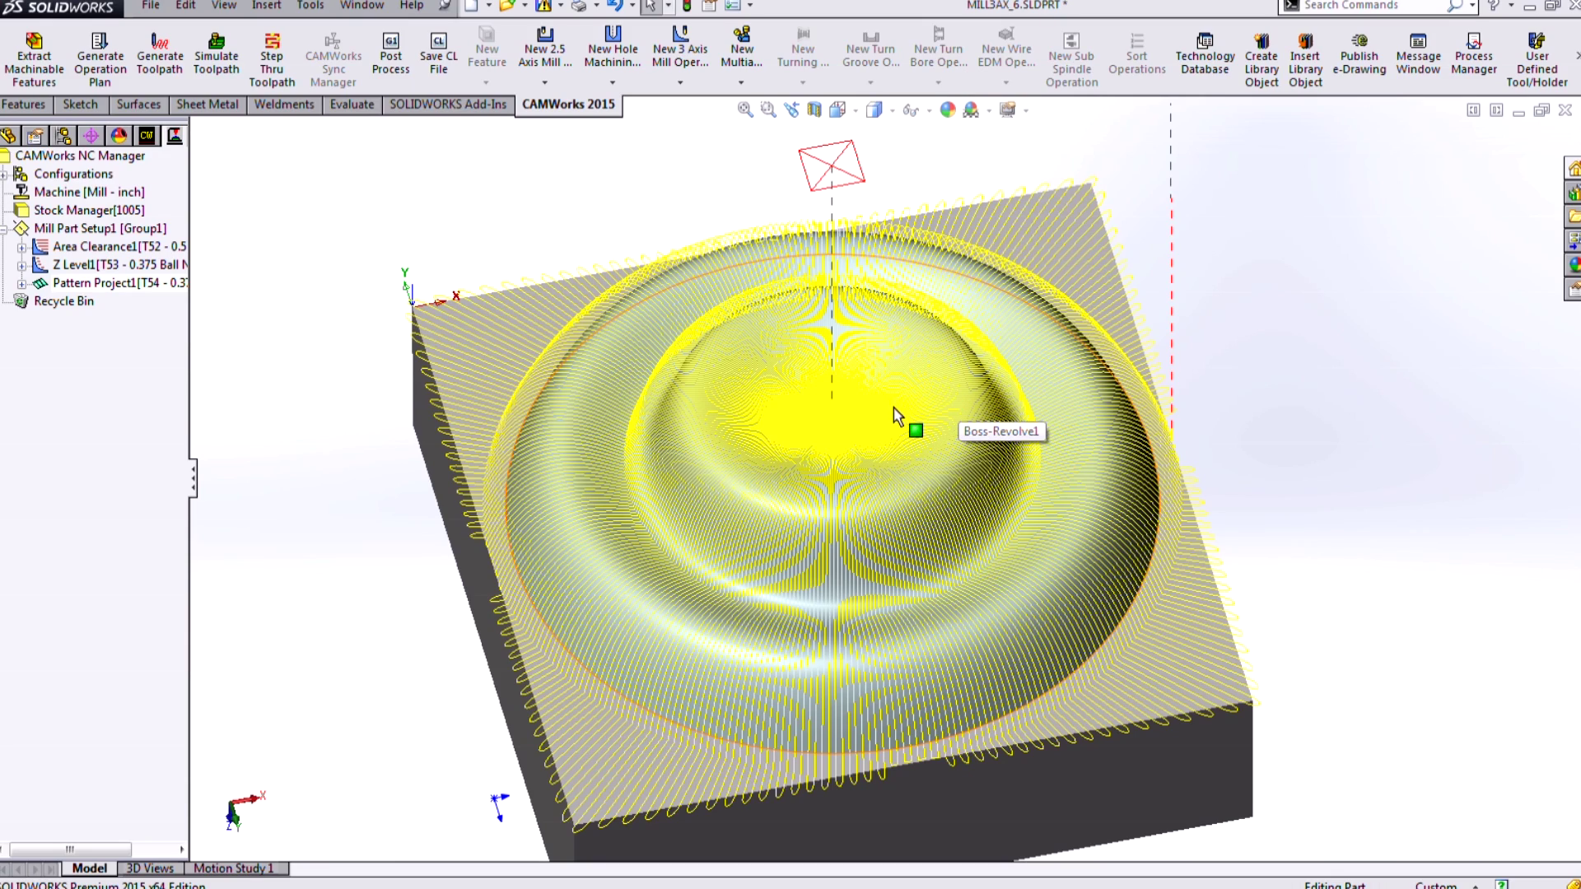
{"action": "mouse_move", "coordinate": [866, 401]}
{"action": "middle_mouse_down"}
{"action": "mouse_move", "coordinate": [832, 442]}
{"action": "mouse_move", "coordinate": [845, 418]}
{"action": "middle_mouse_up"}
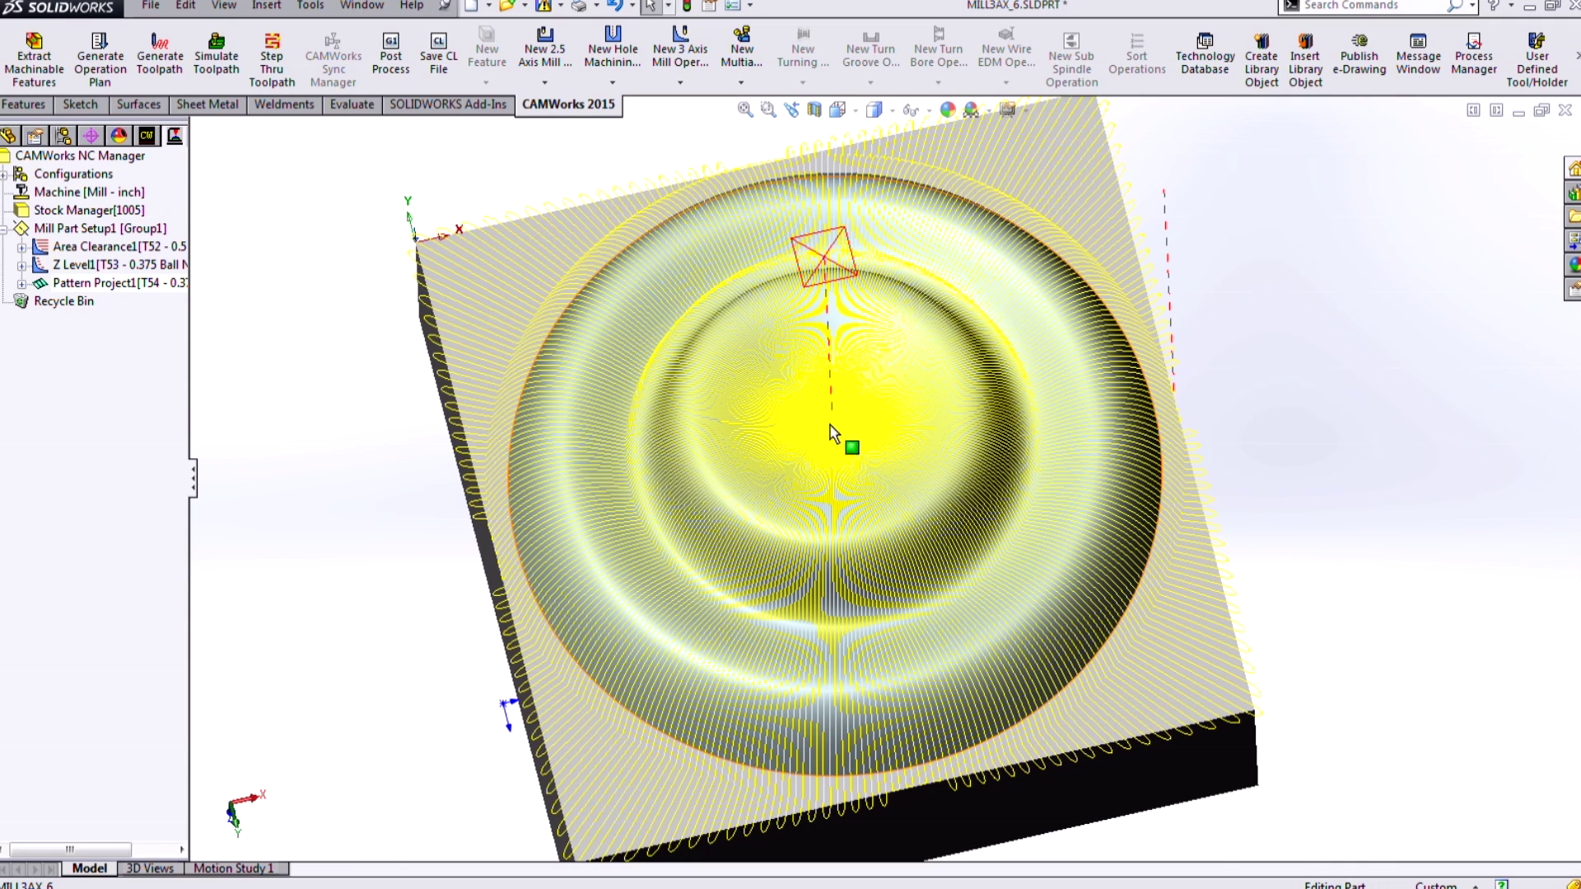
{"action": "middle_click_drag", "start_coordinate": [913, 488], "coordinate": [915, 380]}
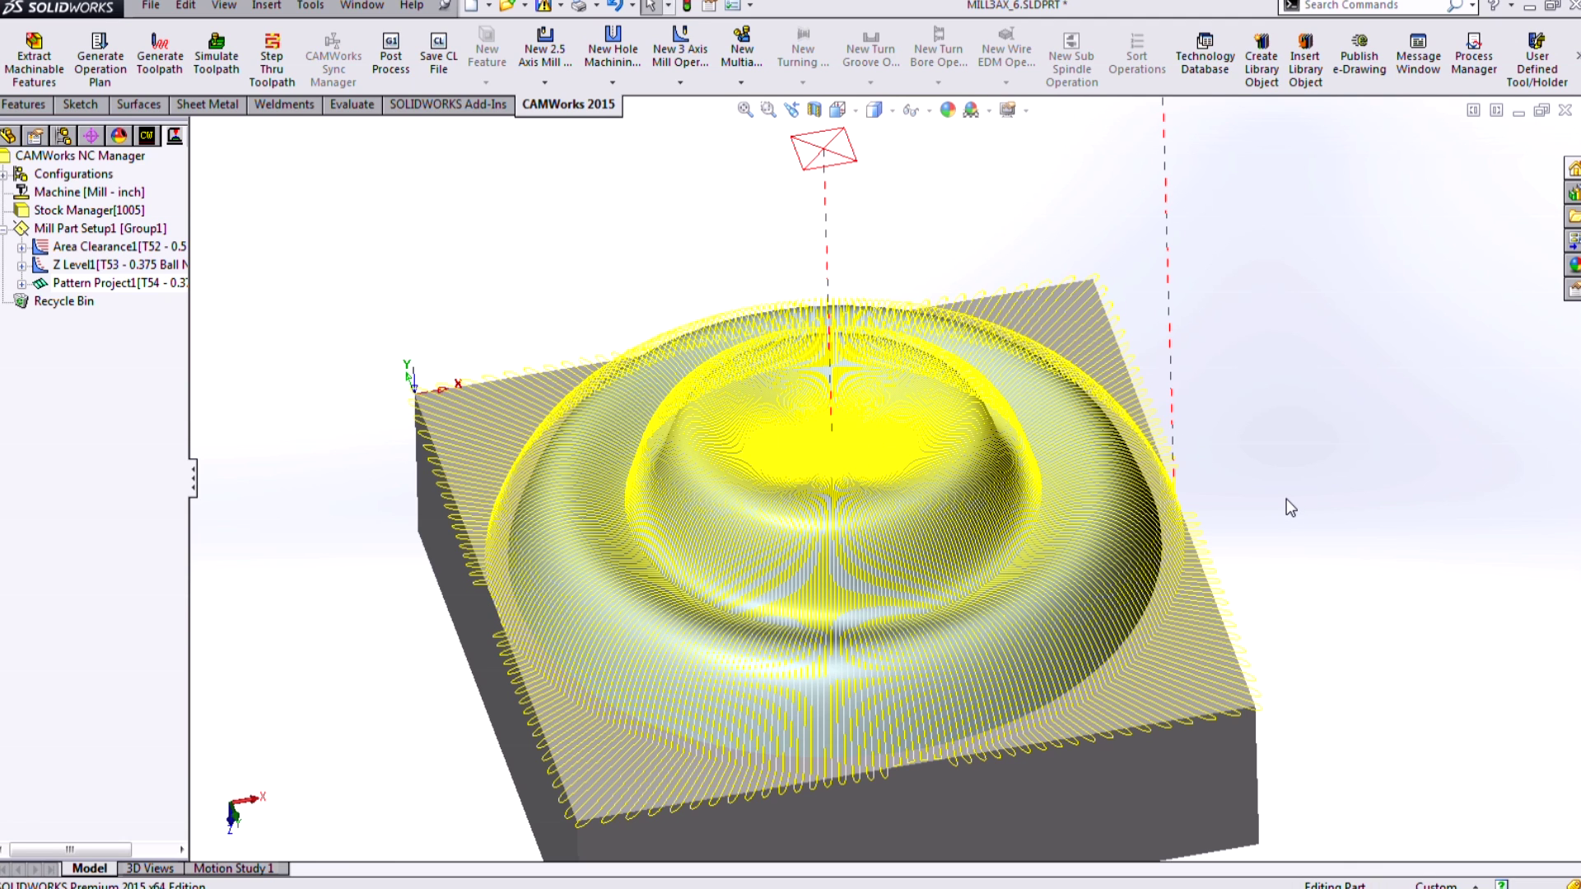
Step: Switch to MILL3AX_5 and zoom to fit to inspect its flow-line toolpath on the curved top
{"action": "key", "text": "ctrl+Tab"}
{"action": "key", "text": "ctrl+Tab"}
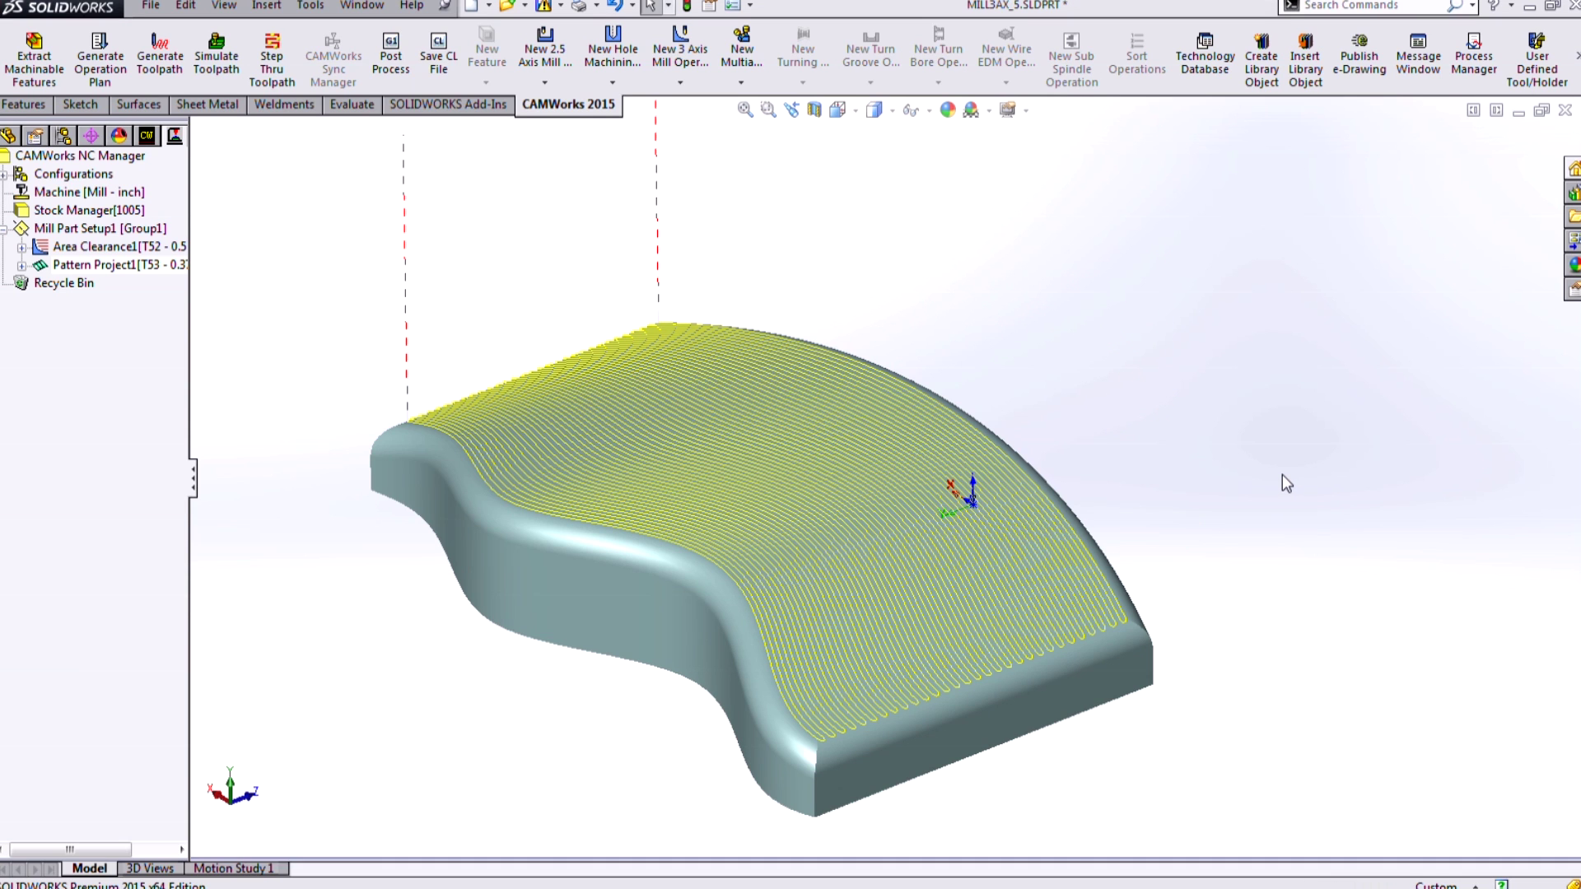
{"action": "middle_click_drag", "start_coordinate": [934, 295], "coordinate": [952, 375]}
{"action": "key", "text": "f"}
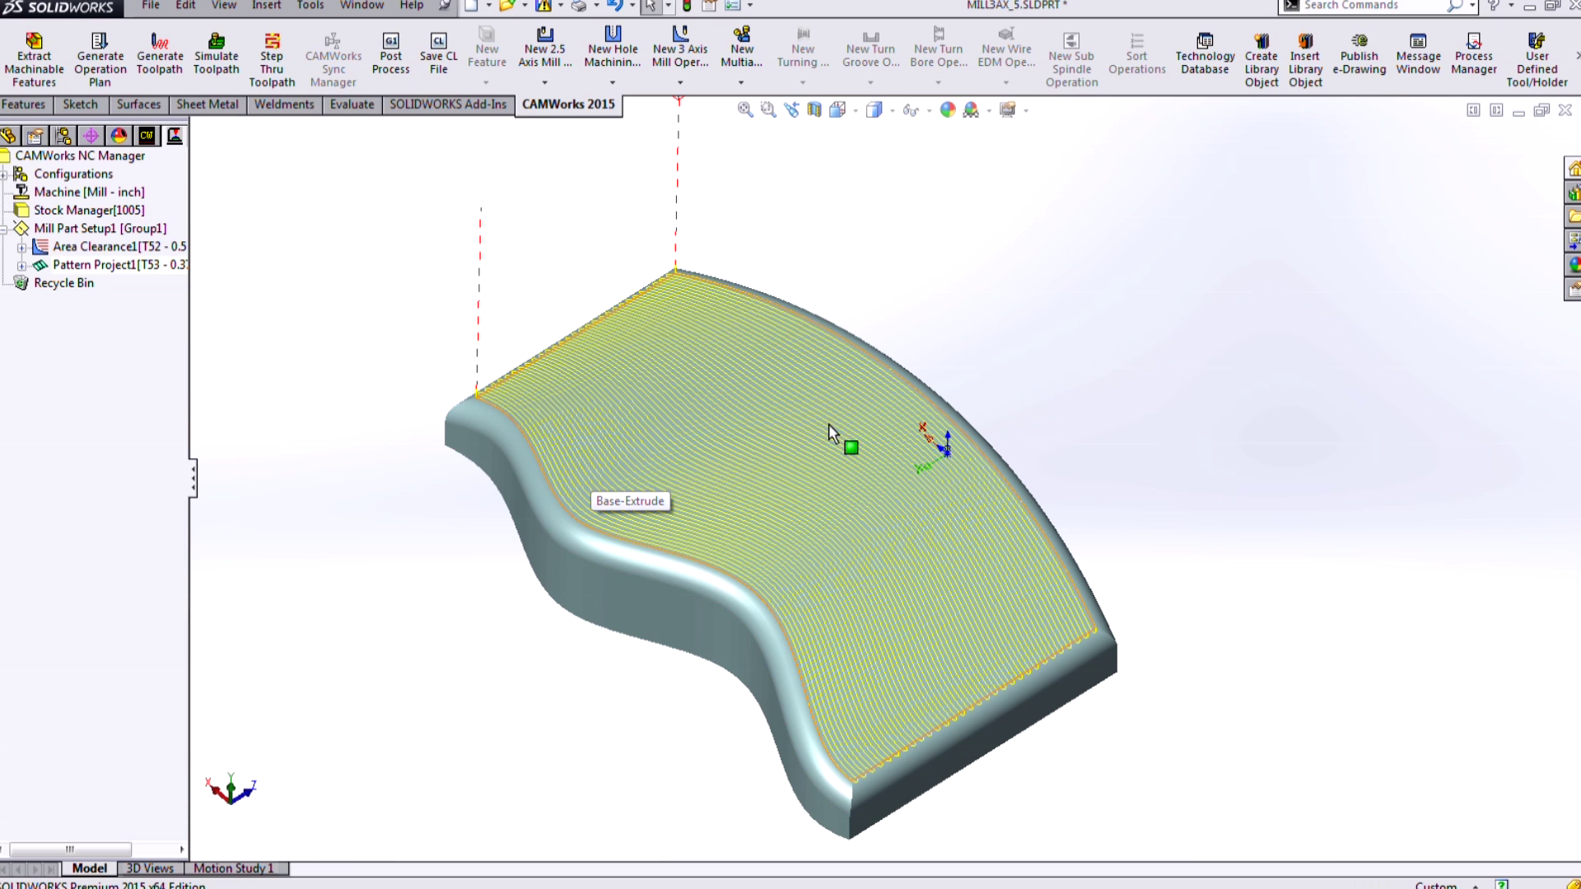
{"action": "middle_click_drag", "start_coordinate": [998, 313], "coordinate": [985, 343]}
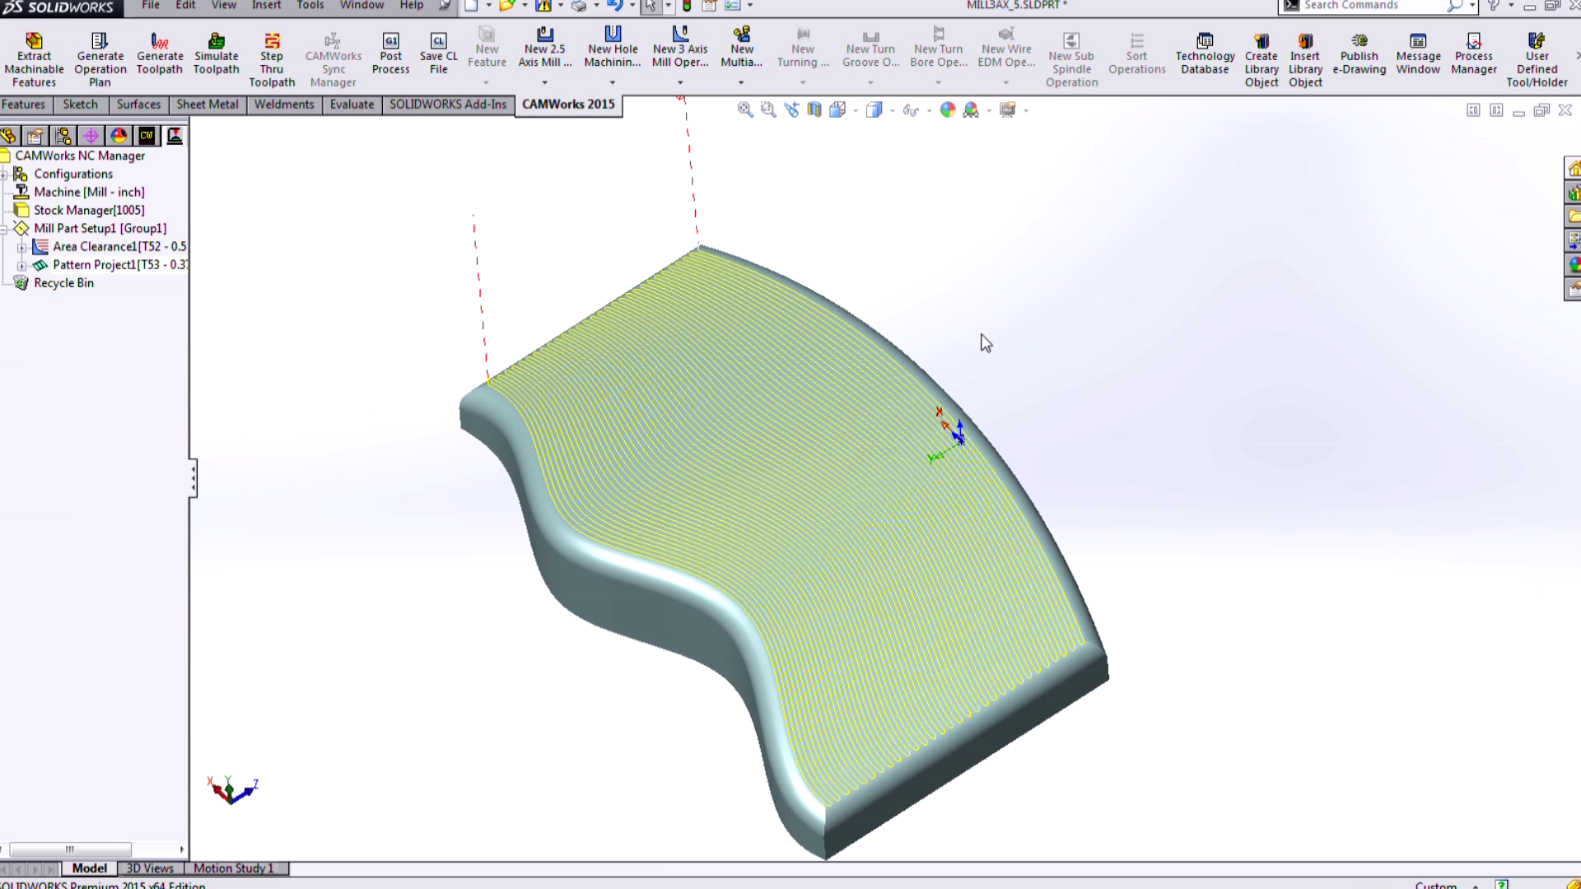